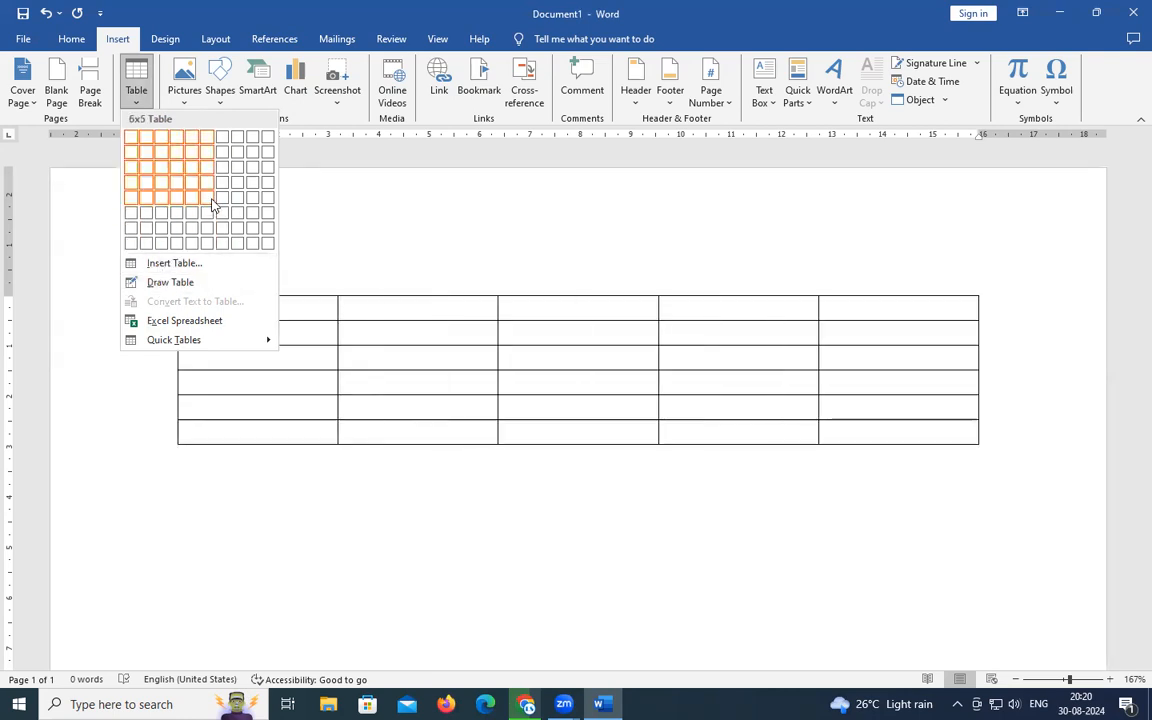
# Generate sample paragraphs in the empty document with =rand() and look through the inserted text.
pyautogui.click(331, 233)
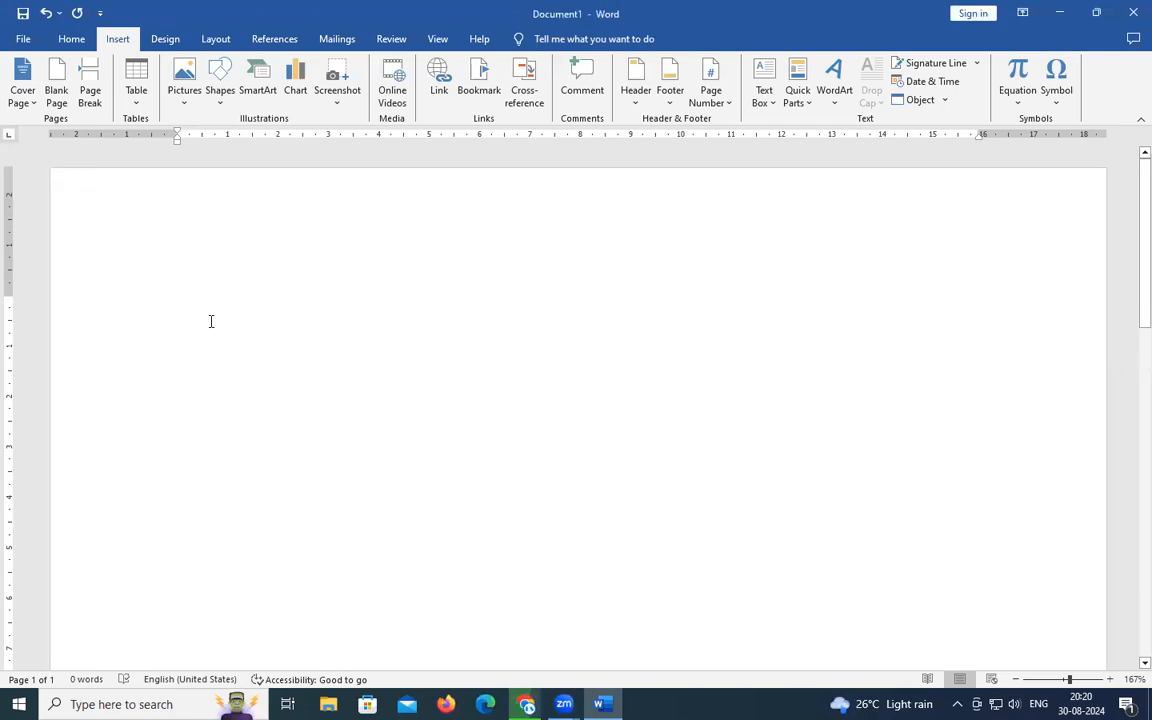
pyautogui.write('=rand()')
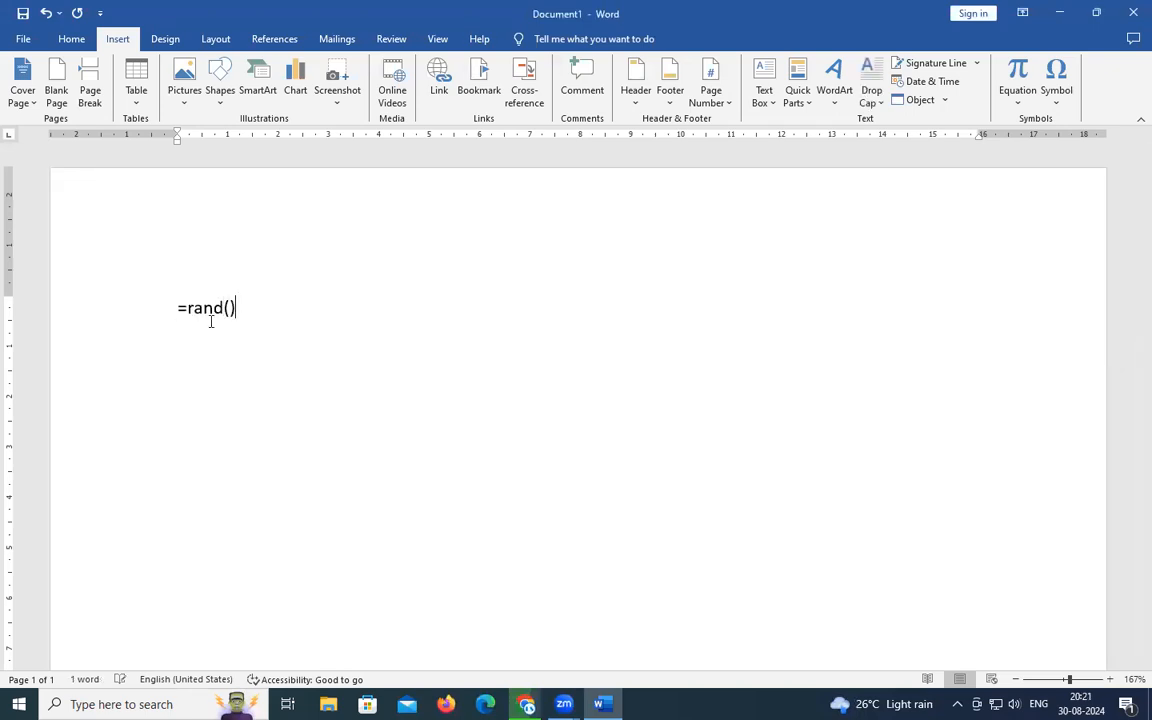
pyautogui.press('Return')
pyautogui.scroll(2, 305, 268)
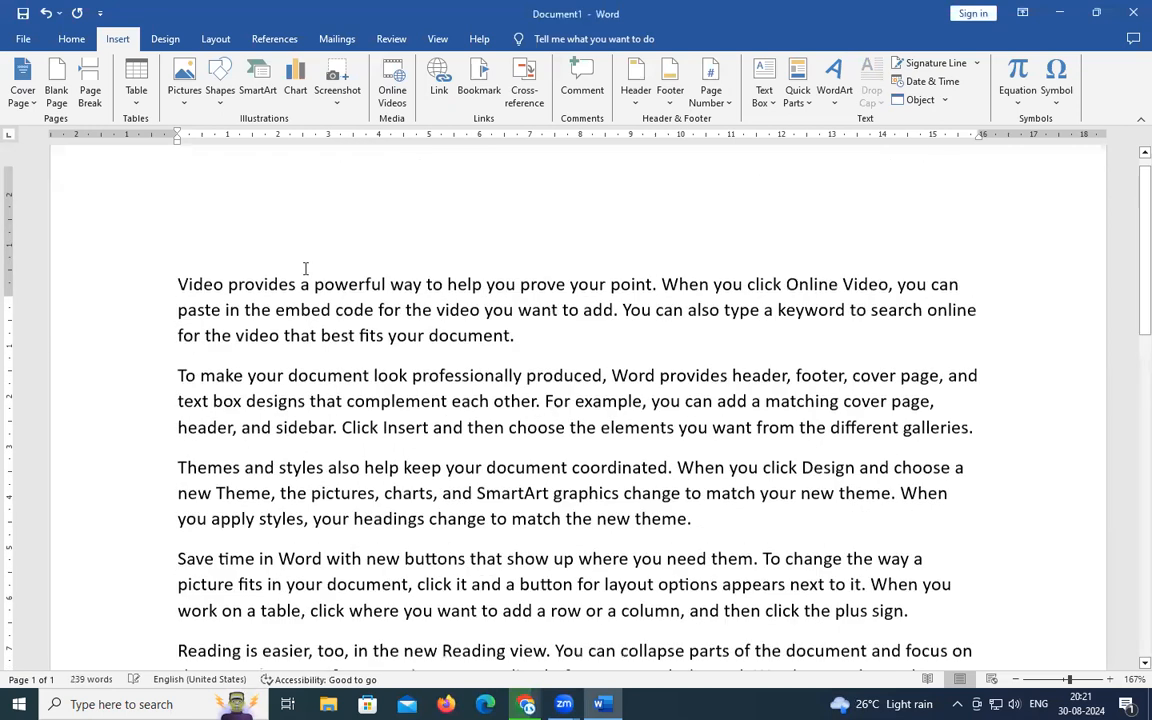
pyautogui.scroll(1, 305, 268)
pyautogui.scroll(-5, 252, 458)
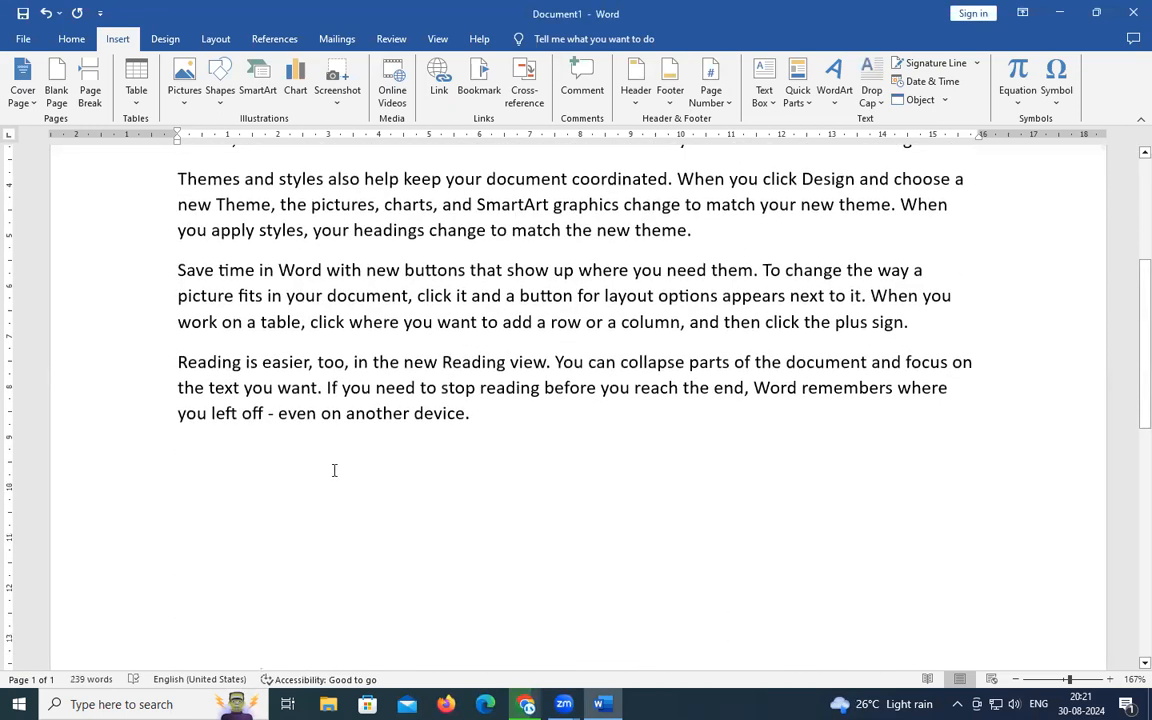
# Reduce the sample text to the single paragraph that begins "Video provides a powerful way".
pyautogui.hotkey('ctrl', 'a')
pyautogui.press('Delete')
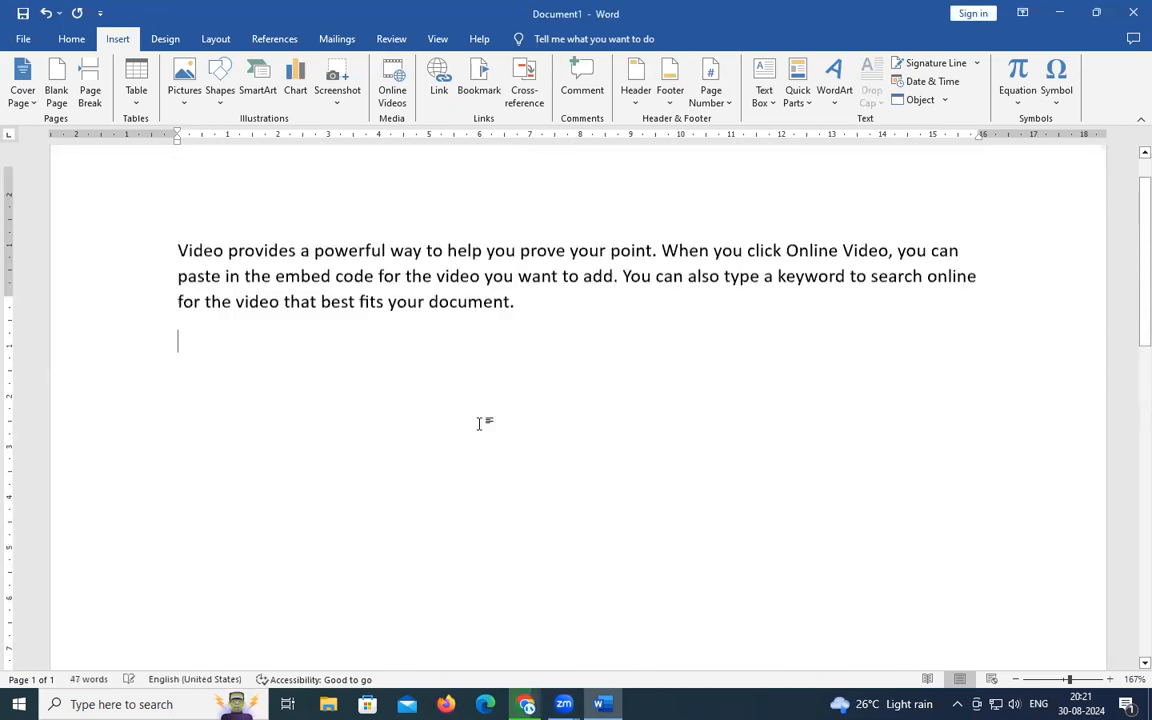
pyautogui.scroll(3, 478, 424)
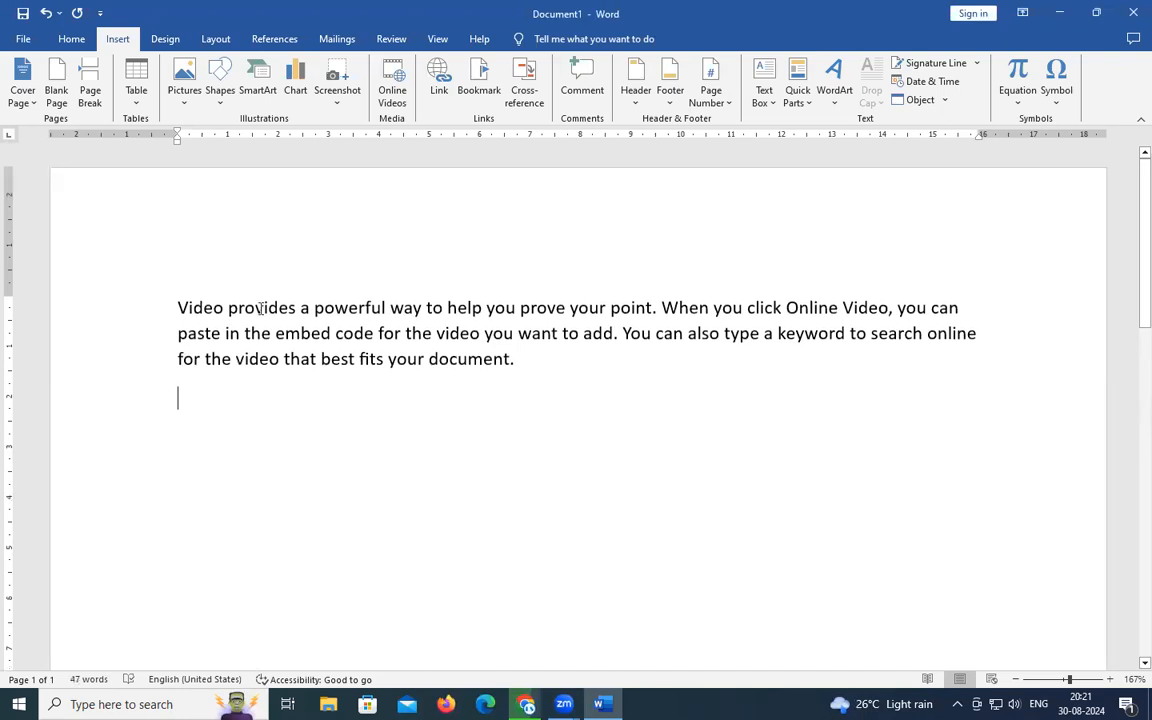
pyautogui.scroll(1, 183, 87)
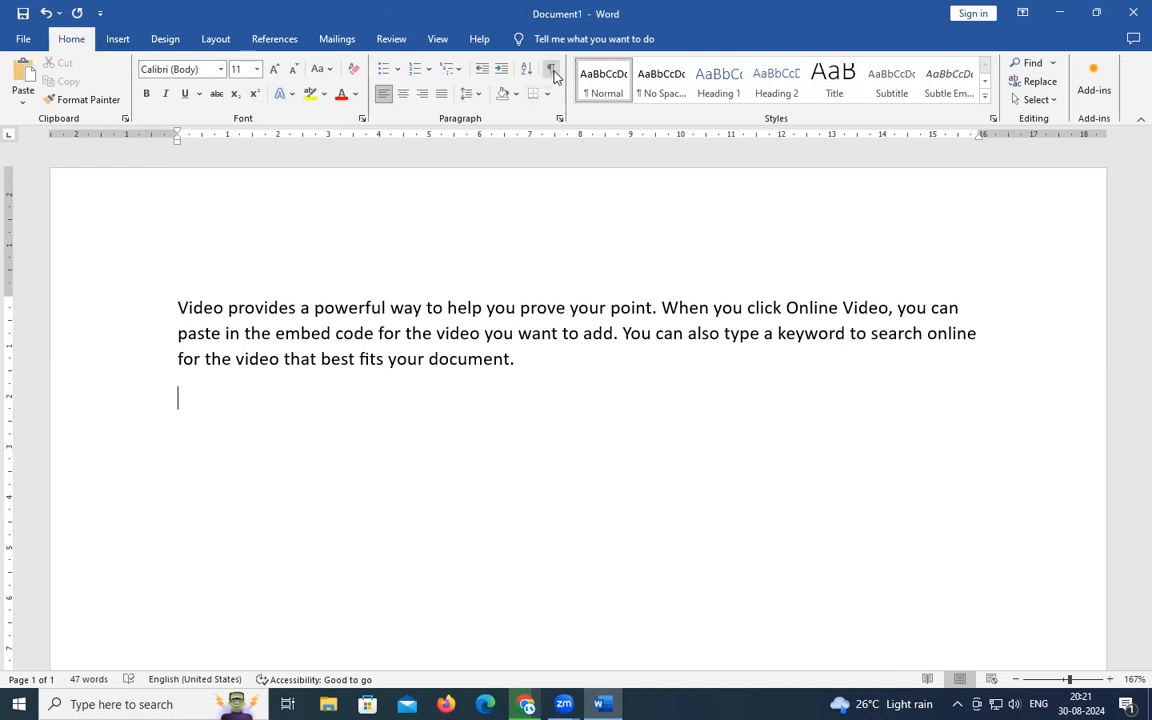
# Show the formatting marks and insert a tab between "prove your point." and "When you click Online Video".
pyautogui.click(854, 308)
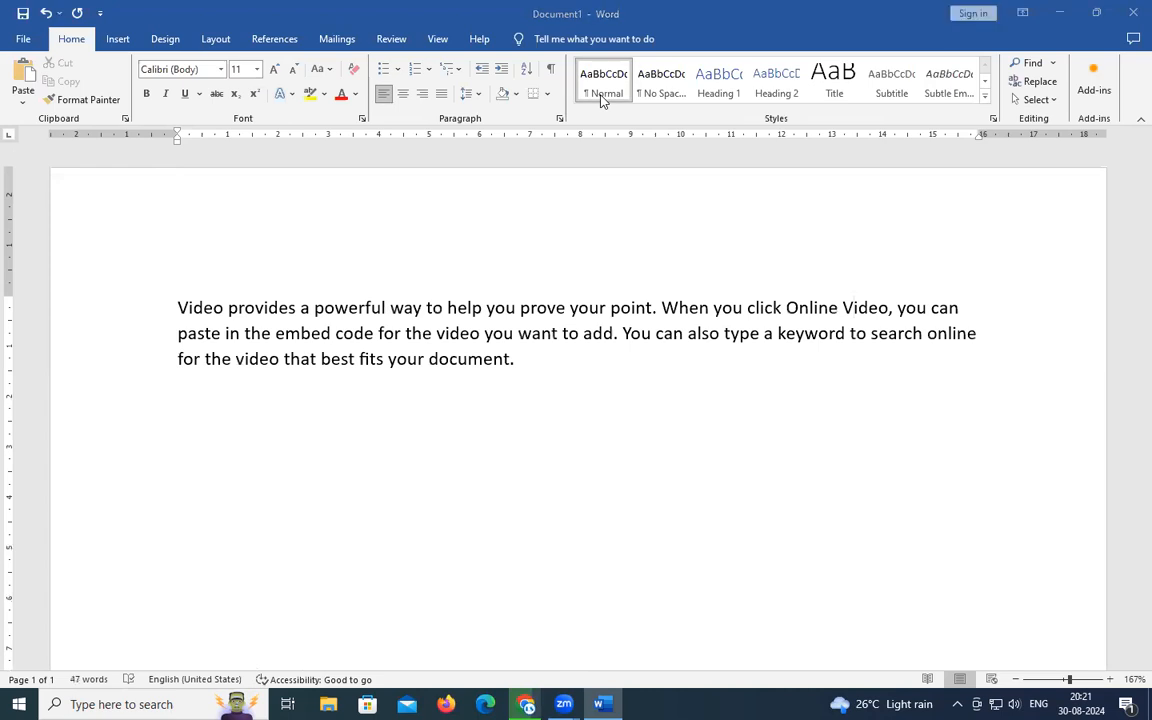
pyautogui.click(551, 71)
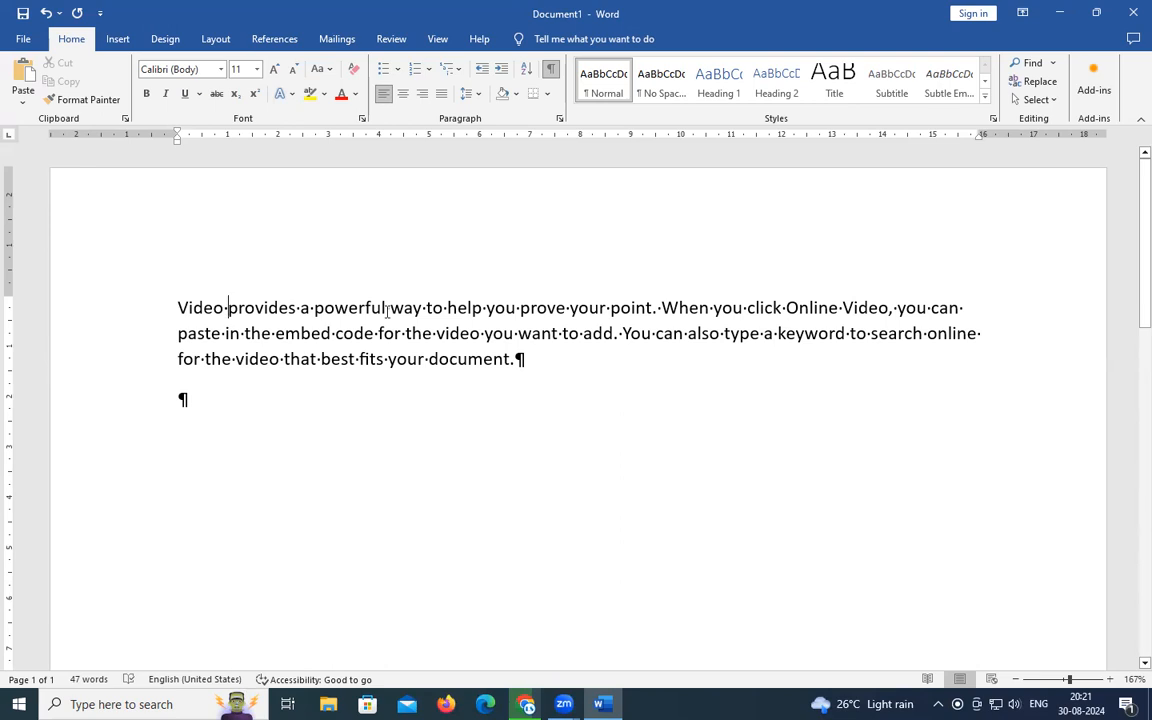
pyautogui.click(659, 308)
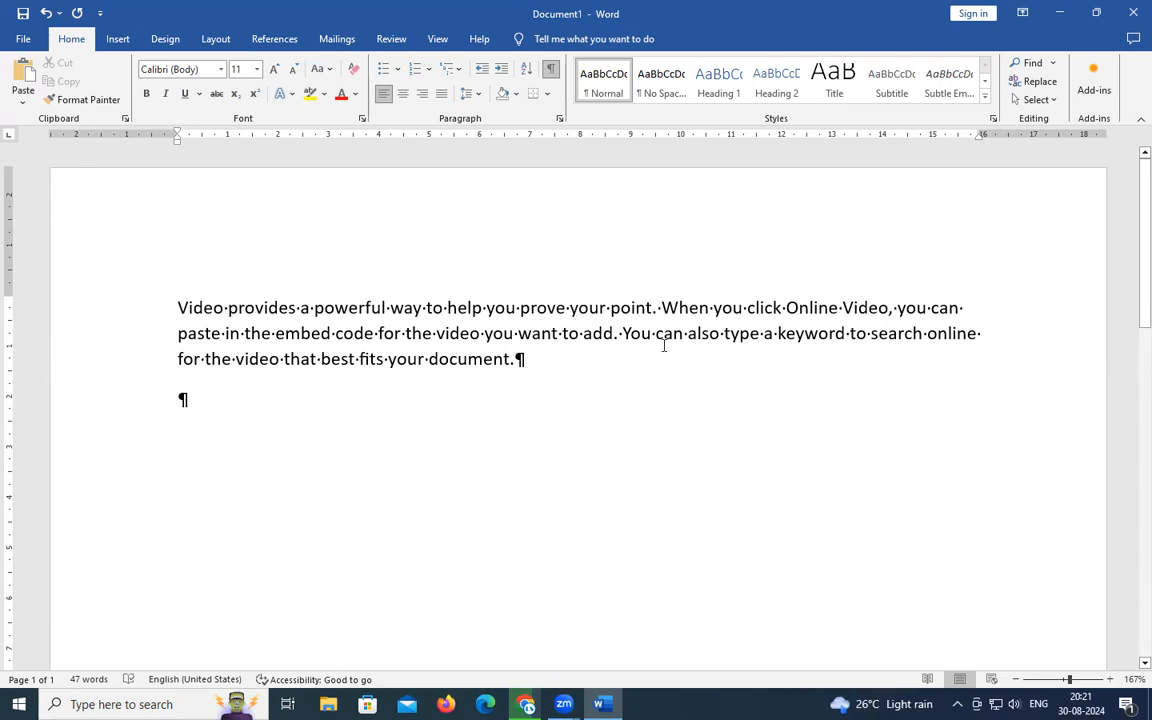
pyautogui.press('Tab')
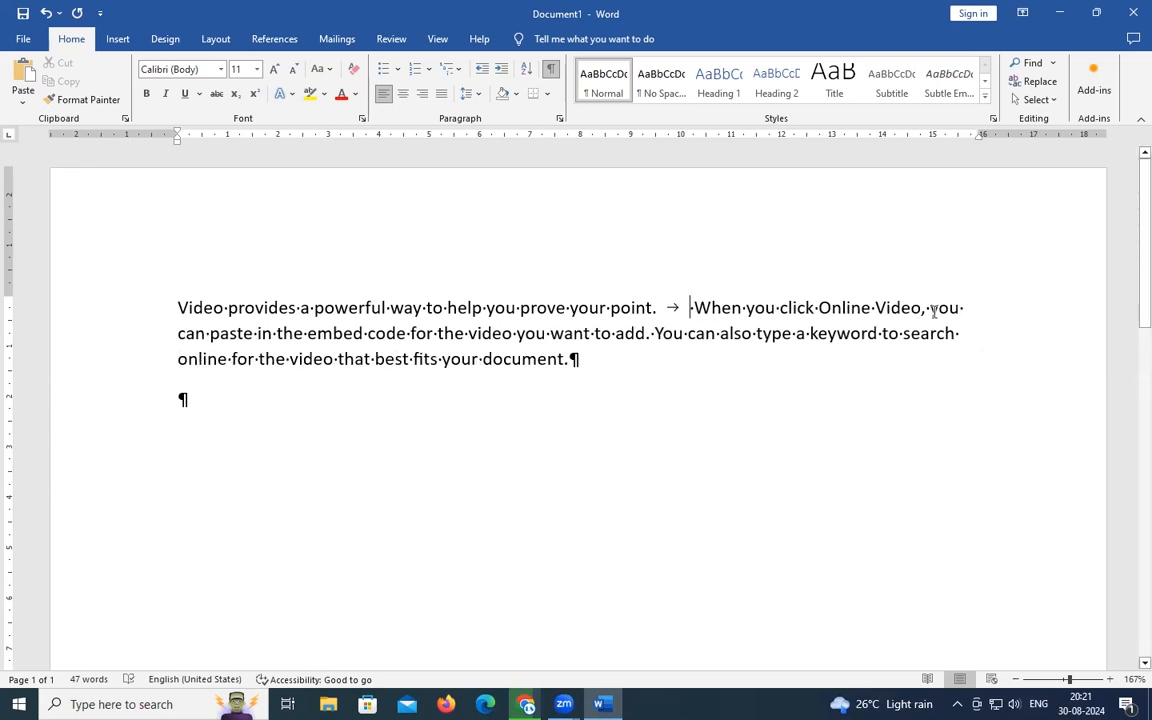
pyautogui.click(411, 335)
pyautogui.press('Tab')
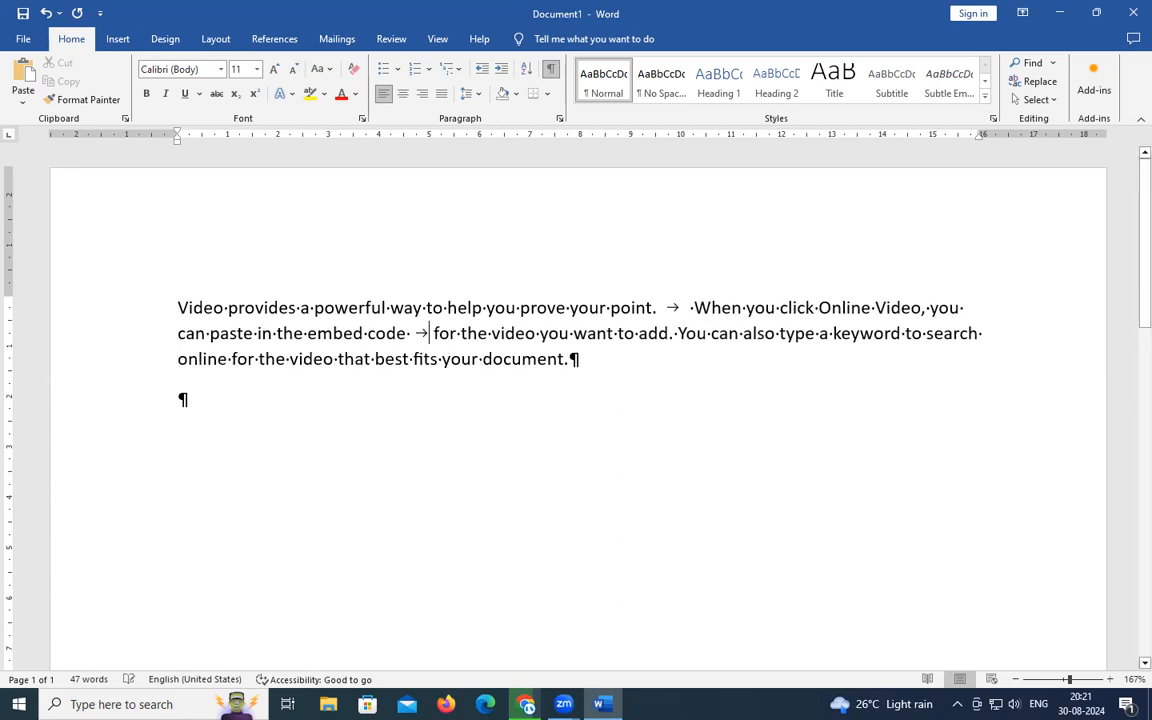
pyautogui.press('BackSpace')
# Insert a tab between the sentence ending "you want to add." and "You can also type a keyword".
pyautogui.click(655, 335)
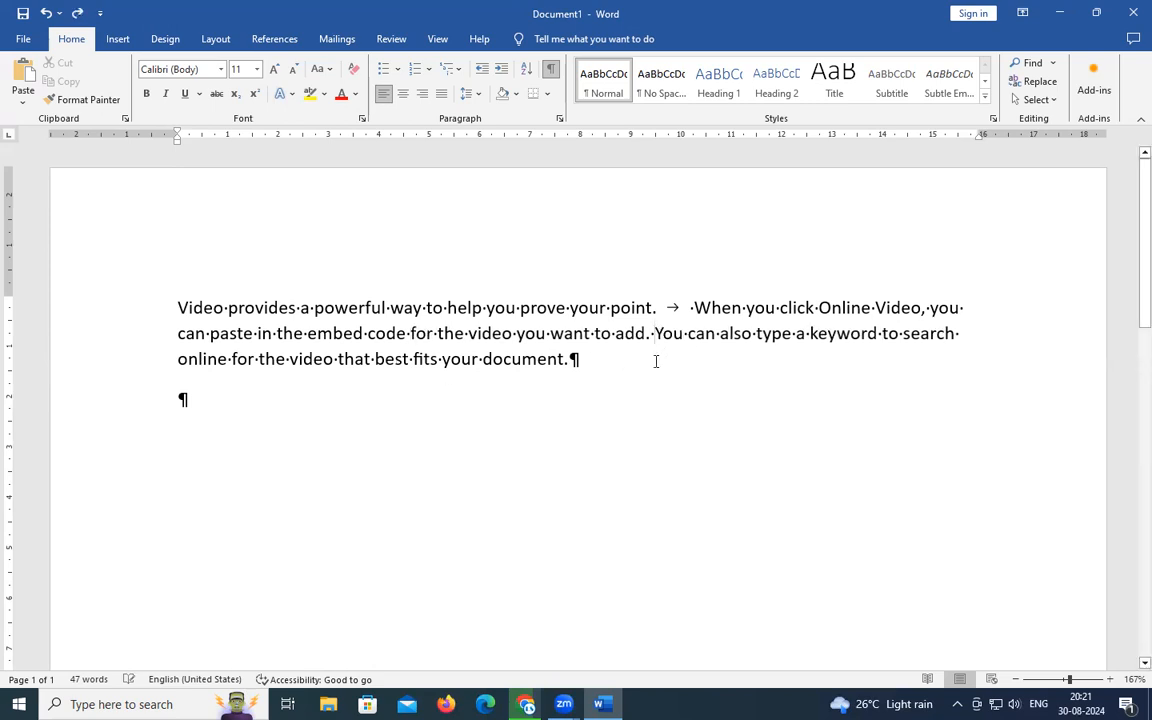
pyautogui.press('Tab')
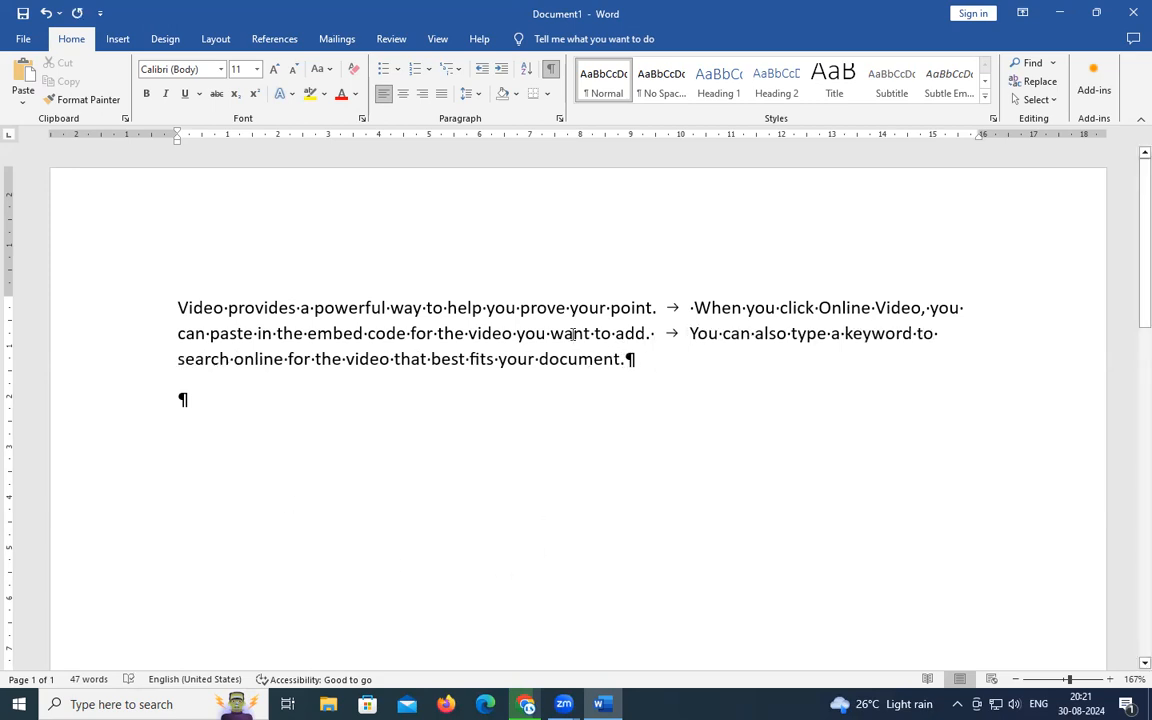
# Copy the tab-separated paragraph and paste it three times below, each copy as its own paragraph.
pyautogui.click(178, 308)
pyautogui.moveTo(353, 308); pyautogui.dragTo(628, 360)
pyautogui.hotkey('ctrl', 'c')
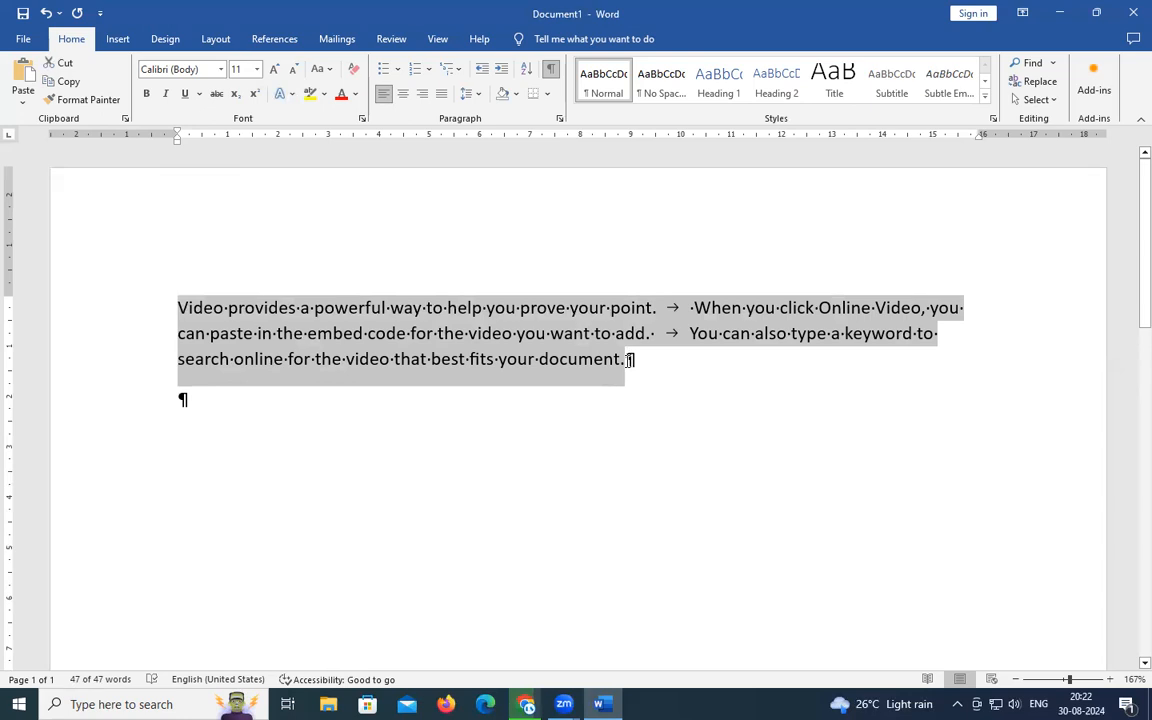
pyautogui.click(627, 361)
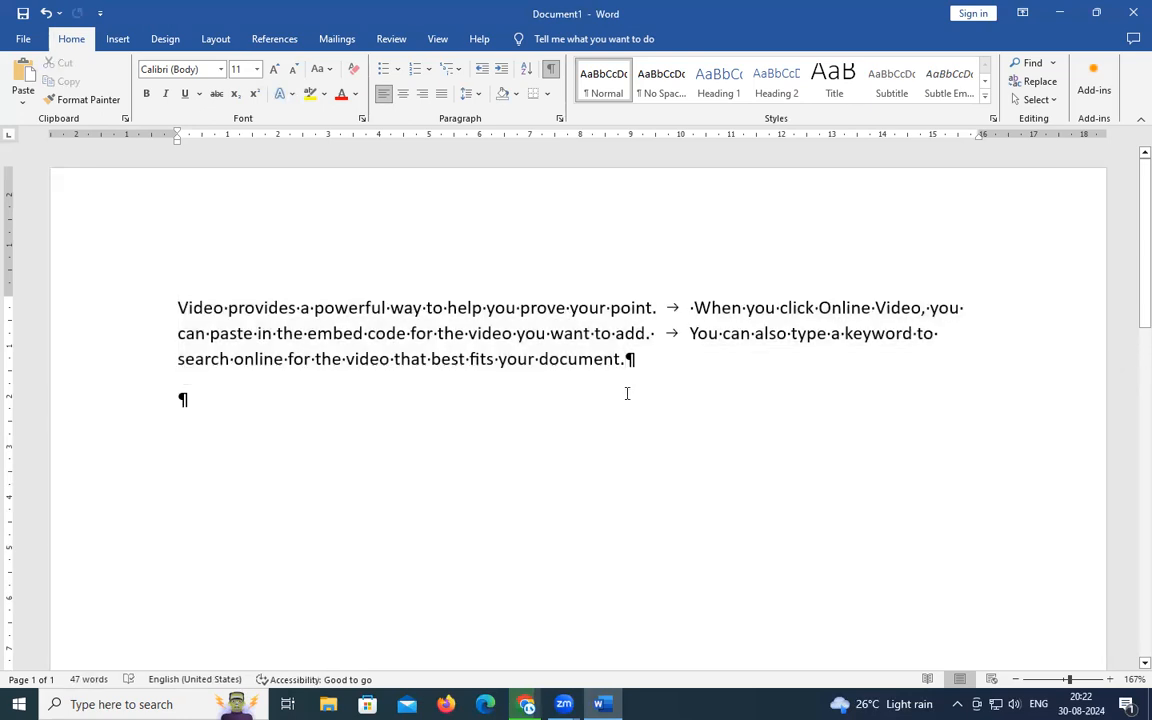
pyautogui.press('Return')
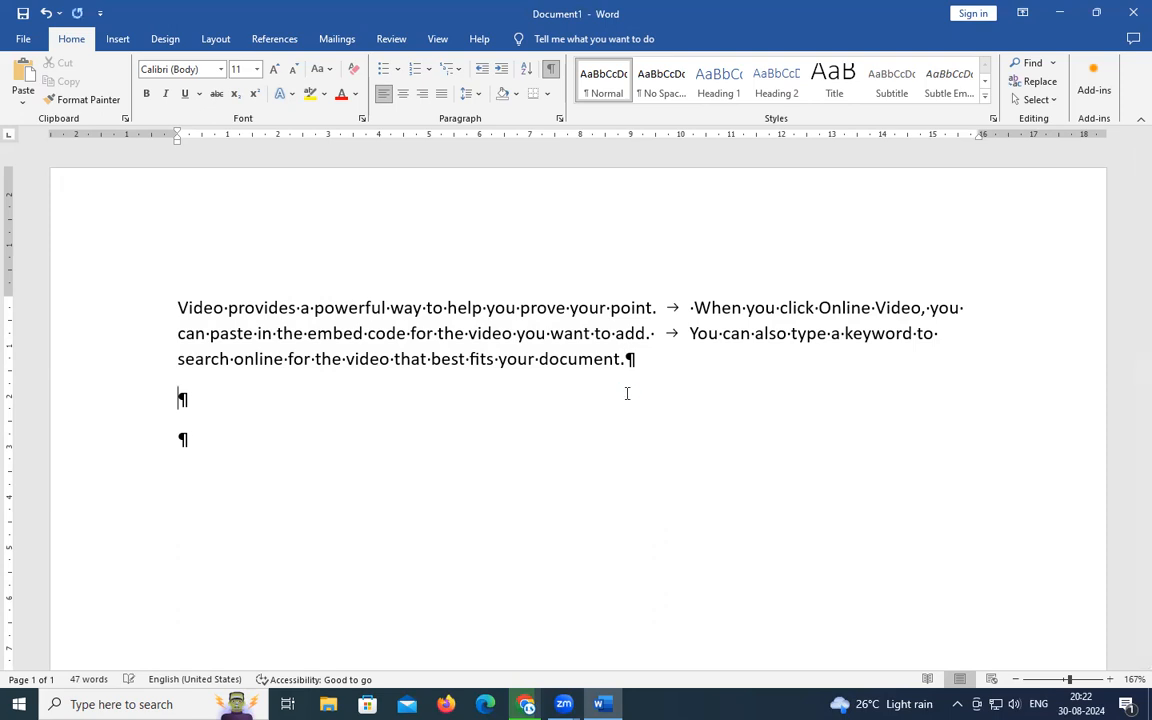
pyautogui.hotkey('ctrl', 'v')
pyautogui.press('Return')
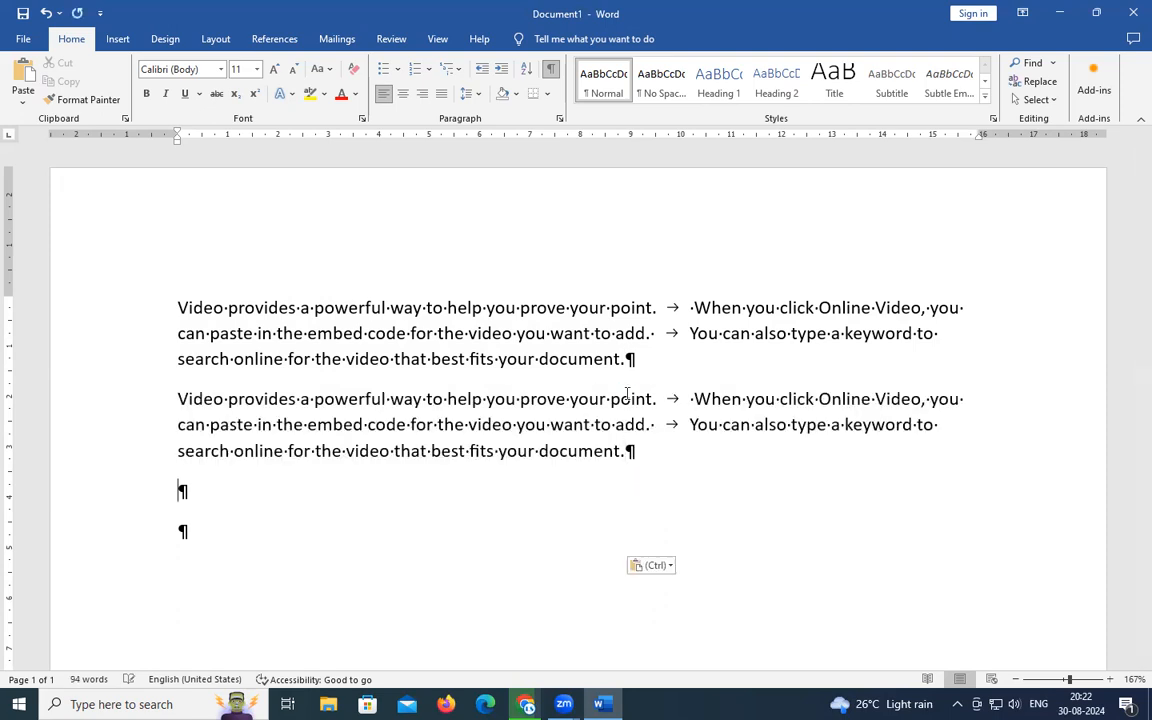
pyautogui.hotkey('ctrl', 'v')
pyautogui.press('Return')
pyautogui.hotkey('ctrl', 'v')
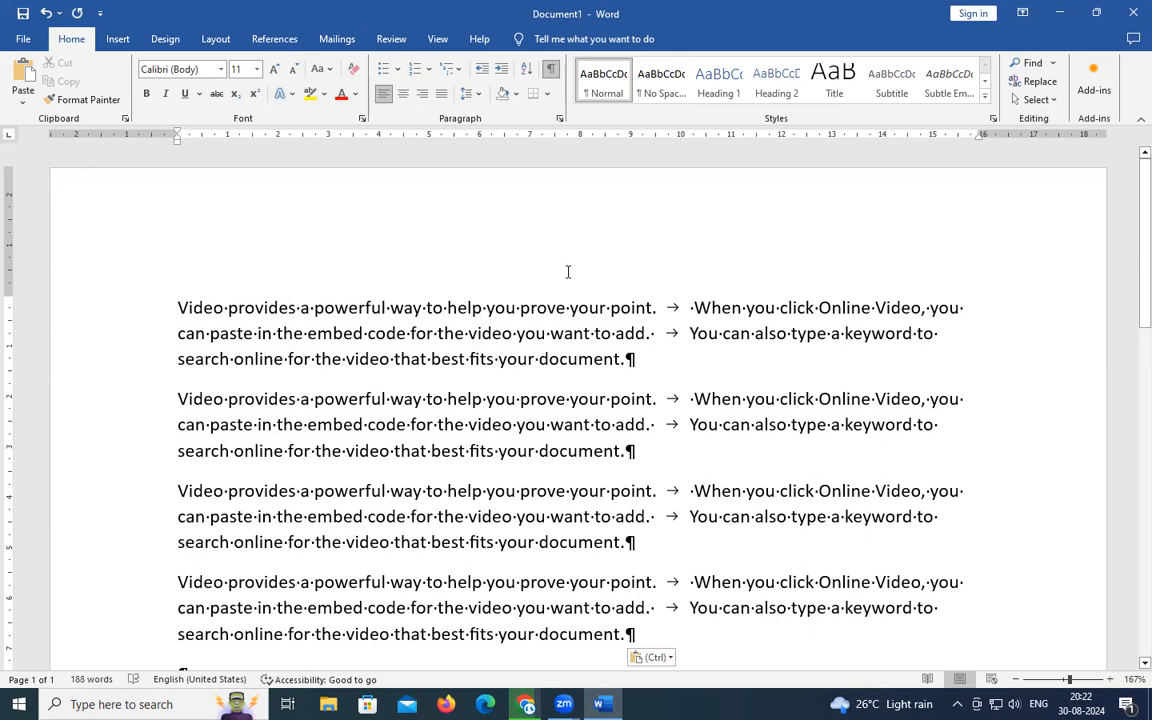
pyautogui.scroll(-2, 570, 298)
pyautogui.moveTo(178, 178); pyautogui.dragTo(624, 506)
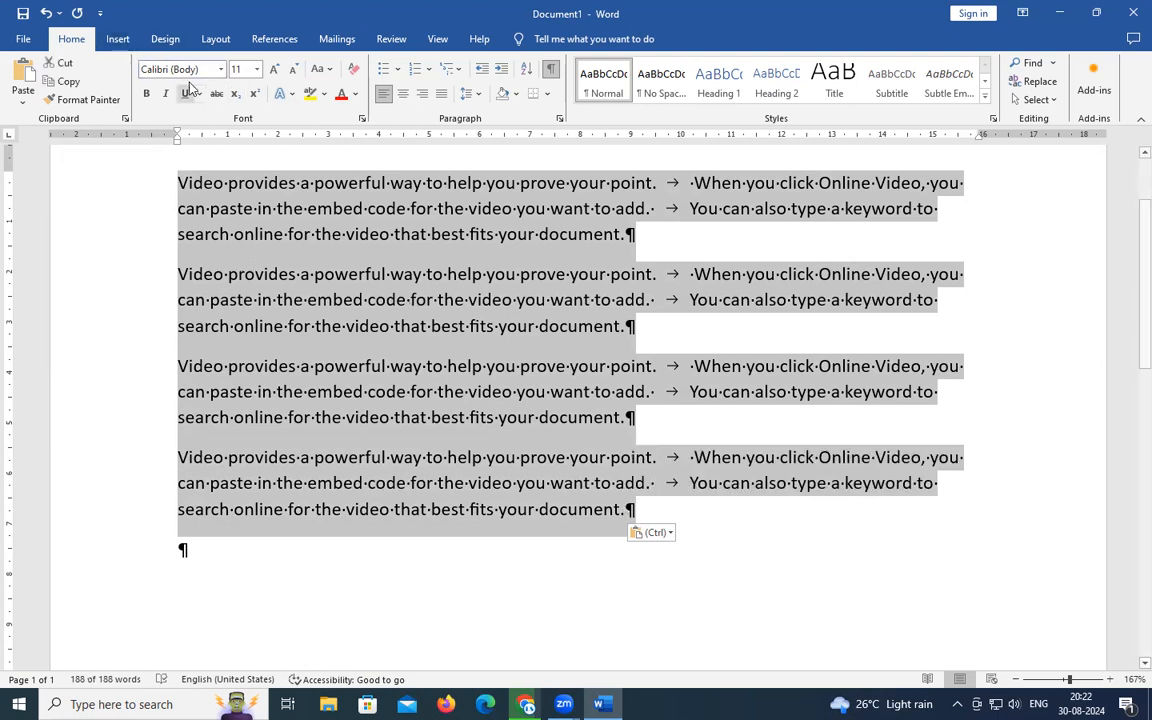
pyautogui.click(118, 39)
pyautogui.click(136, 100)
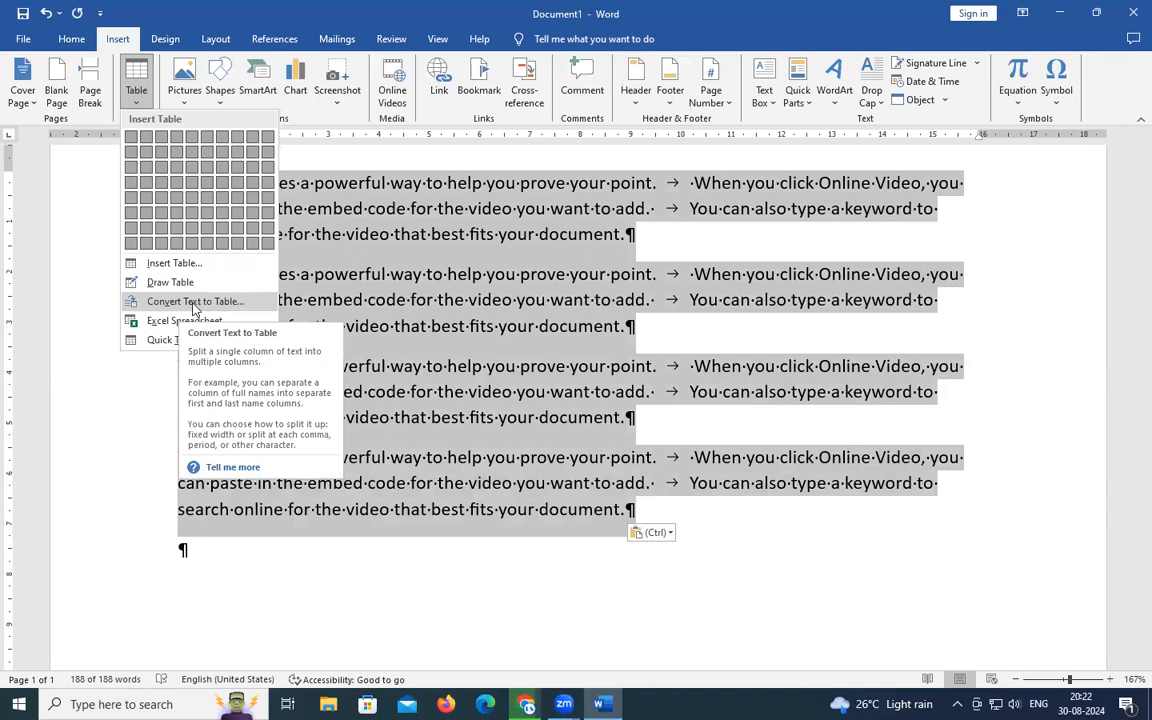
pyautogui.click(427, 280)
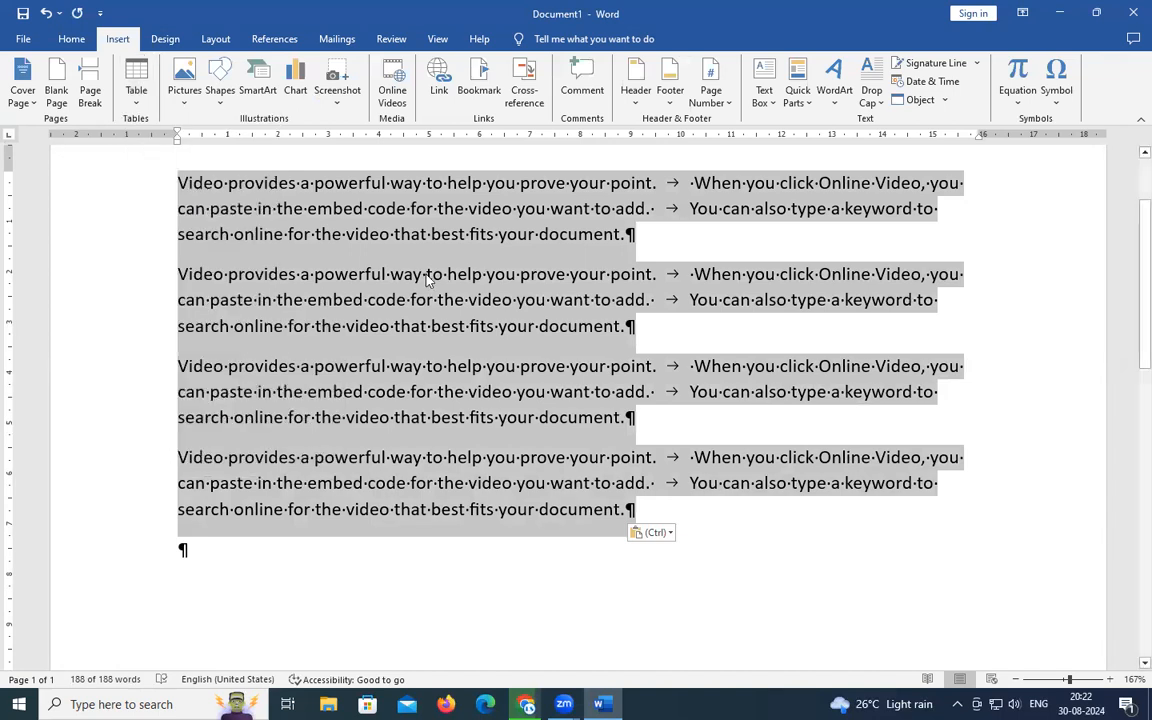
pyautogui.click(260, 210)
# Convert all four paragraphs to a table with 3 columns, fixed column width Auto, and text separated at tabs.
pyautogui.moveTo(180, 184); pyautogui.dragTo(638, 512)
pyautogui.click(135, 100)
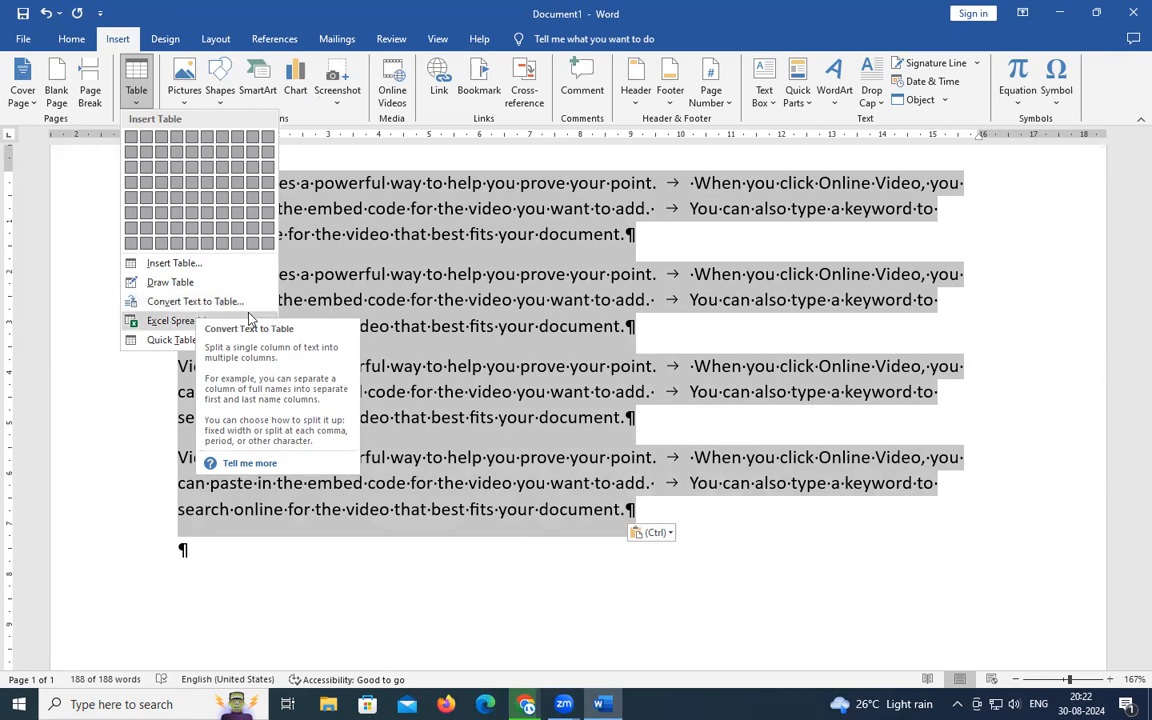
pyautogui.click(208, 300)
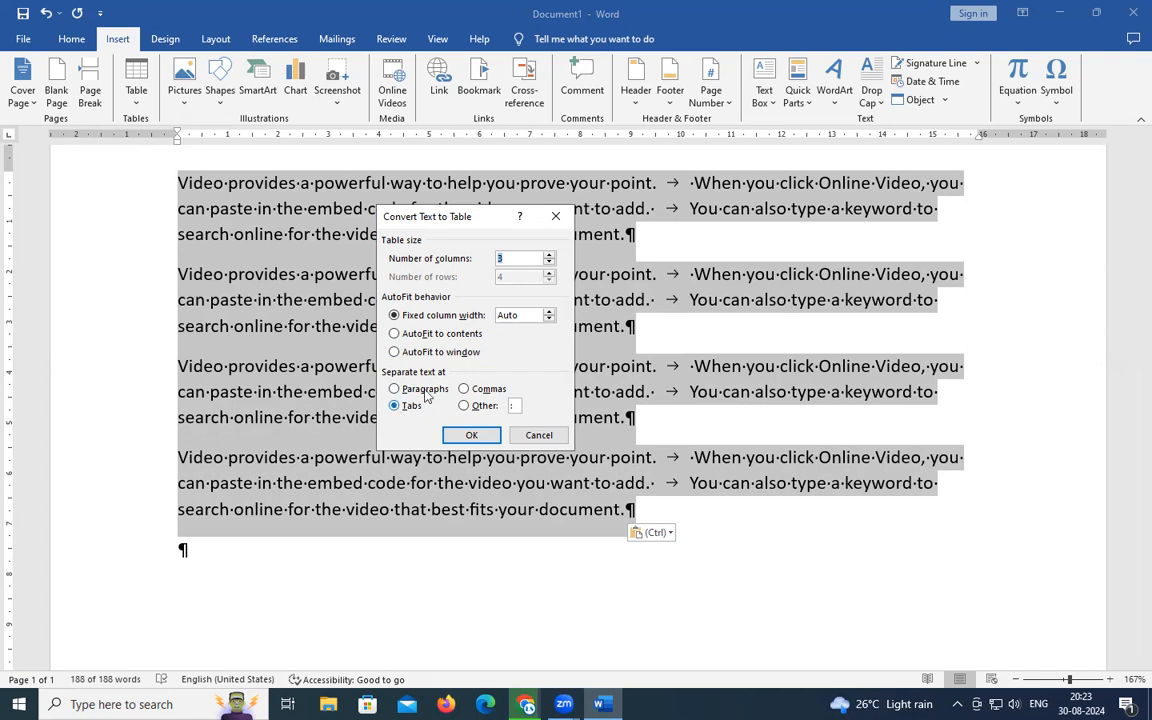
pyautogui.moveTo(494, 217); pyautogui.dragTo(512, 248)
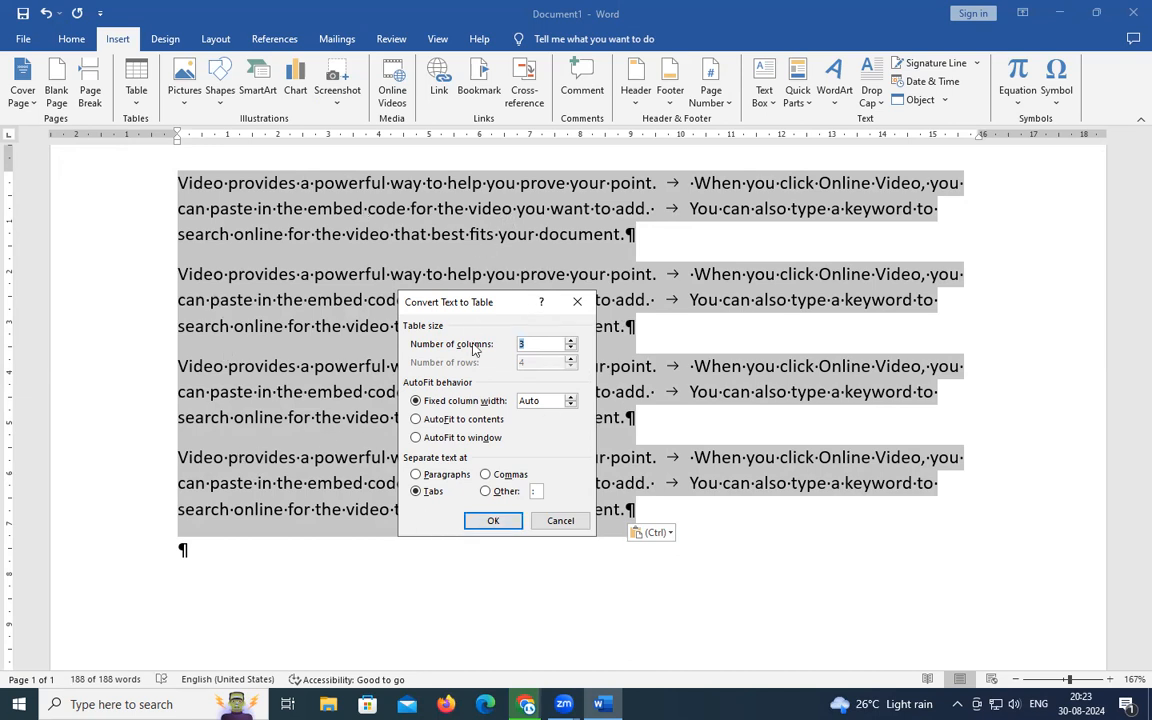
pyautogui.click(489, 520)
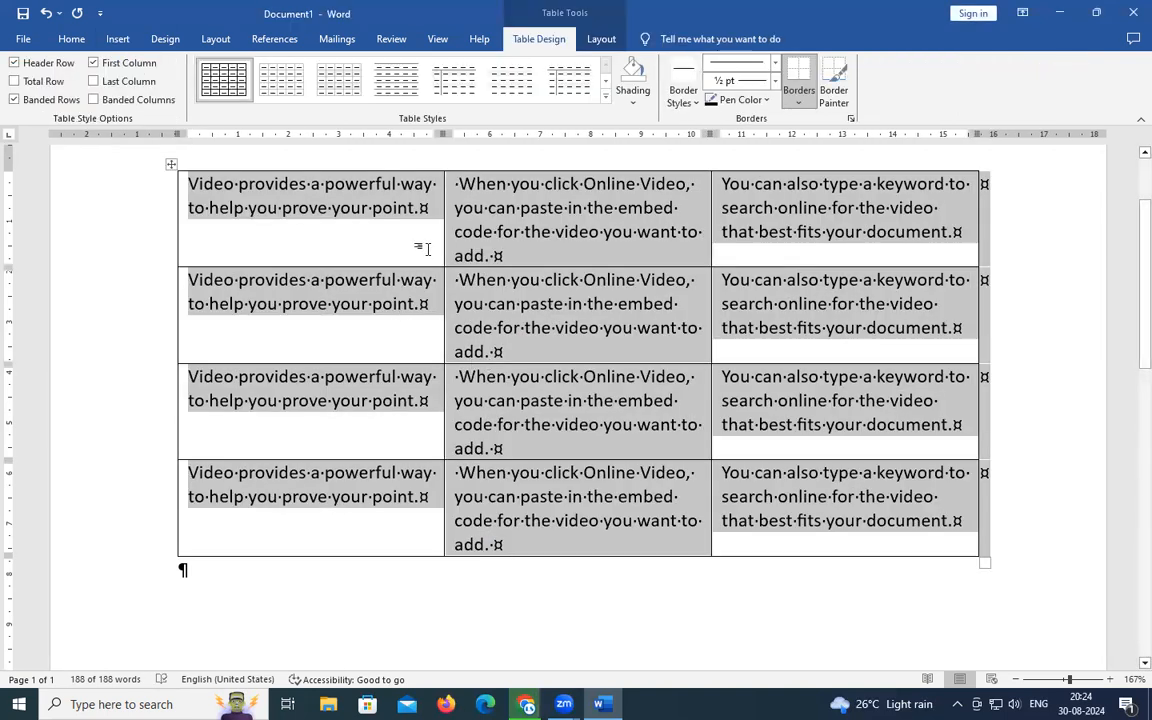
# Examine the converted table by selecting its first cell and individual rows, checking how the text is divided.
pyautogui.scroll(2, 419, 265)
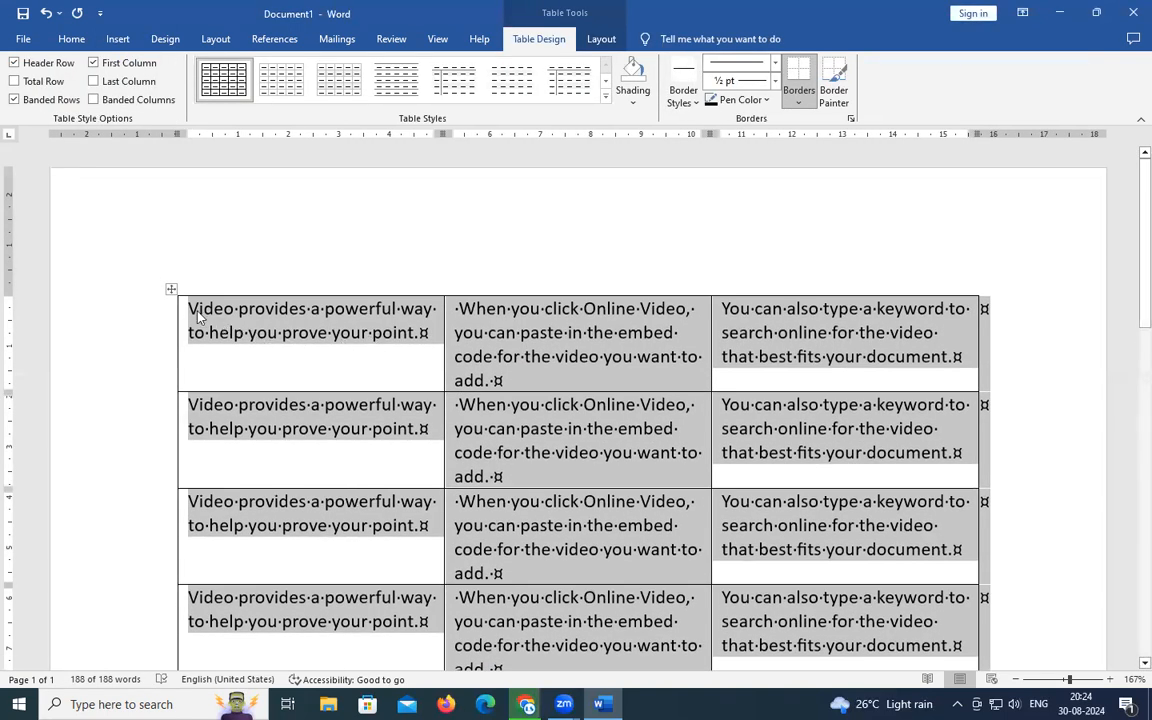
pyautogui.click(322, 329)
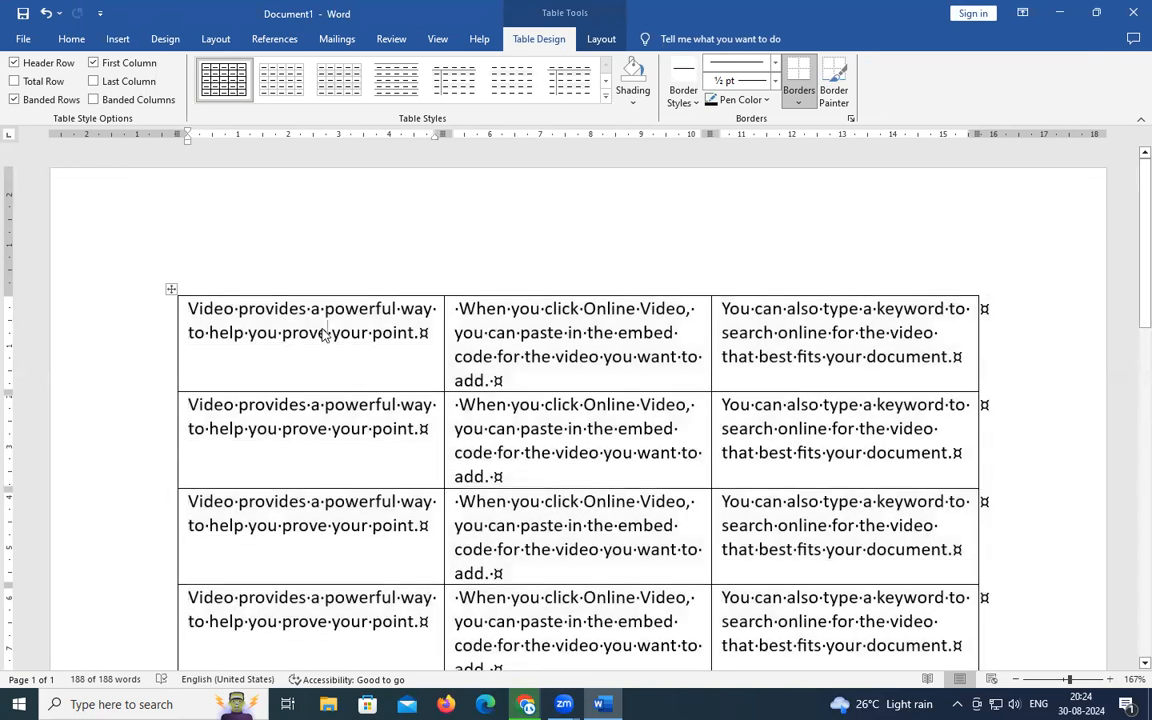
pyautogui.click(185, 328)
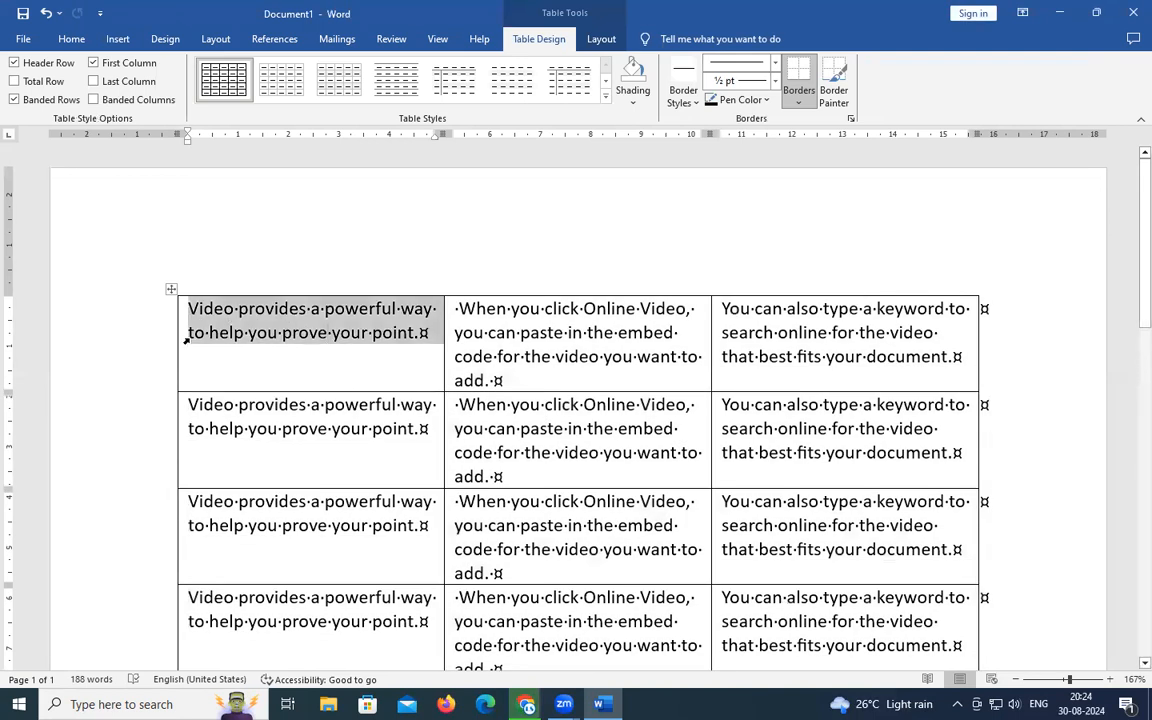
pyautogui.click(147, 328)
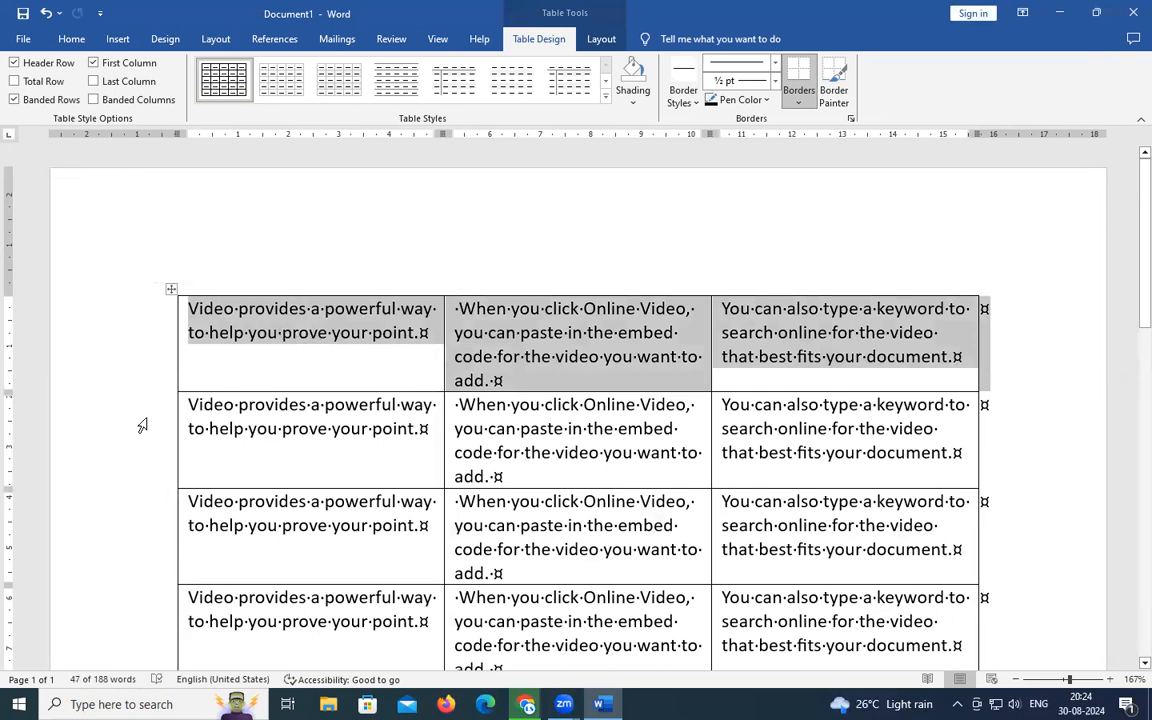
pyautogui.click(146, 450)
pyautogui.click(146, 505)
pyautogui.scroll(-3, 147, 440)
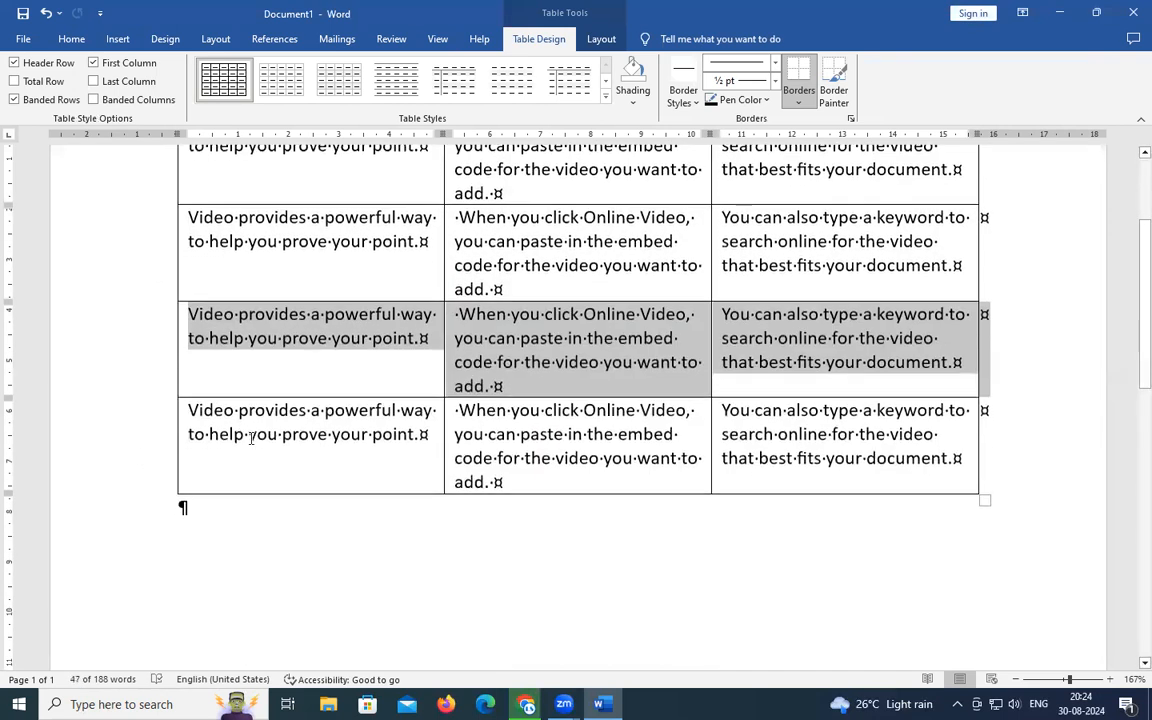
pyautogui.click(147, 440)
pyautogui.click(311, 270)
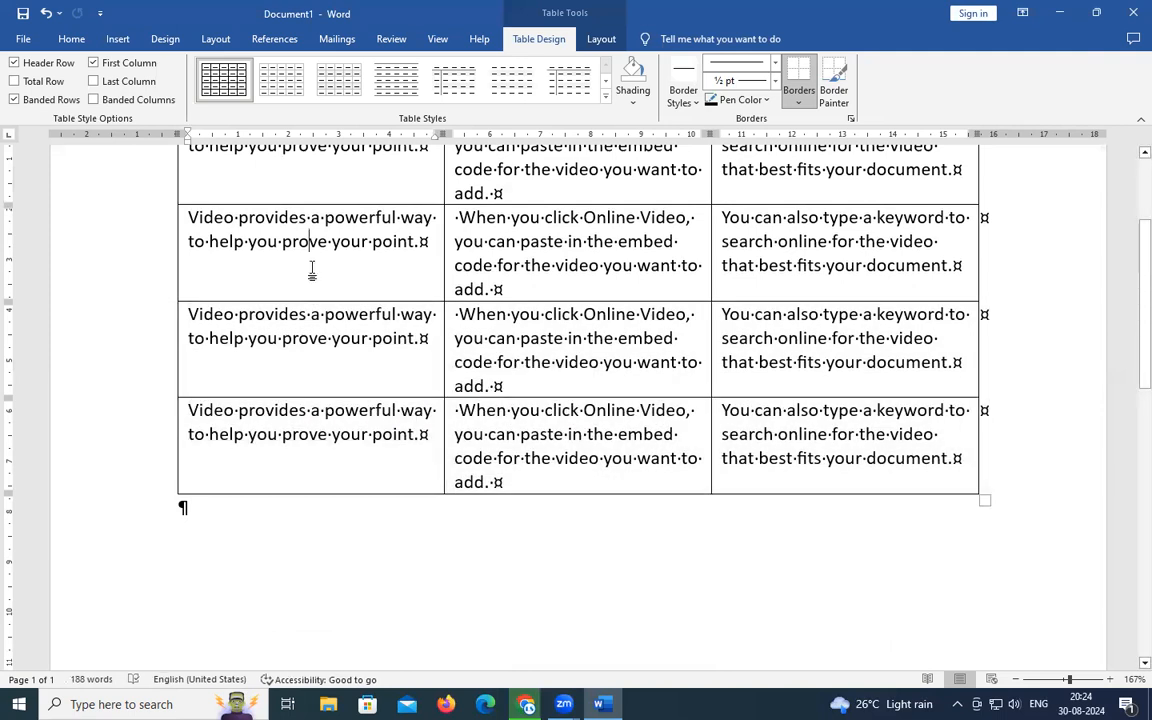
pyautogui.scroll(3, 311, 268)
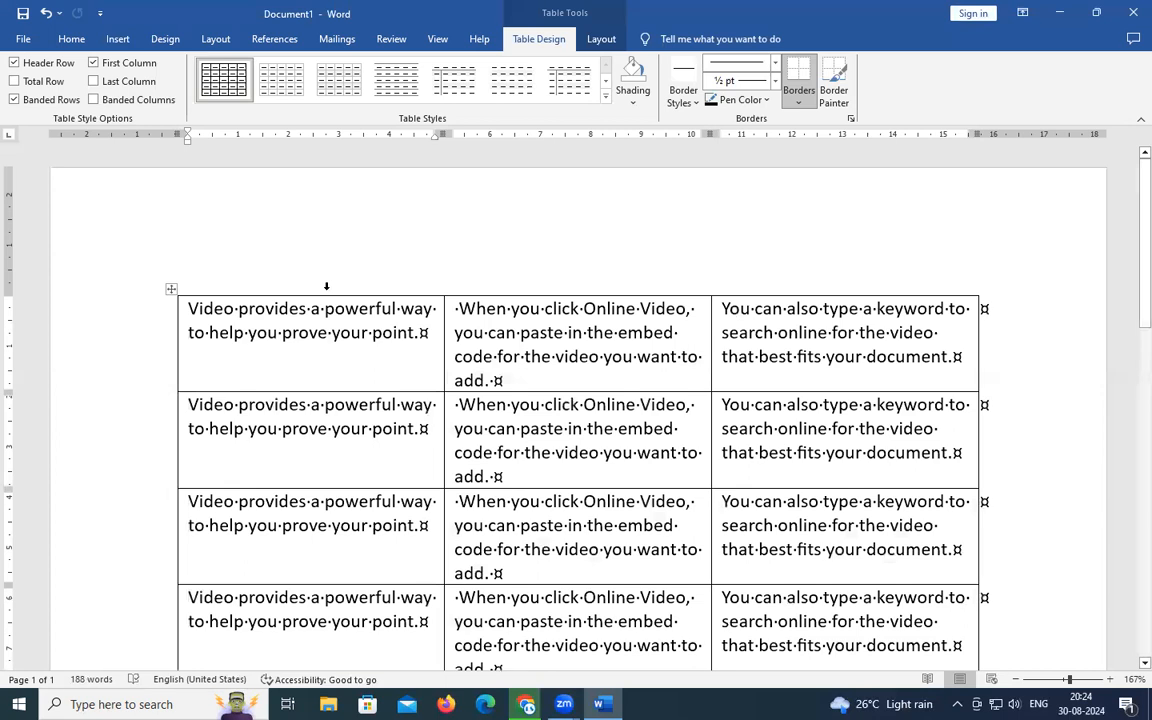
pyautogui.scroll(-3, 372, 338)
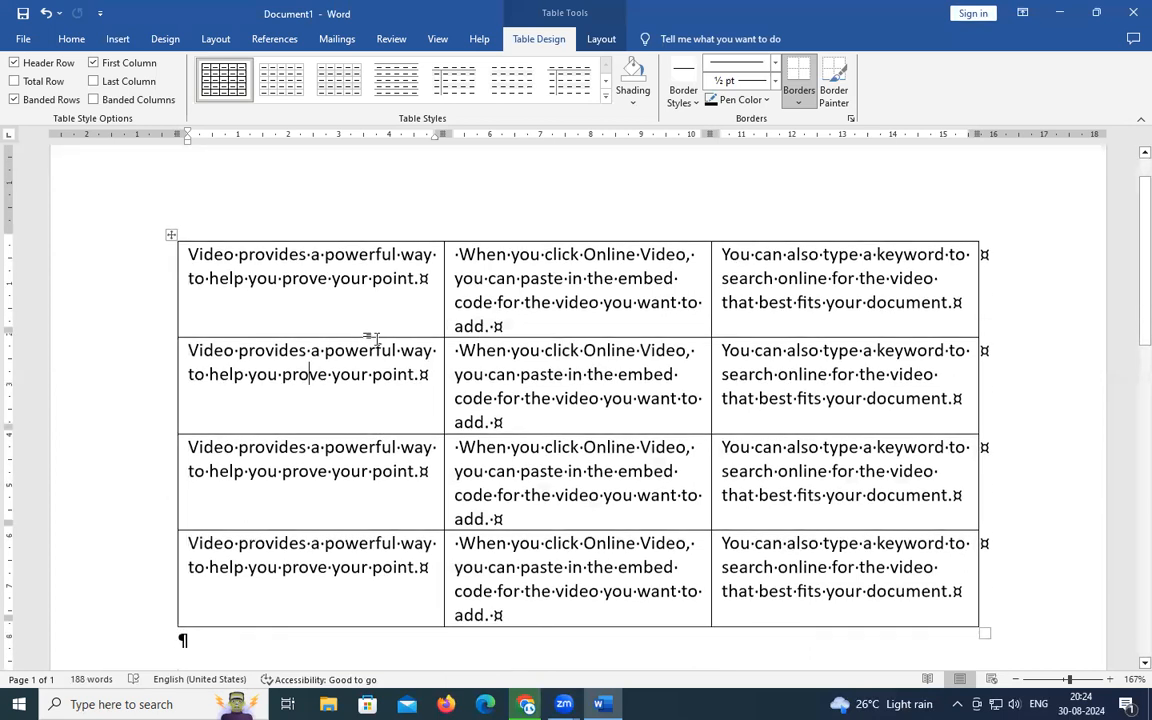
pyautogui.scroll(3, 372, 338)
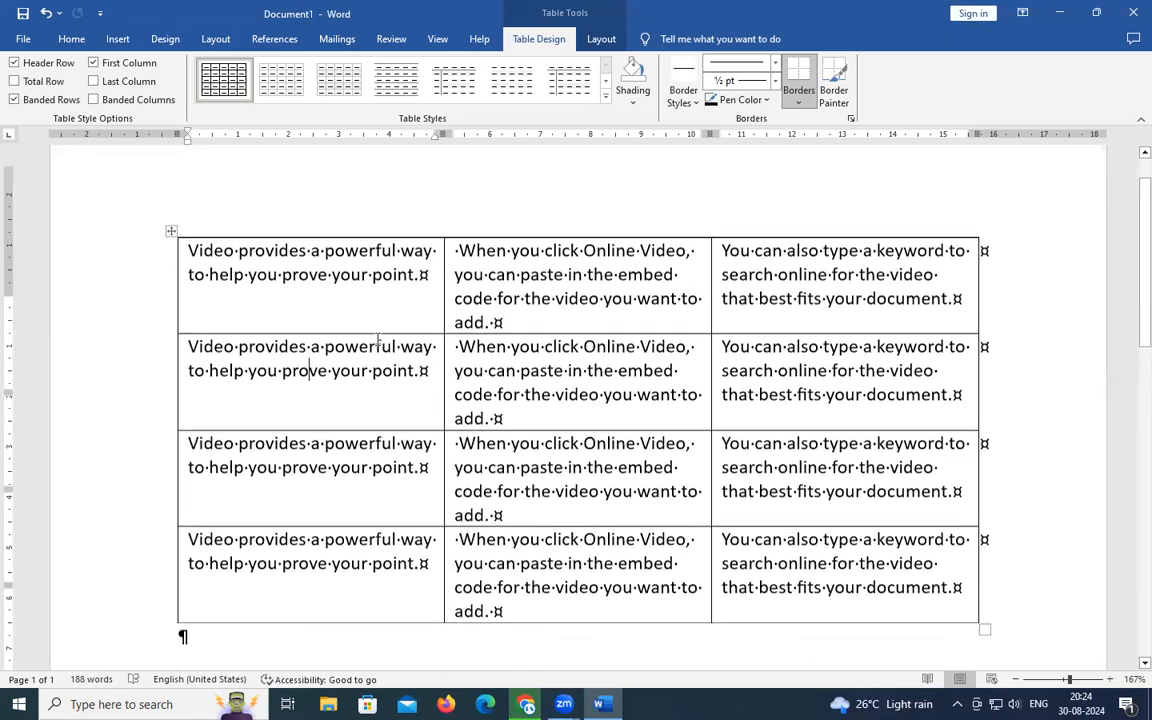
# Undo the table conversion to restore the four tab-separated paragraphs, and toggle the formatting marks off and on.
pyautogui.click(76, 40)
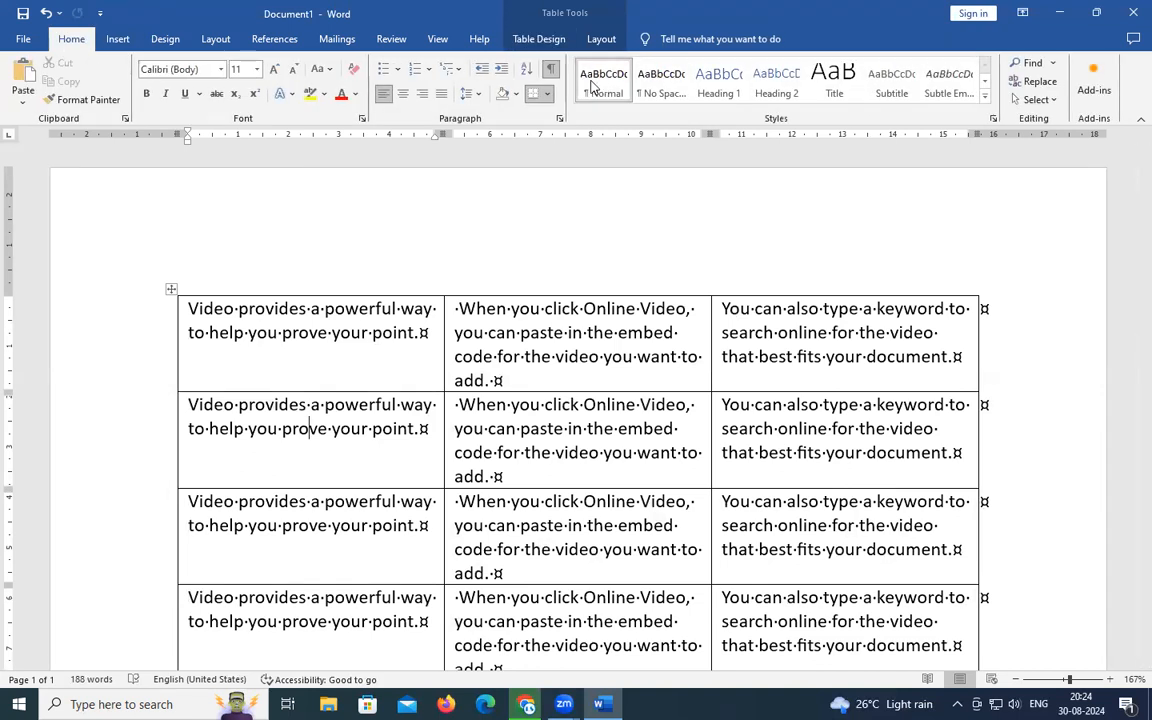
pyautogui.hotkey('ctrl', 'z')
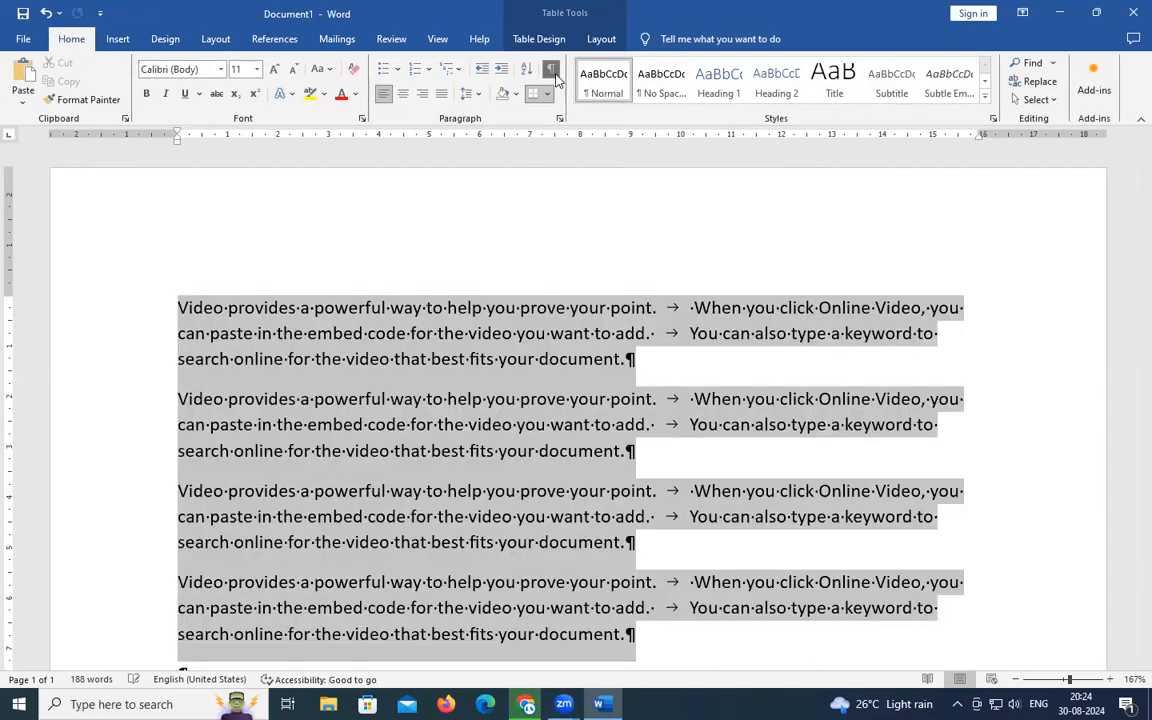
pyautogui.click(551, 70)
pyautogui.click(551, 70)
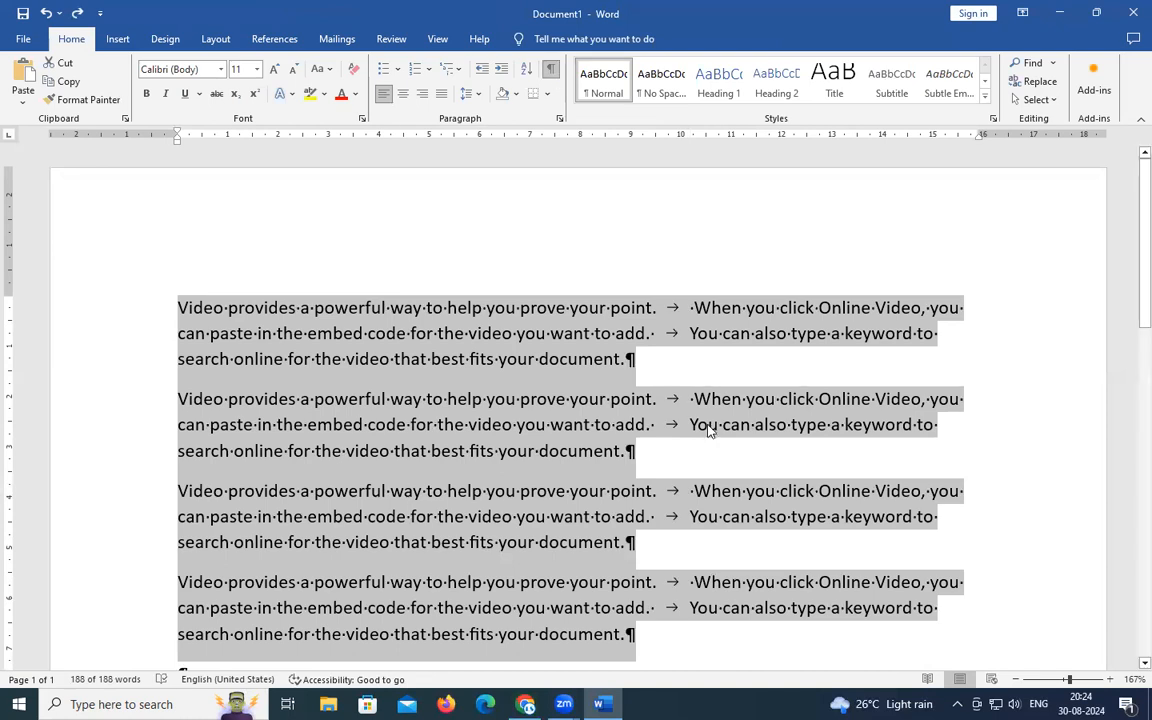
pyautogui.click(727, 368)
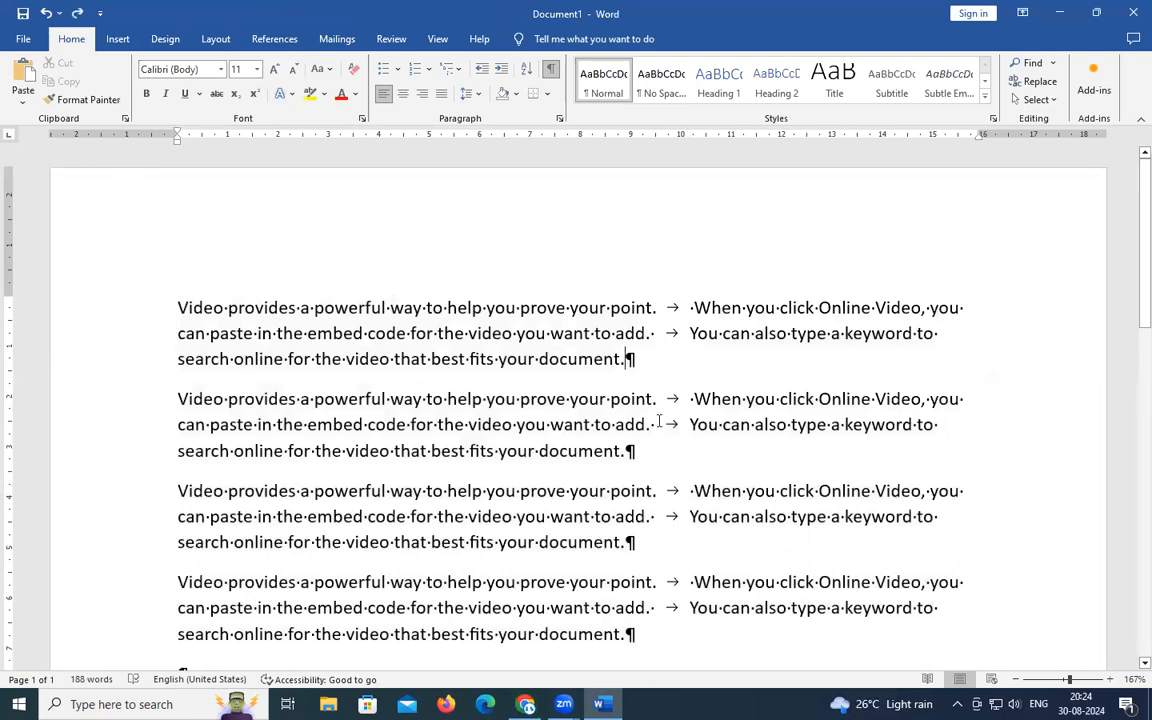
# Convert all four paragraphs to a 3-column table with text separated at tabs, and undo the conversion.
pyautogui.moveTo(182, 297); pyautogui.dragTo(633, 636)
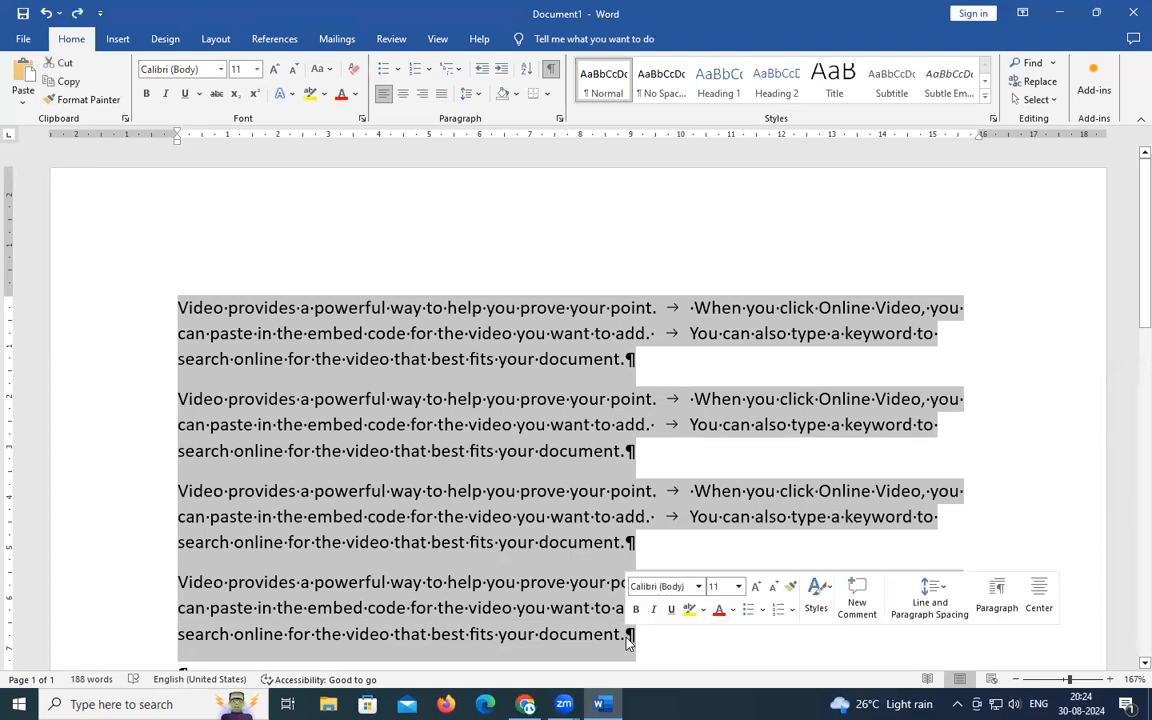
pyautogui.click(118, 40)
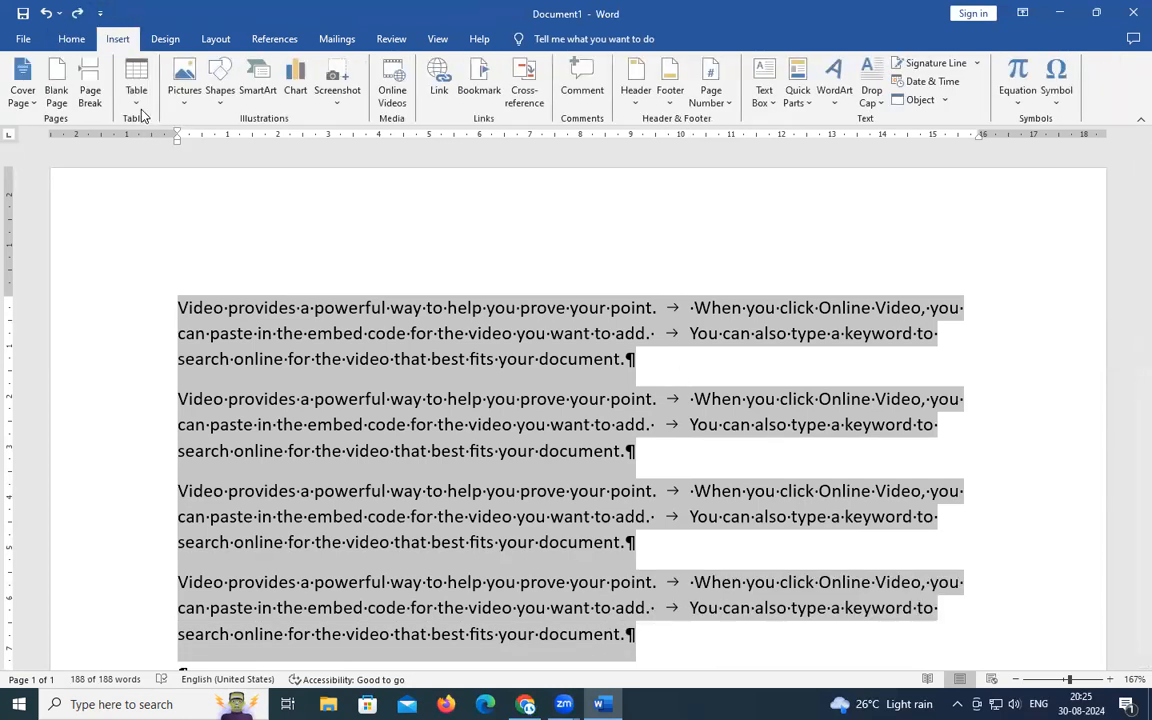
pyautogui.click(136, 88)
pyautogui.click(205, 302)
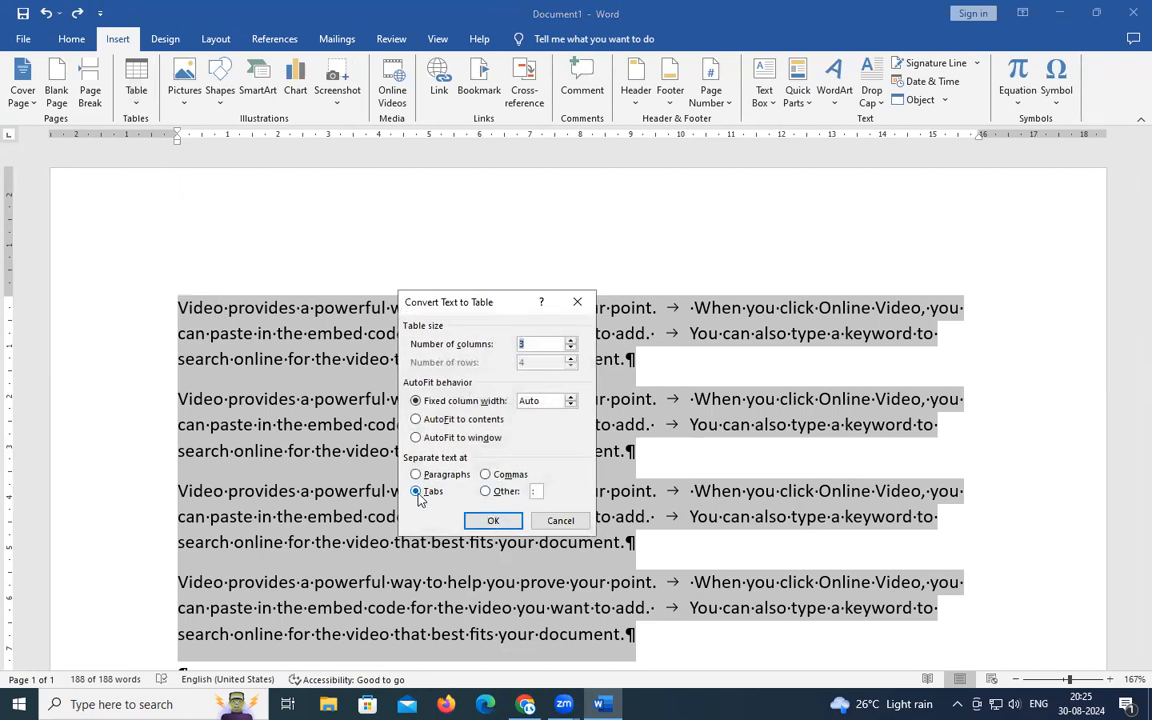
pyautogui.click(493, 520)
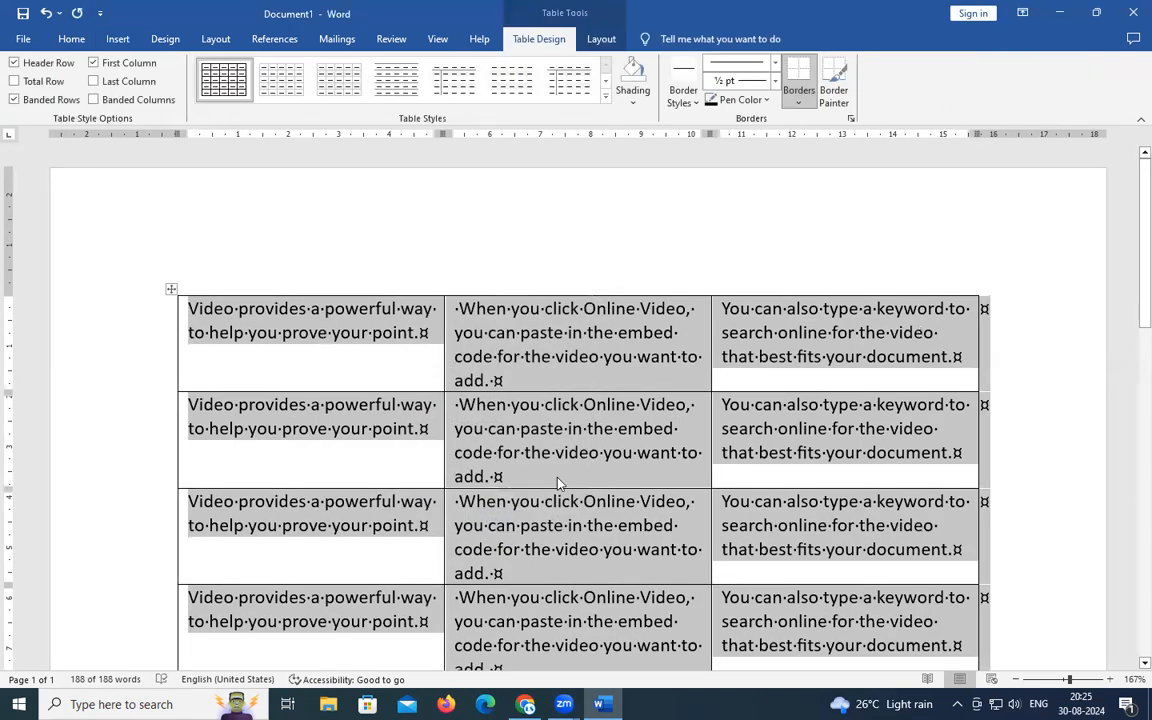
pyautogui.scroll(-2, 558, 481)
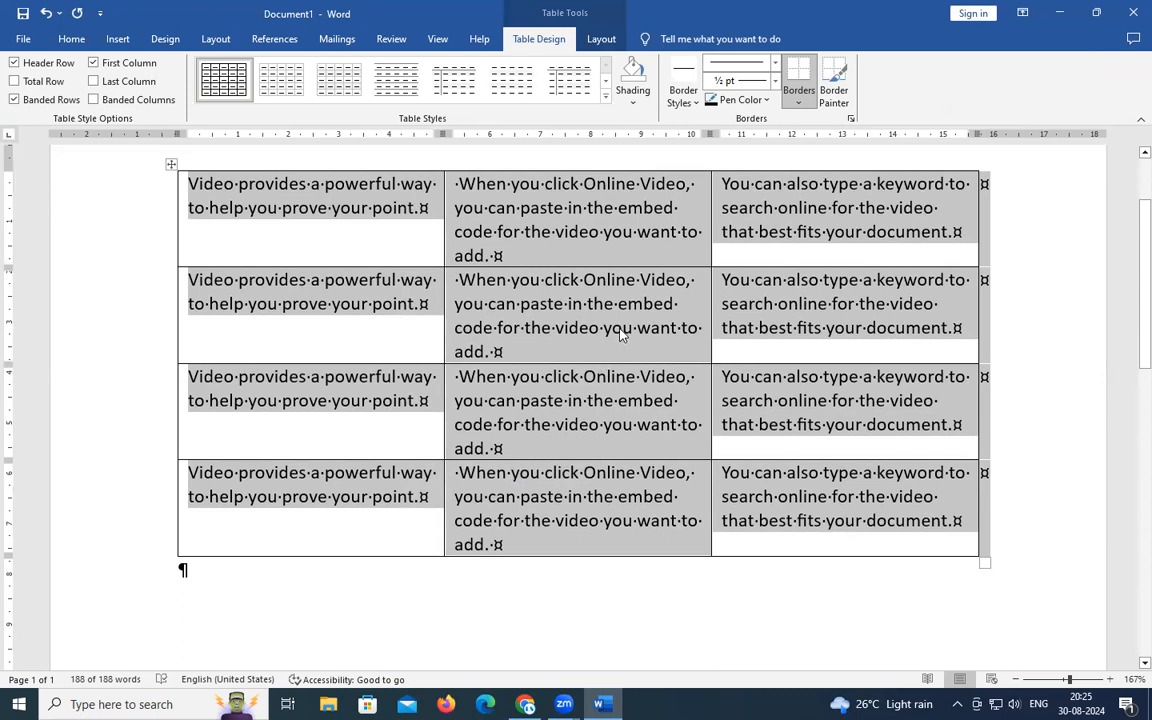
pyautogui.scroll(1, 620, 335)
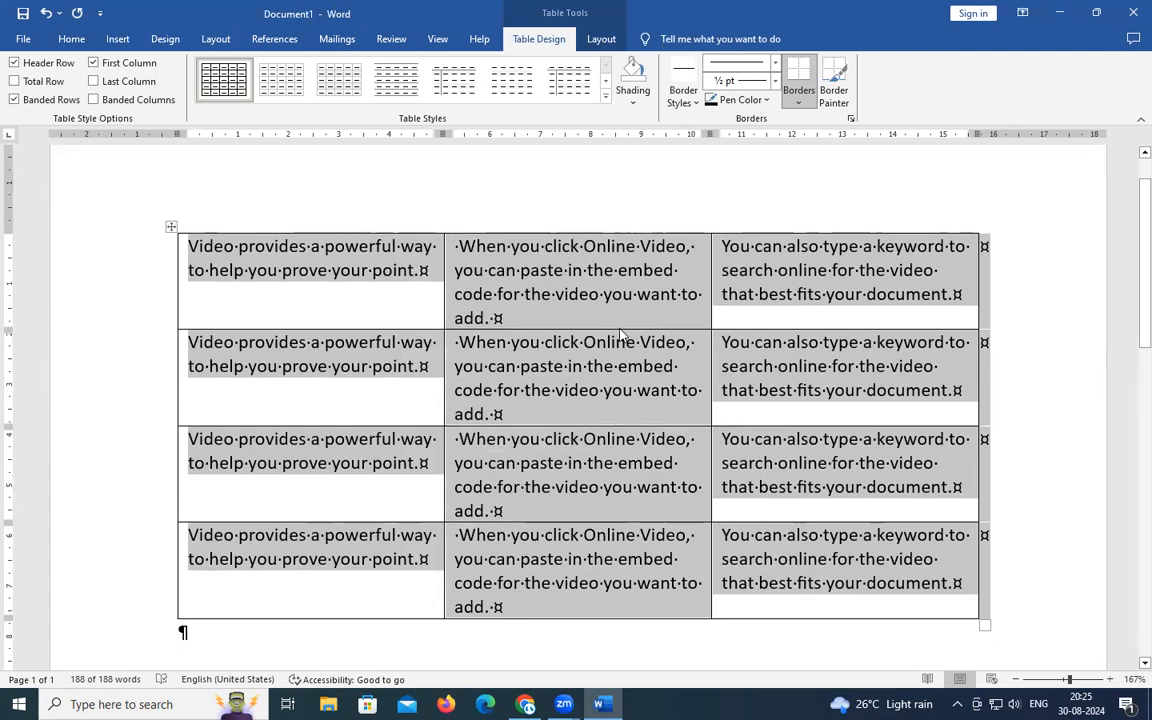
pyautogui.hotkey('ctrl', 'z')
# Remove both tabs from the first paragraph and add two empty paragraphs below it.
pyautogui.click(465, 296)
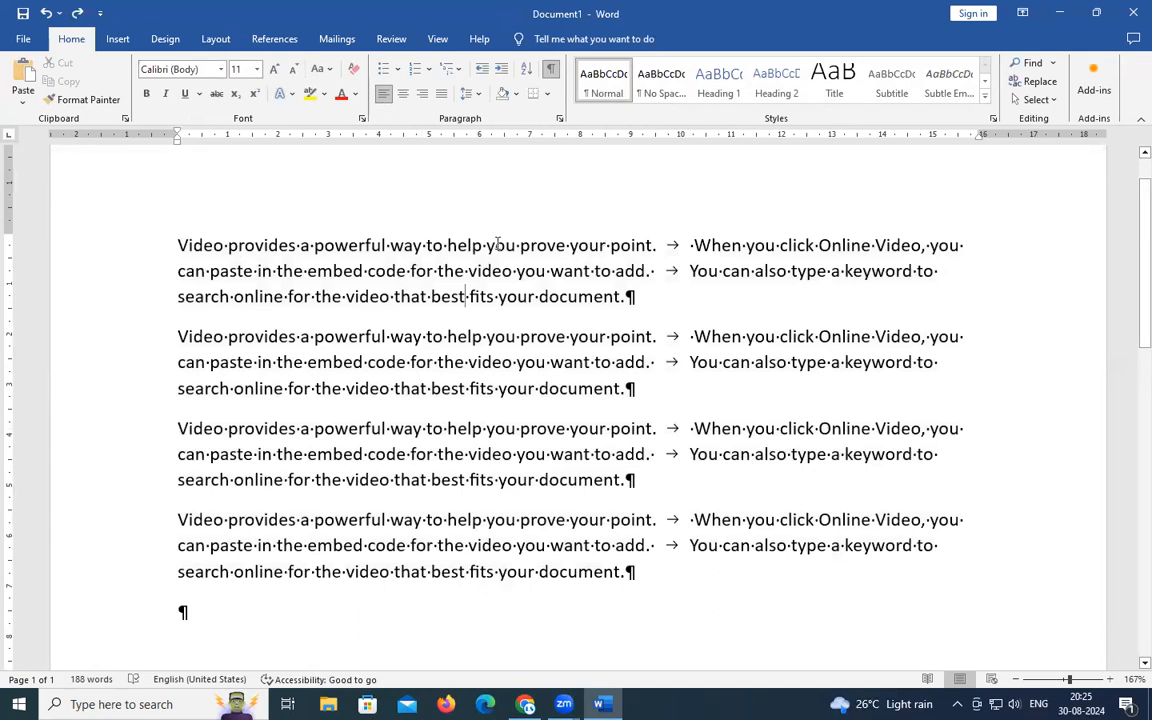
pyautogui.tripleClick(660, 245)
pyautogui.click(630, 293)
pyautogui.click(670, 249)
pyautogui.press('Delete')
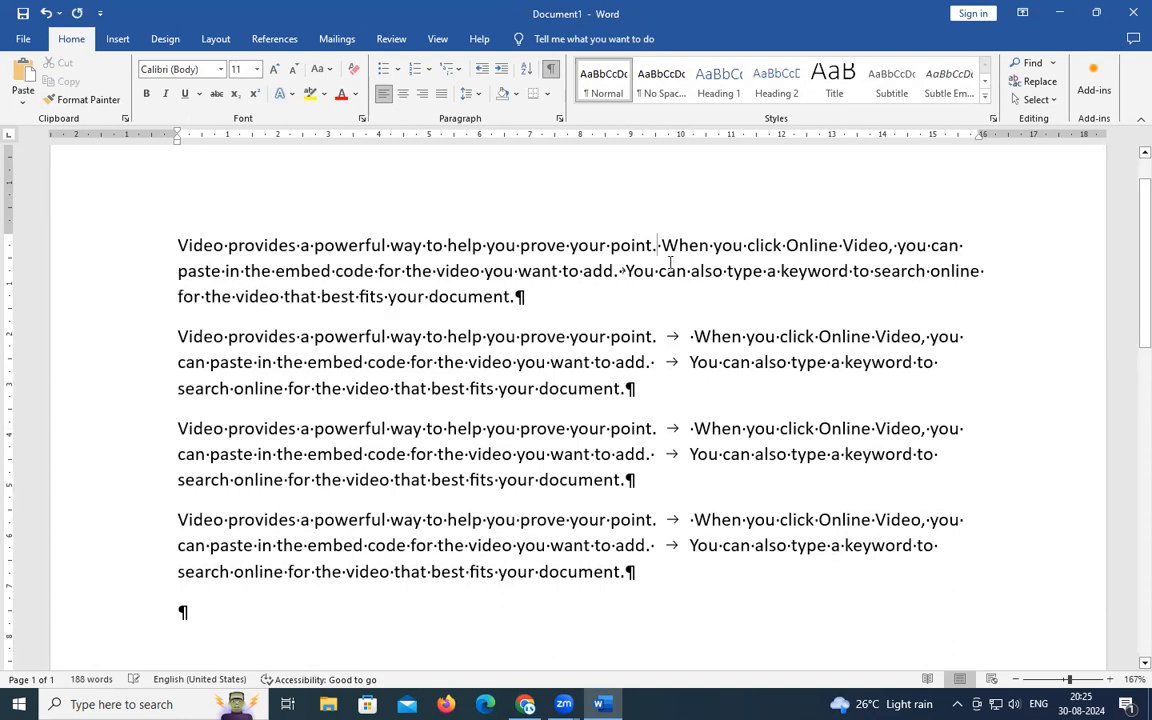
pyautogui.press('Delete')
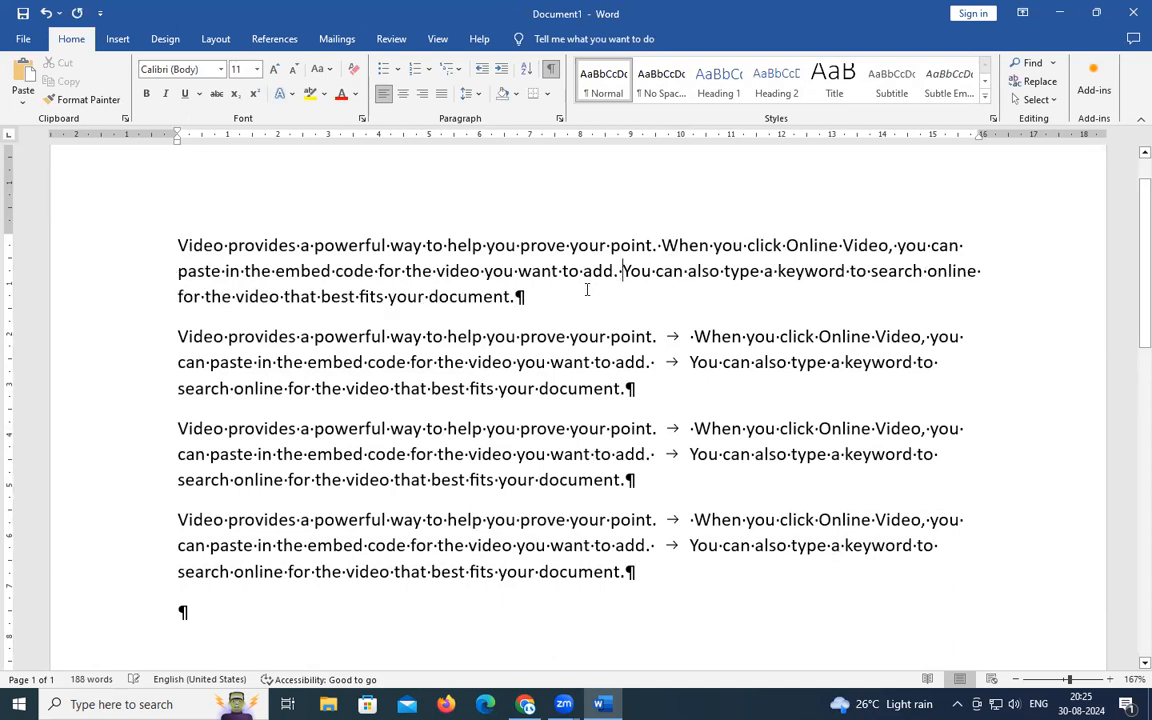
pyautogui.press('Return')
pyautogui.press('Return')
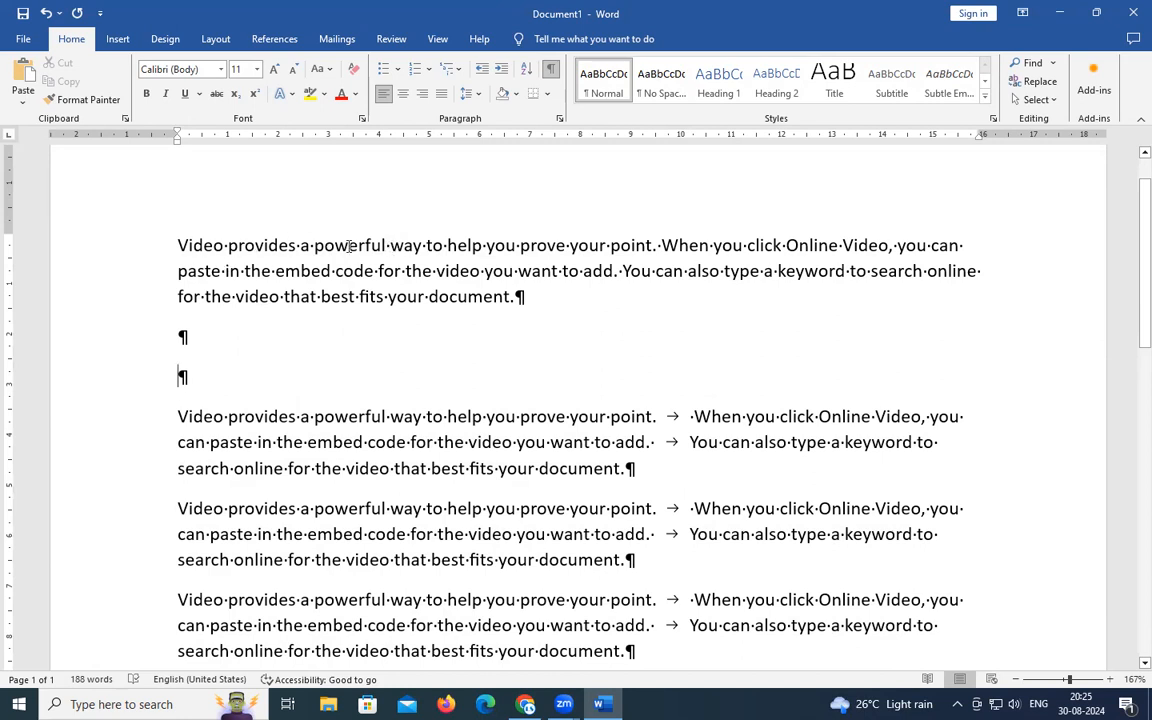
# Split the first paragraph into separate lines after "powerful way", "prove your" and "click Online", without leading spaces.
pyautogui.click(426, 249)
pyautogui.press('Return')
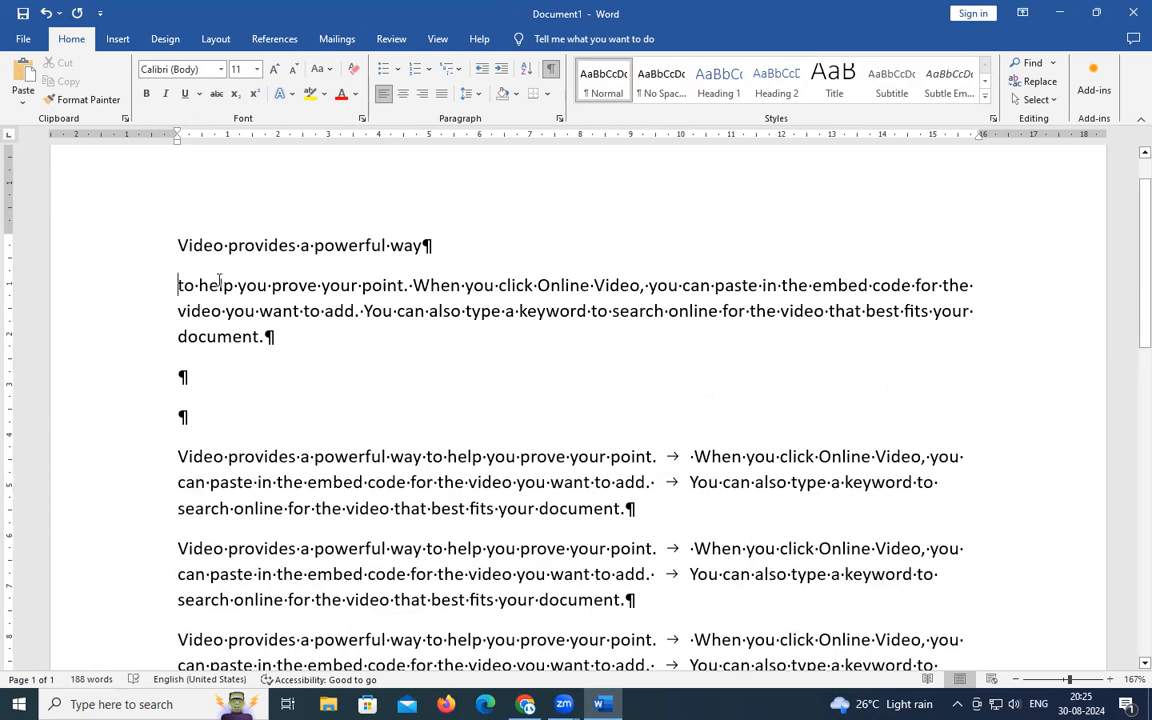
pyautogui.click(355, 285)
pyautogui.press('Return')
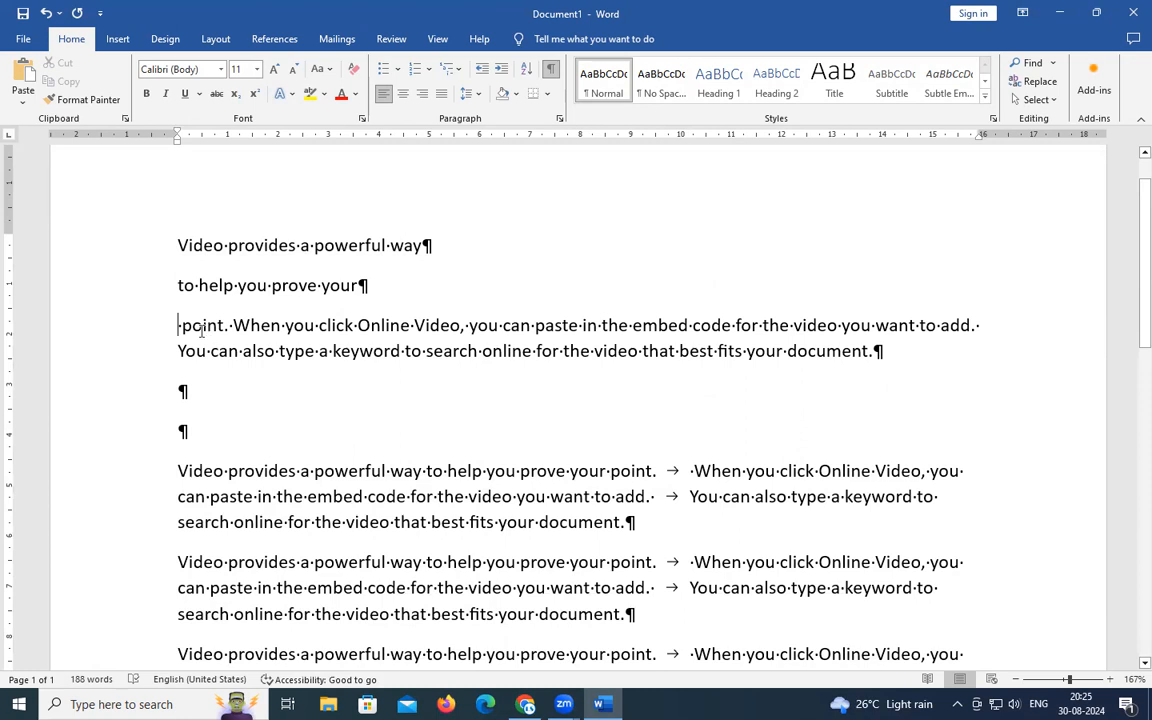
pyautogui.press('Delete')
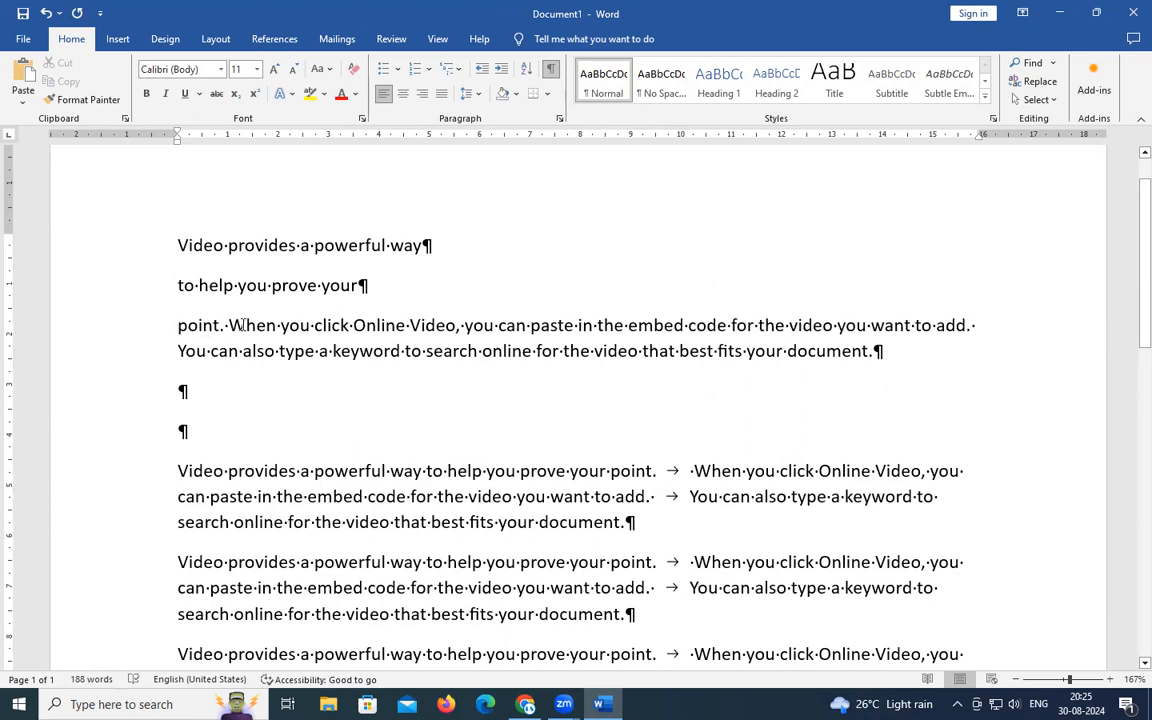
pyautogui.click(405, 326)
pyautogui.press('Return')
pyautogui.press('Delete')
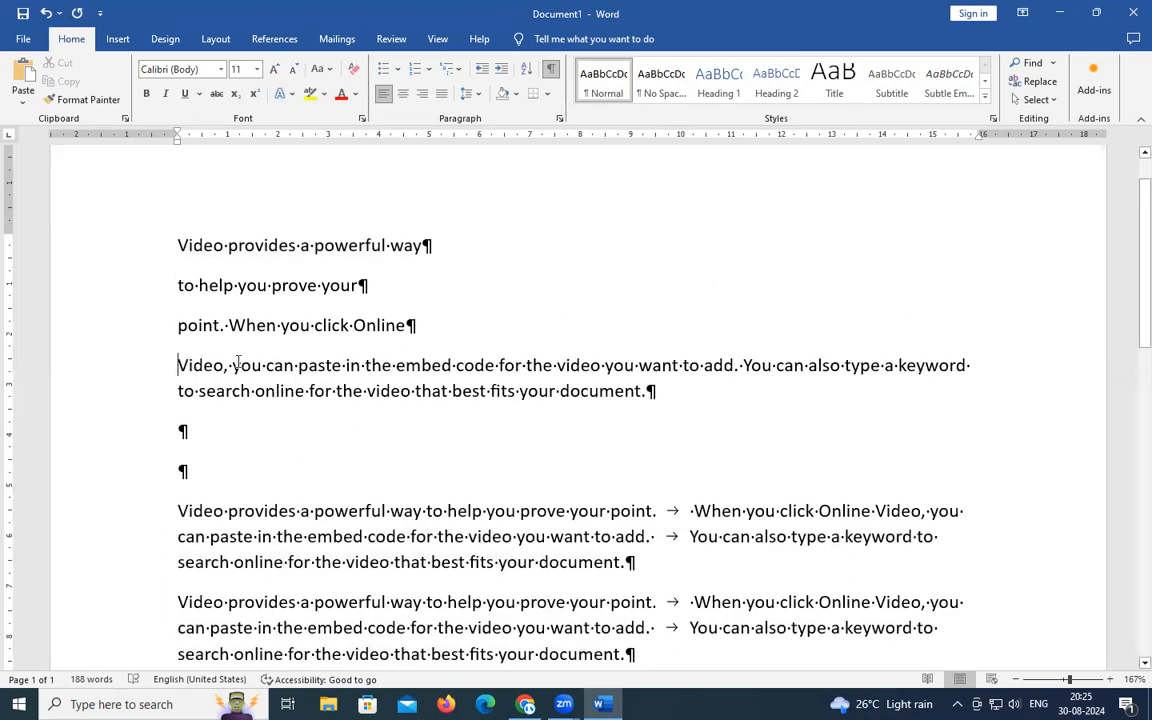
# Break the remaining text into separate paragraphs after "paste in", "code for the" and "want to add.".
pyautogui.click(360, 367)
pyautogui.press('Return')
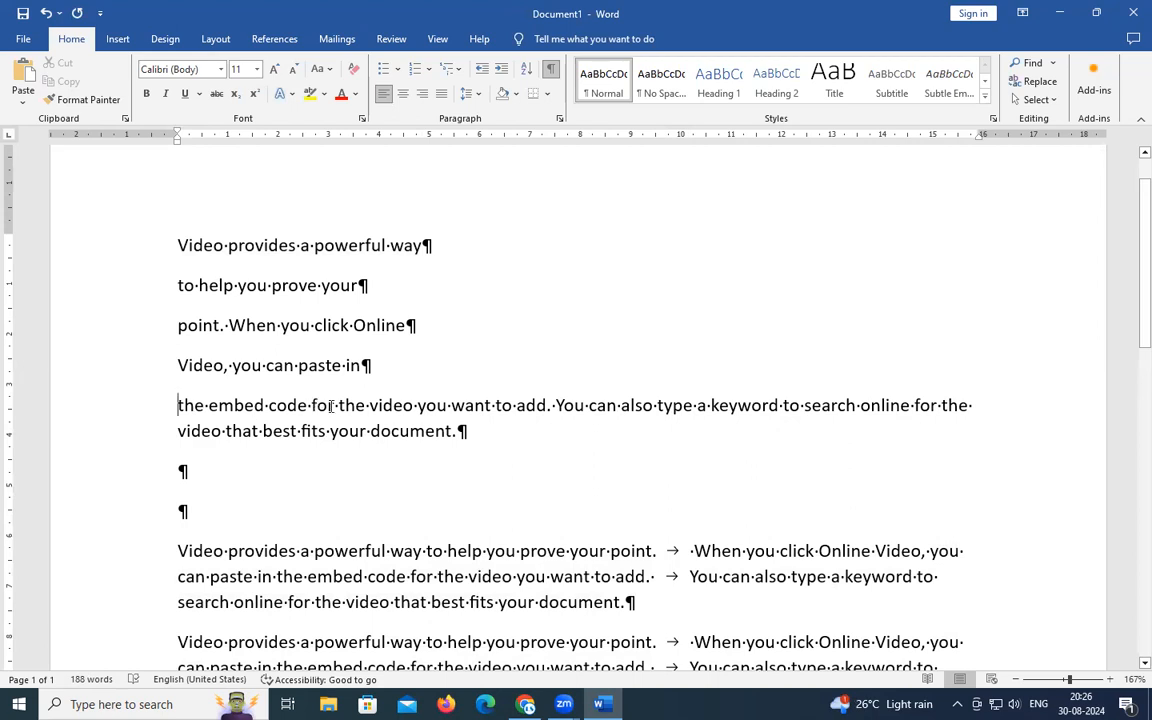
pyautogui.click(367, 405)
pyautogui.press('Return')
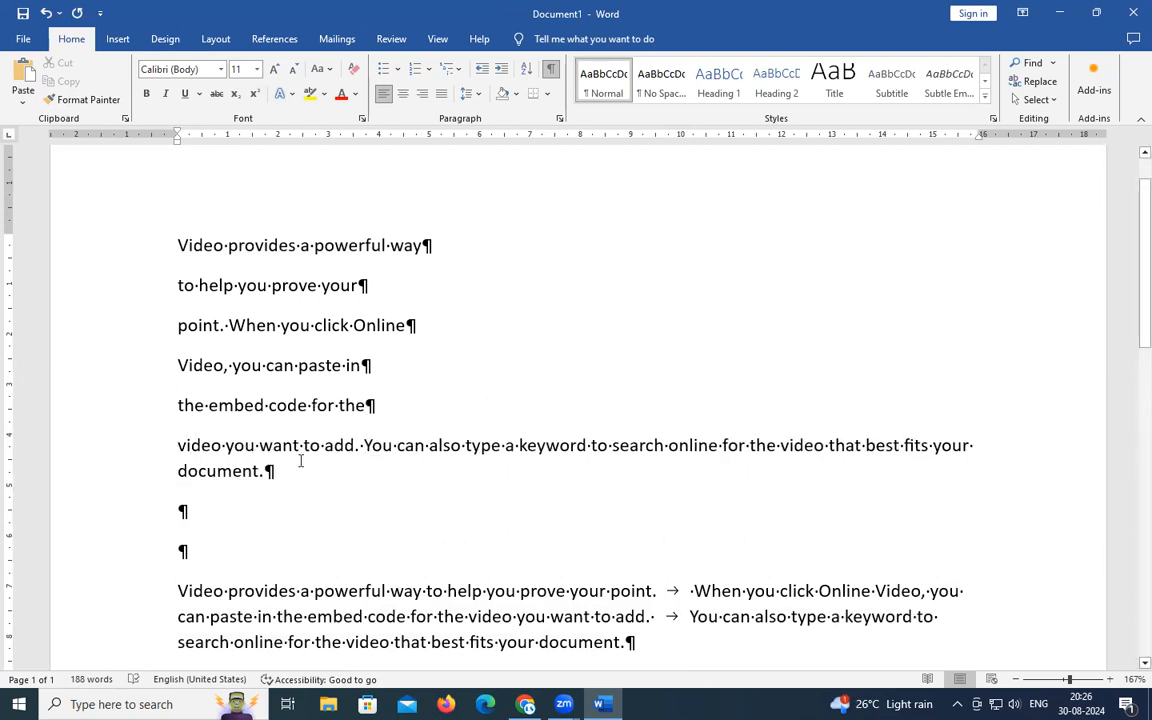
pyautogui.click(360, 445)
pyautogui.press('Return')
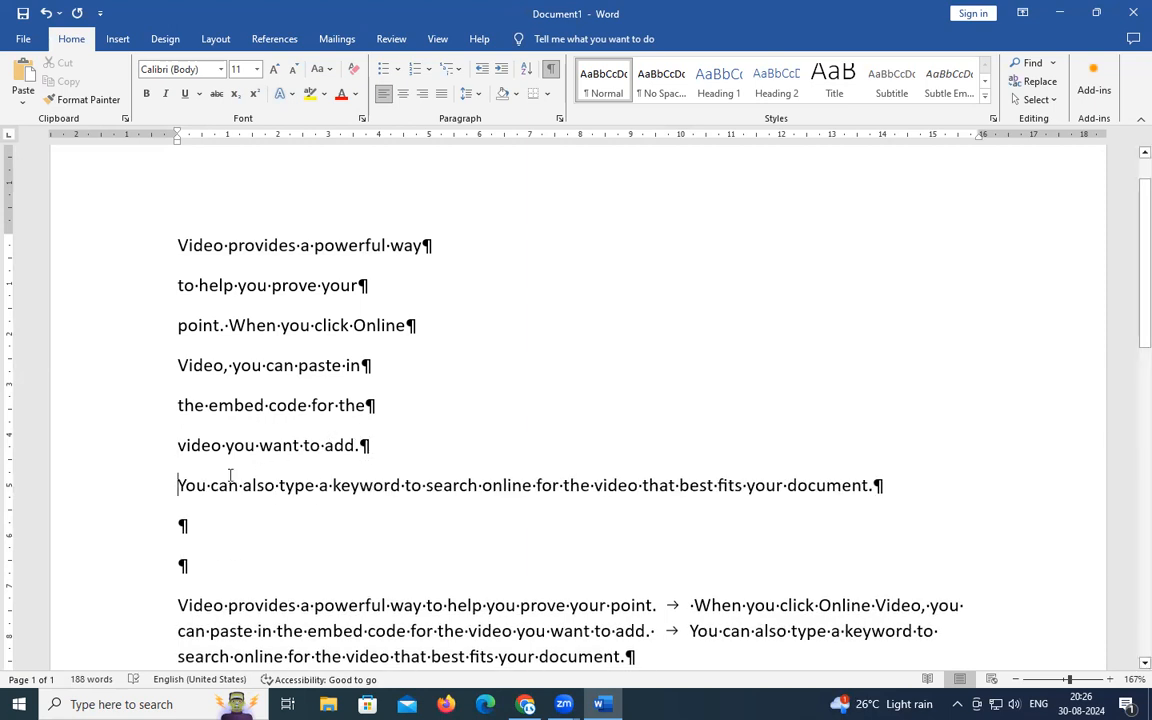
# Break the last sentence into separate paragraphs after "also type a", "online for" and "best fits".
pyautogui.click(333, 486)
pyautogui.press('Return')
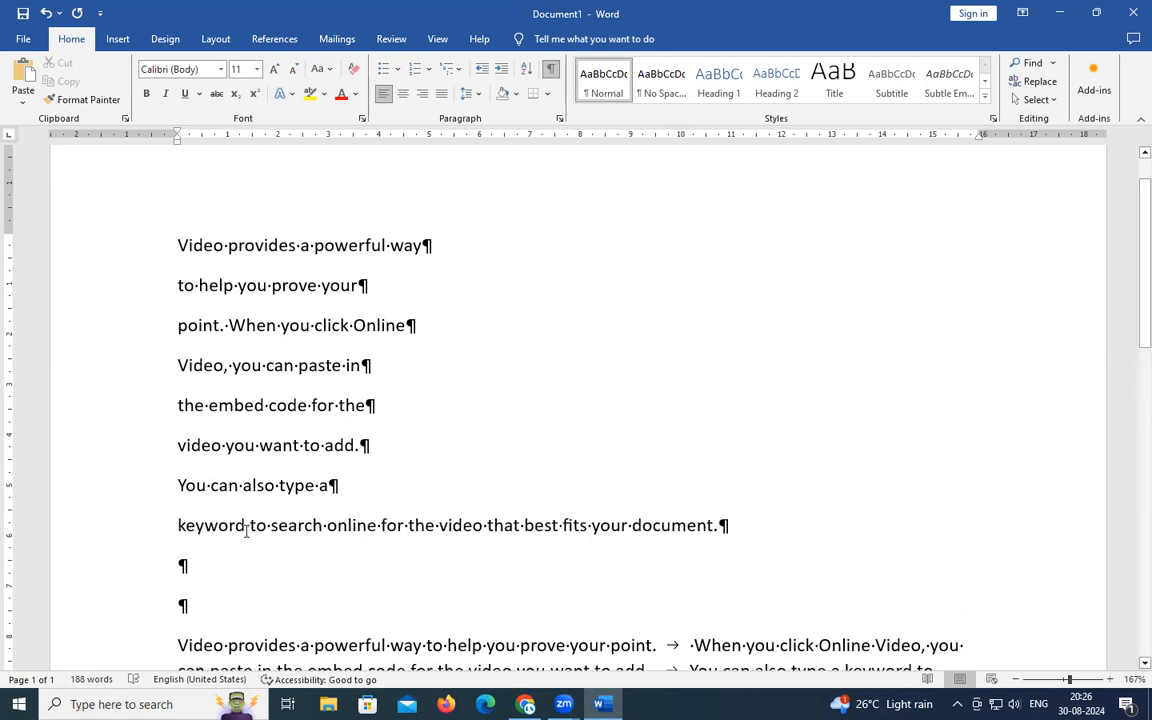
pyautogui.click(403, 526)
pyautogui.press('Return')
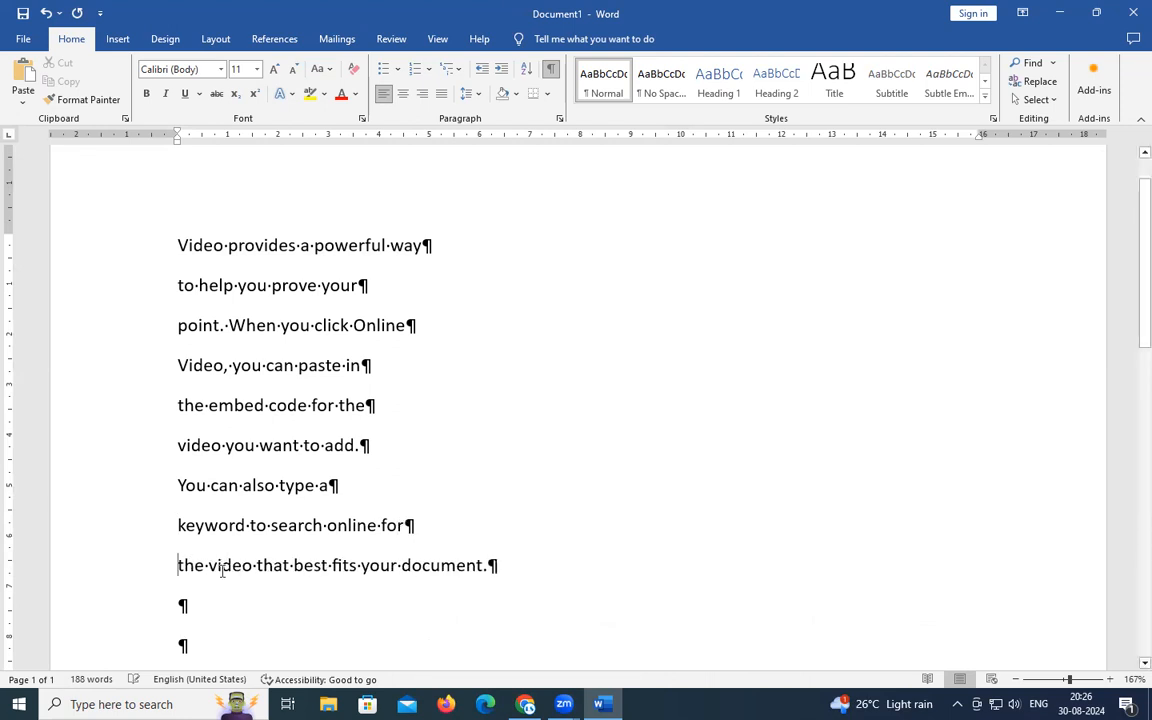
pyautogui.click(360, 566)
pyautogui.press('Return')
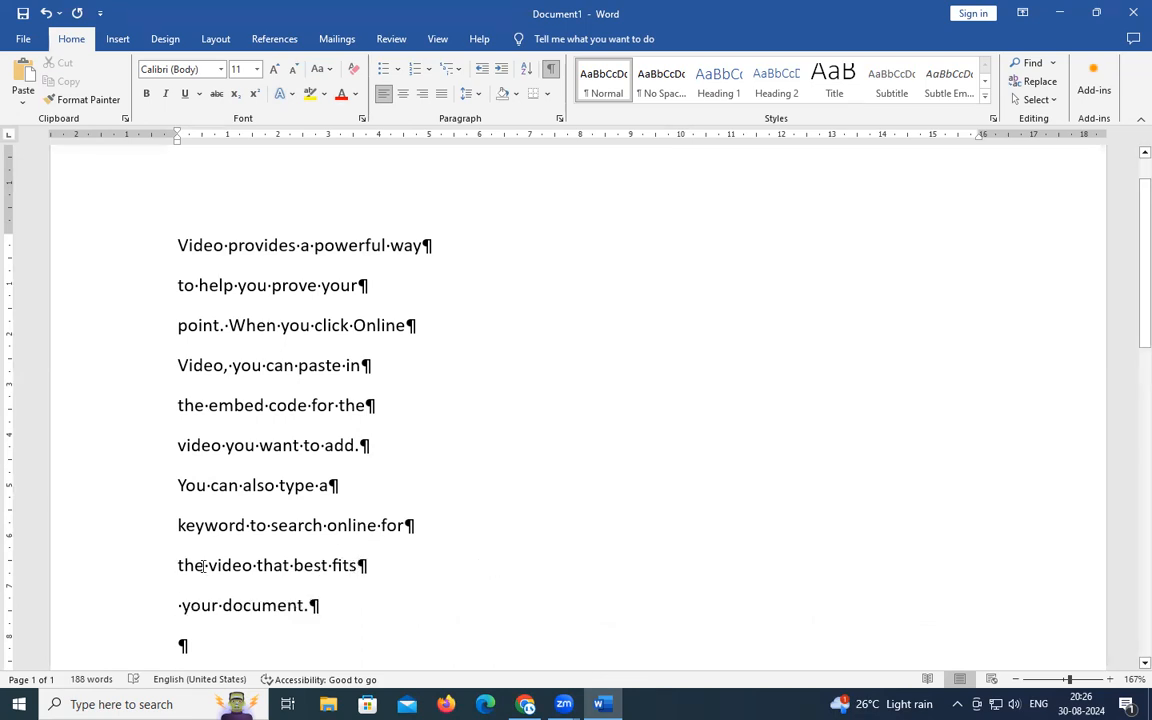
# Convert the nine five-word lines, excluding "your document.", to a 5-column table using a space as the other text separator.
pyautogui.moveTo(172, 247); pyautogui.dragTo(355, 522)
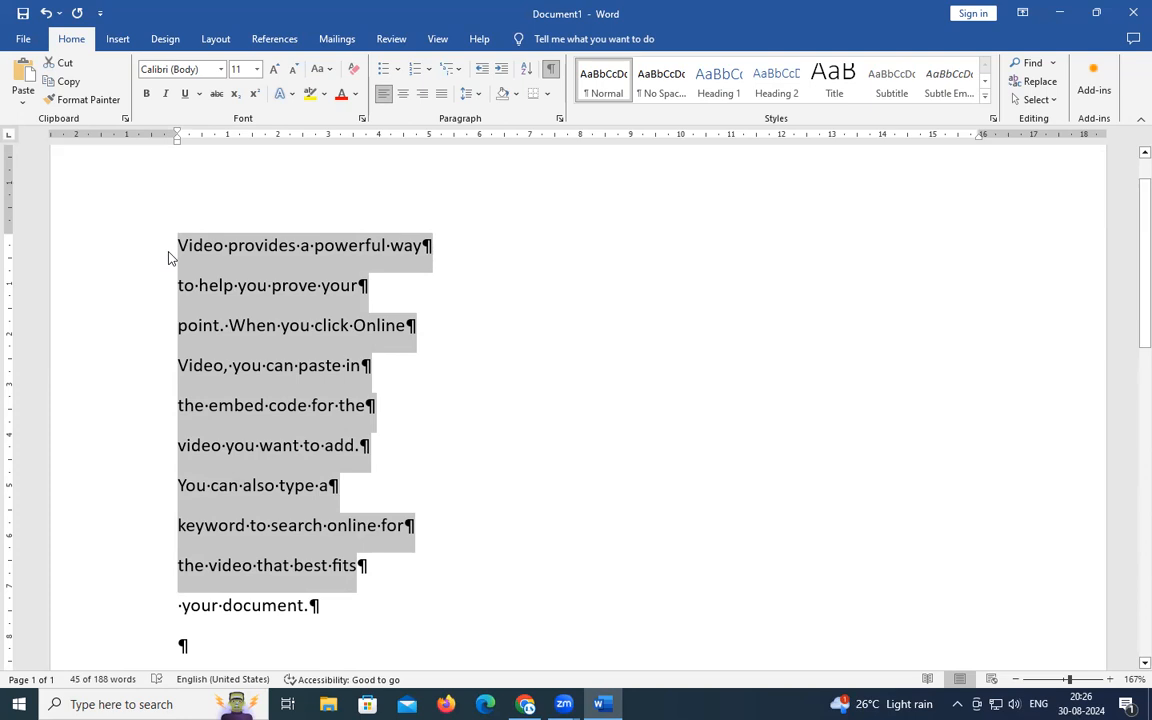
pyautogui.click(118, 39)
pyautogui.click(137, 95)
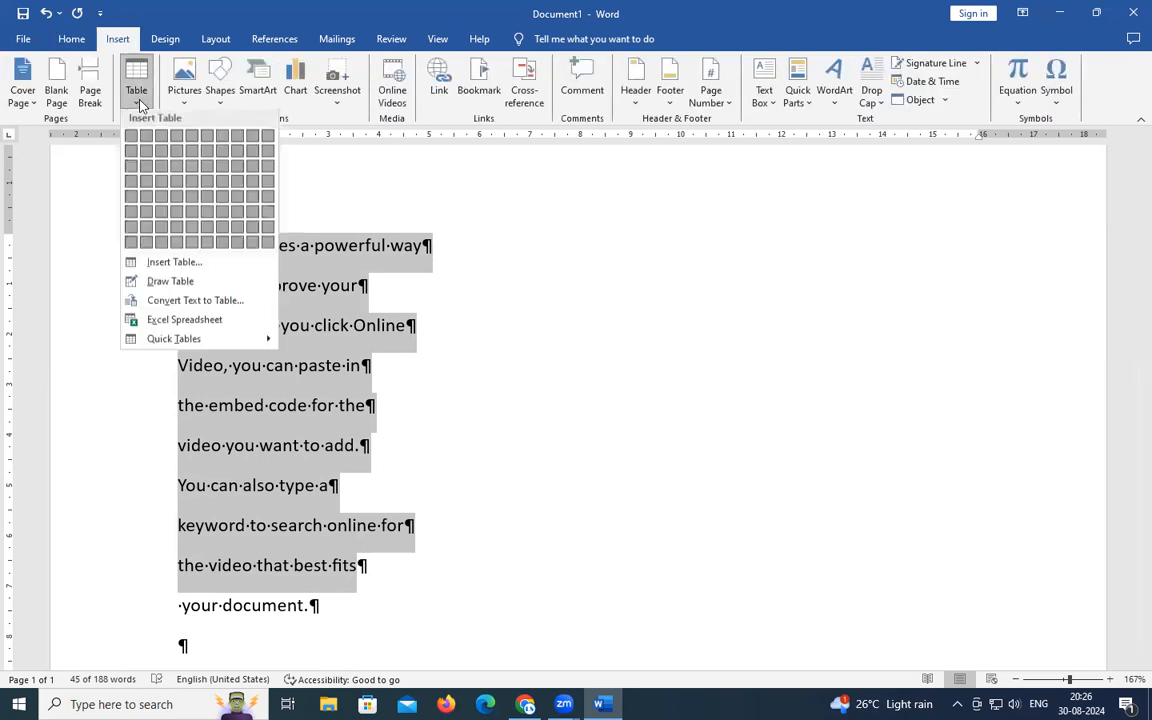
pyautogui.click(195, 301)
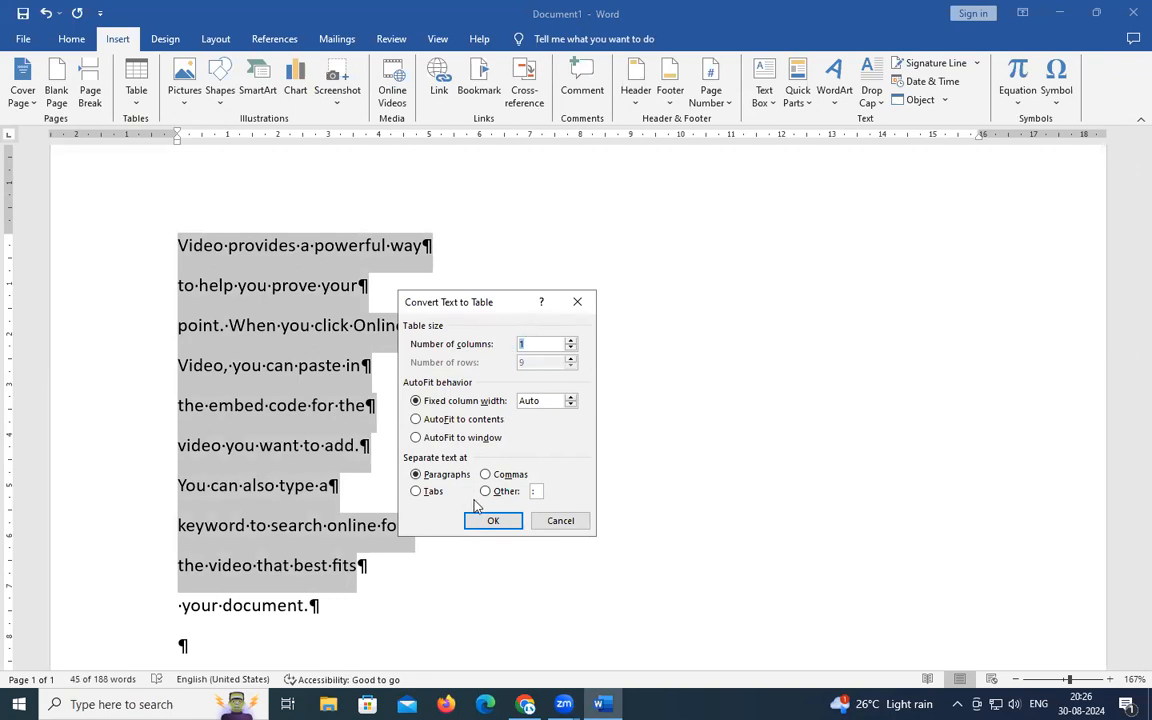
pyautogui.click(418, 494)
pyautogui.click(486, 492)
pyautogui.click(508, 521)
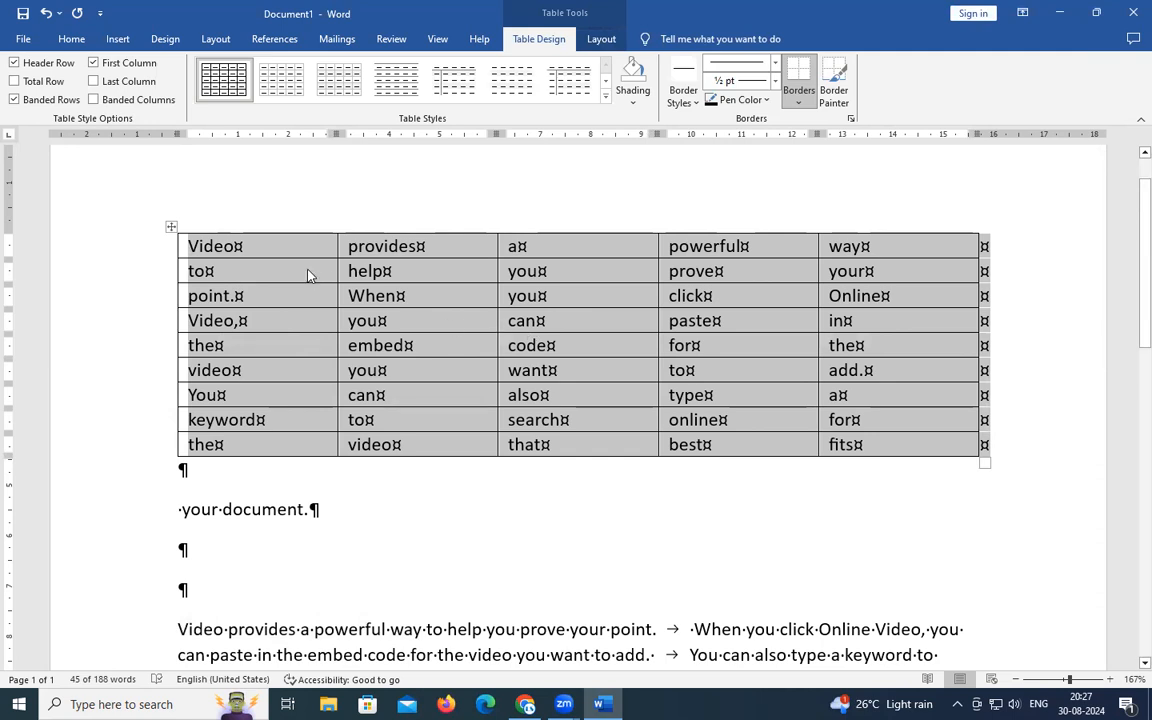
# AutoFit the five-column word table to its contents and deselect it.
pyautogui.click(601, 39)
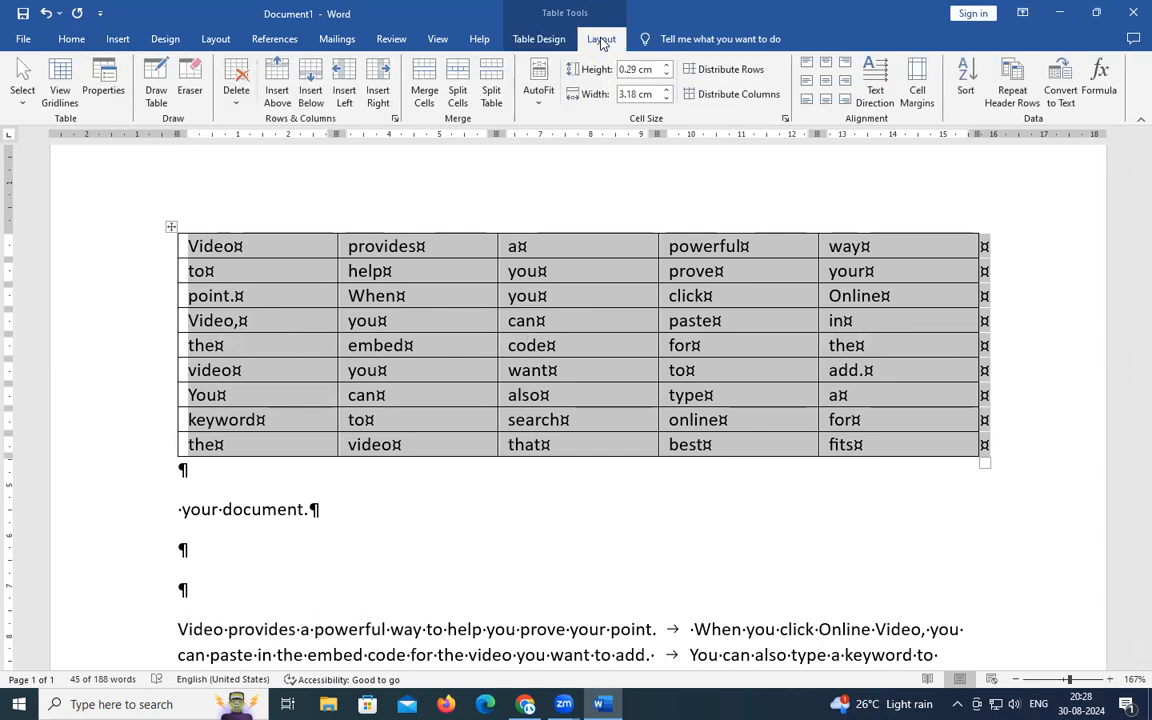
pyautogui.click(538, 95)
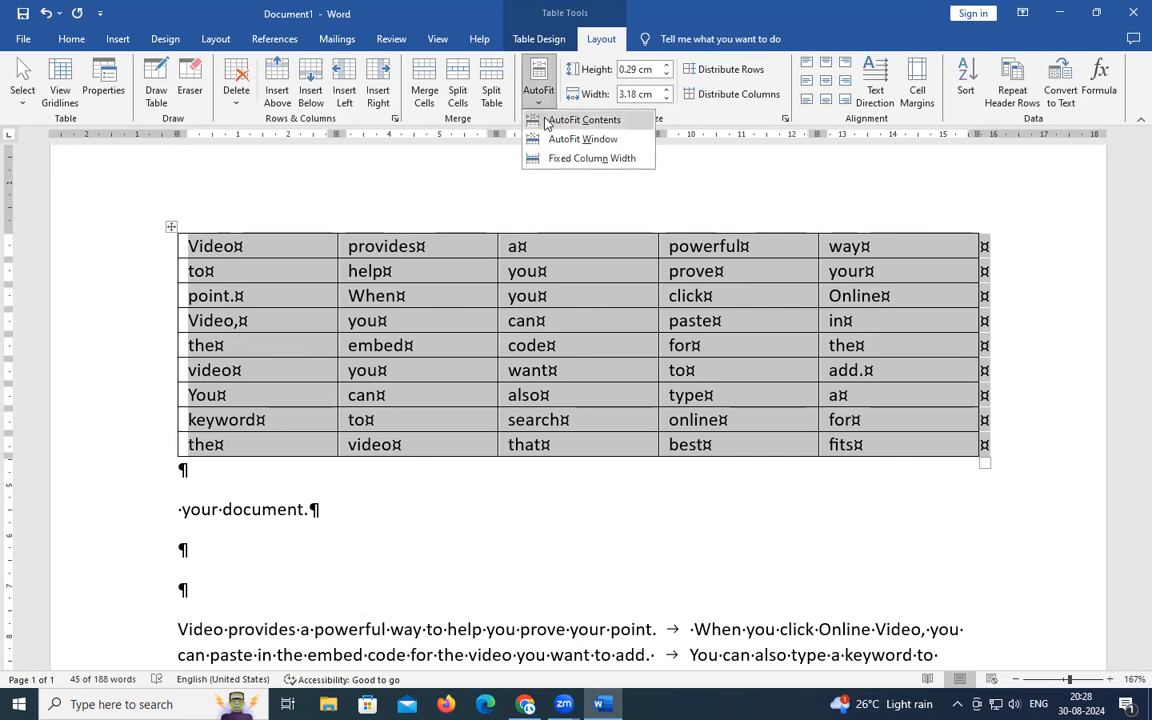
pyautogui.click(578, 121)
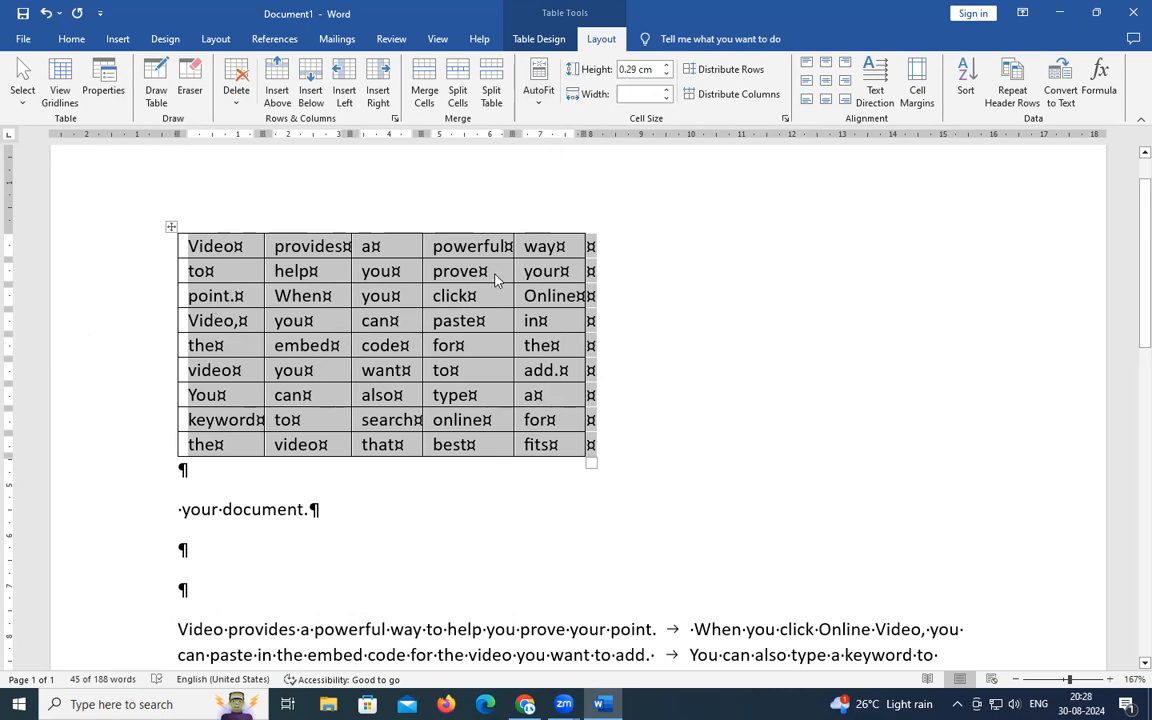
pyautogui.click(539, 95)
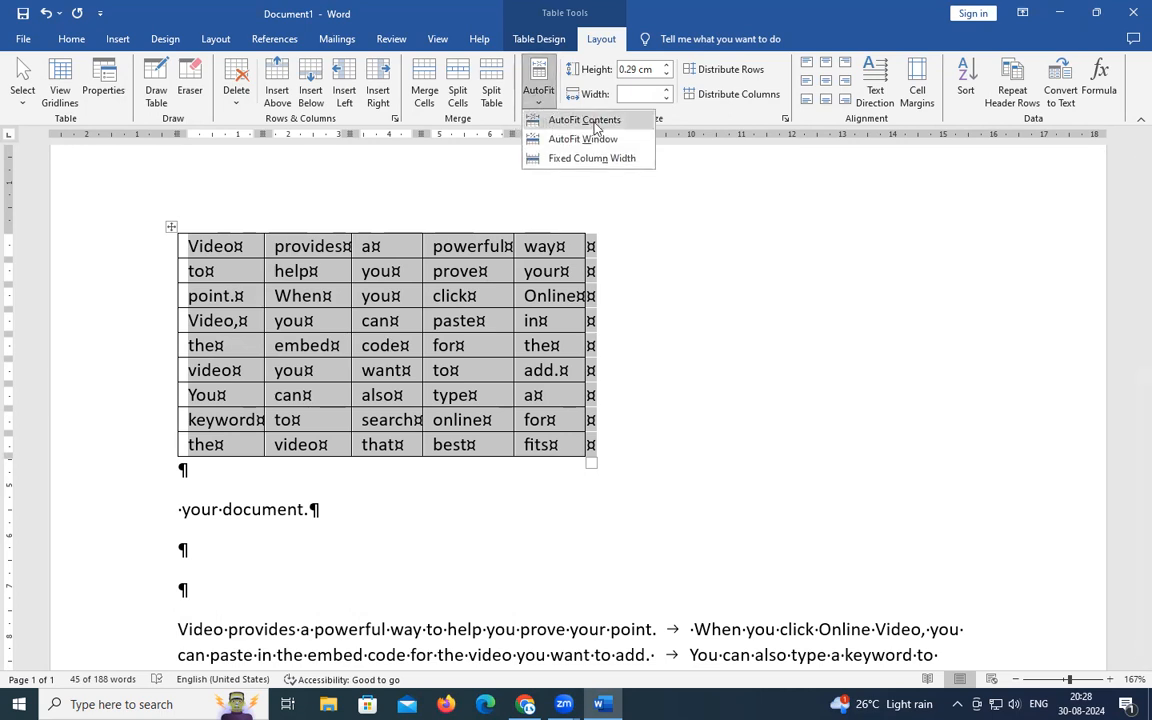
pyautogui.click(465, 275)
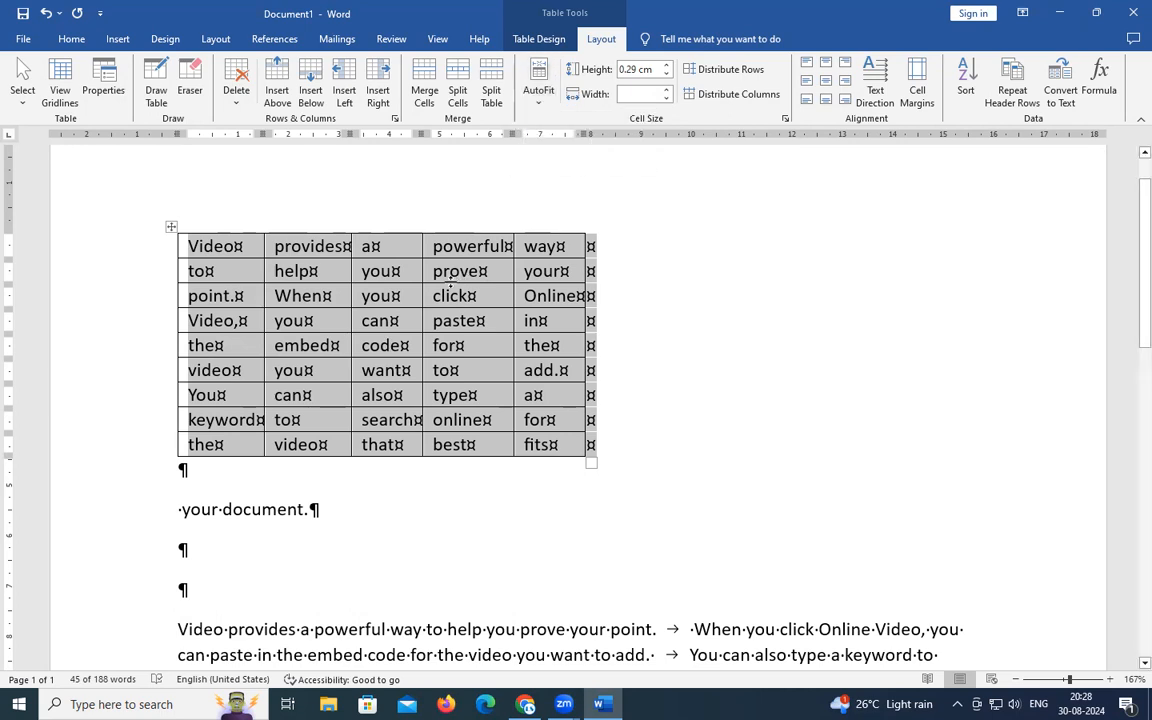
pyautogui.click(465, 267)
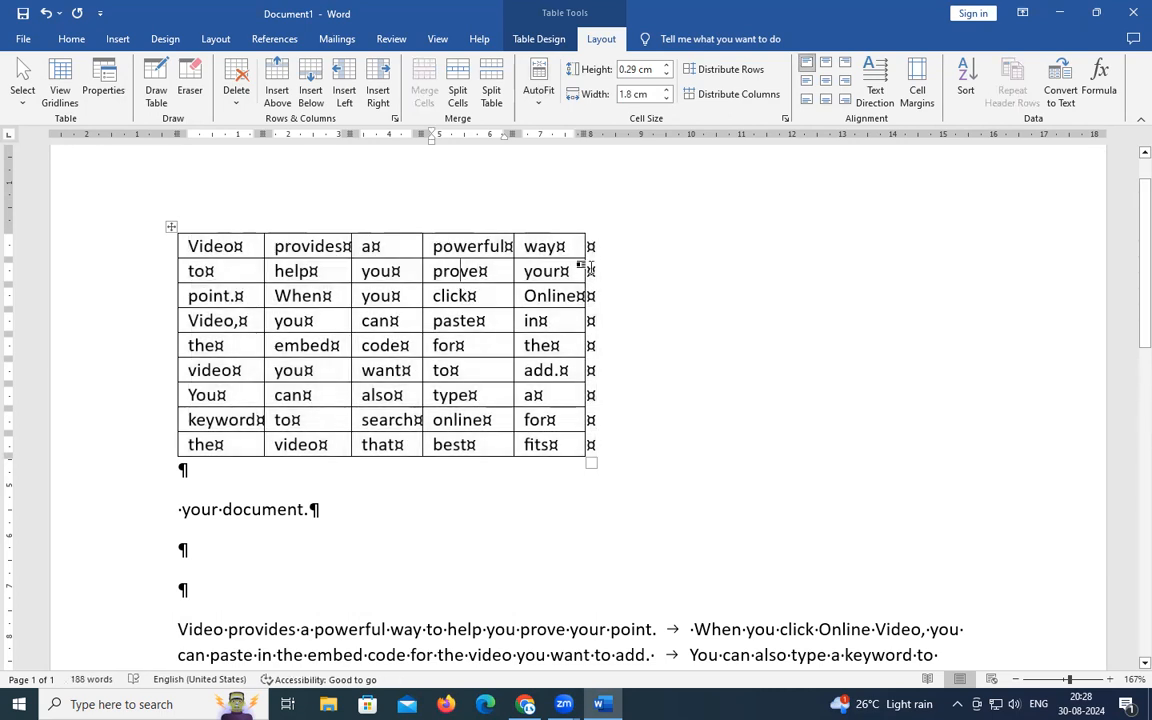
pyautogui.click(385, 292)
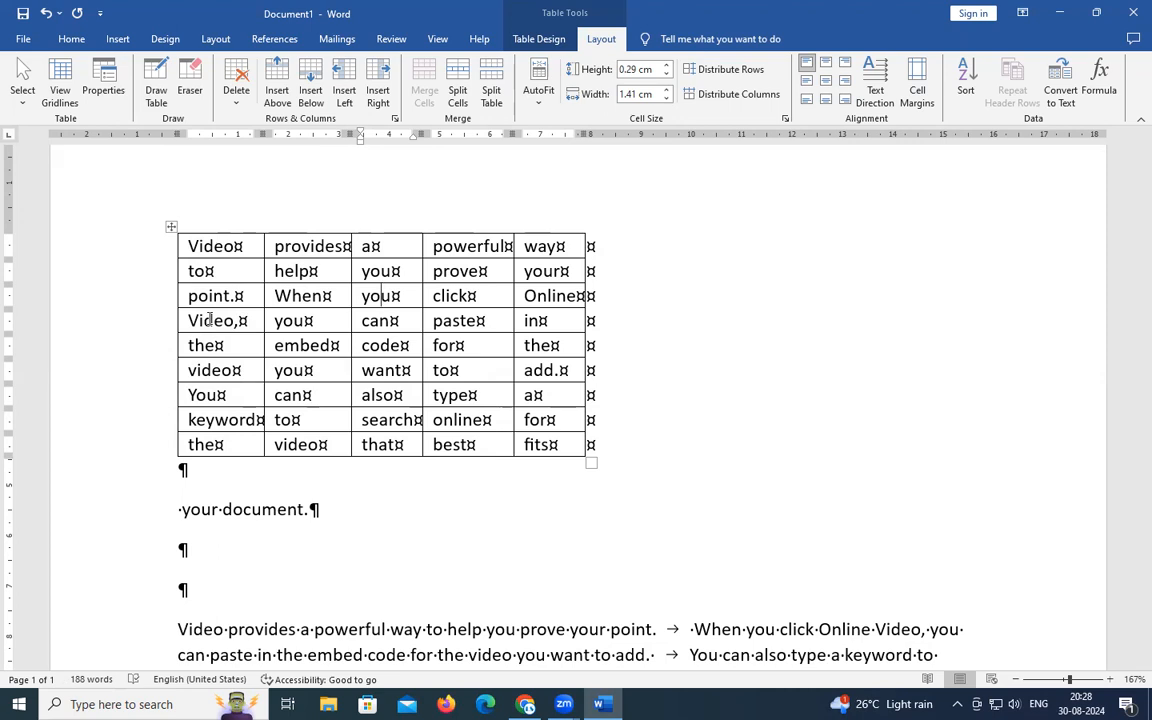
# Center the text of the "you" cell in the third row, and center the whole table horizontally on the page.
pyautogui.hotkey('ctrl', 'e')
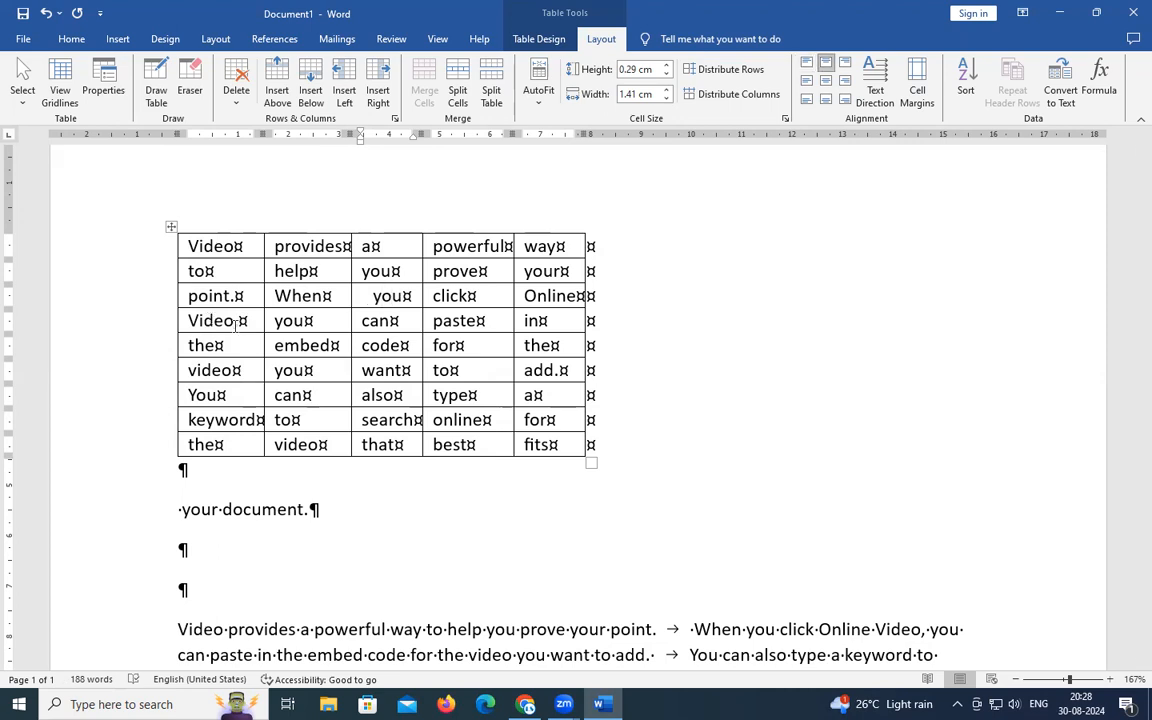
pyautogui.click(171, 227)
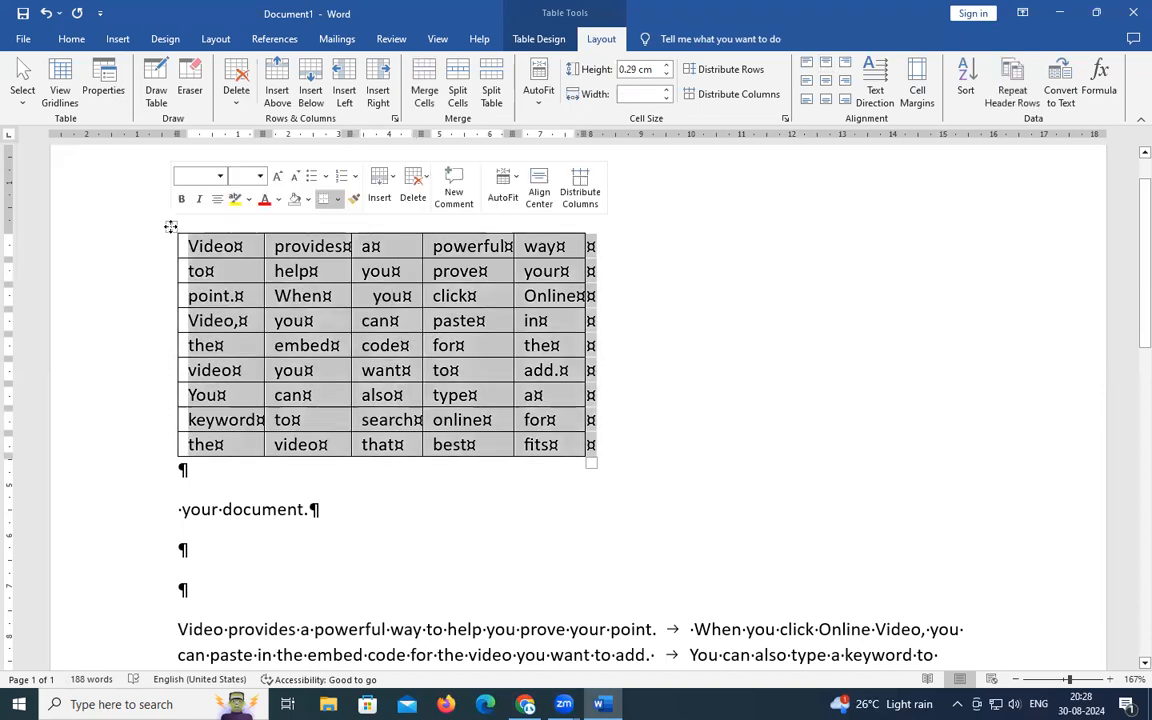
pyautogui.hotkey('ctrl', 'e')
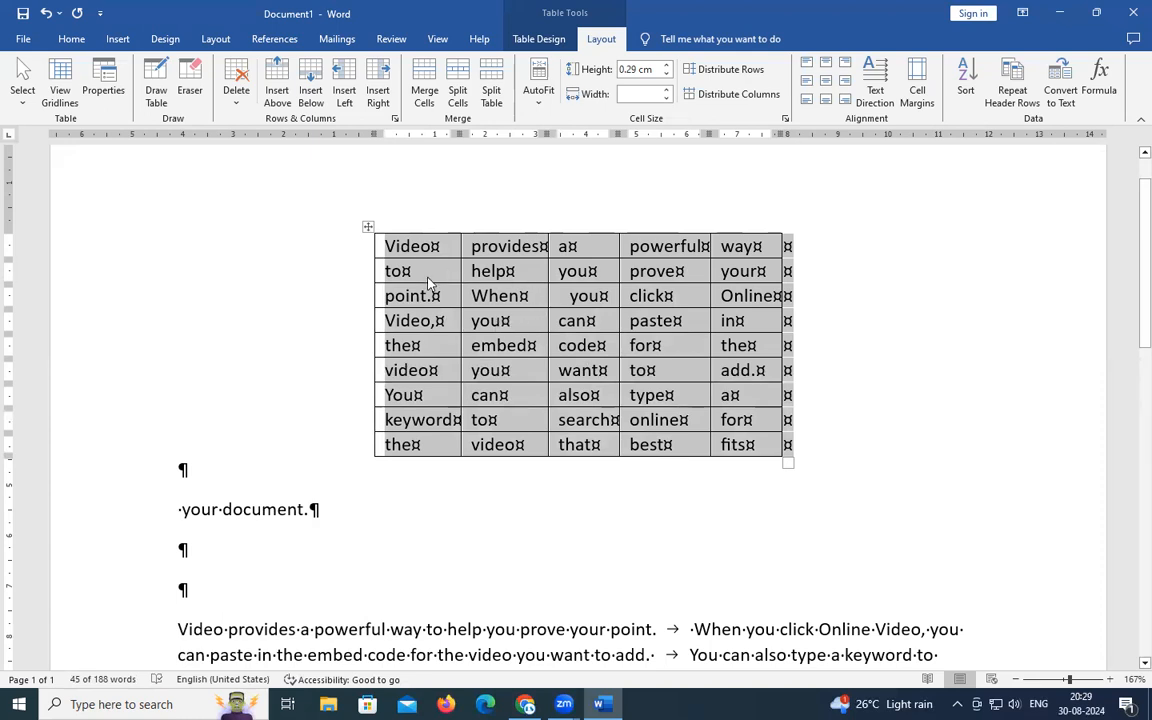
pyautogui.scroll(1, 428, 283)
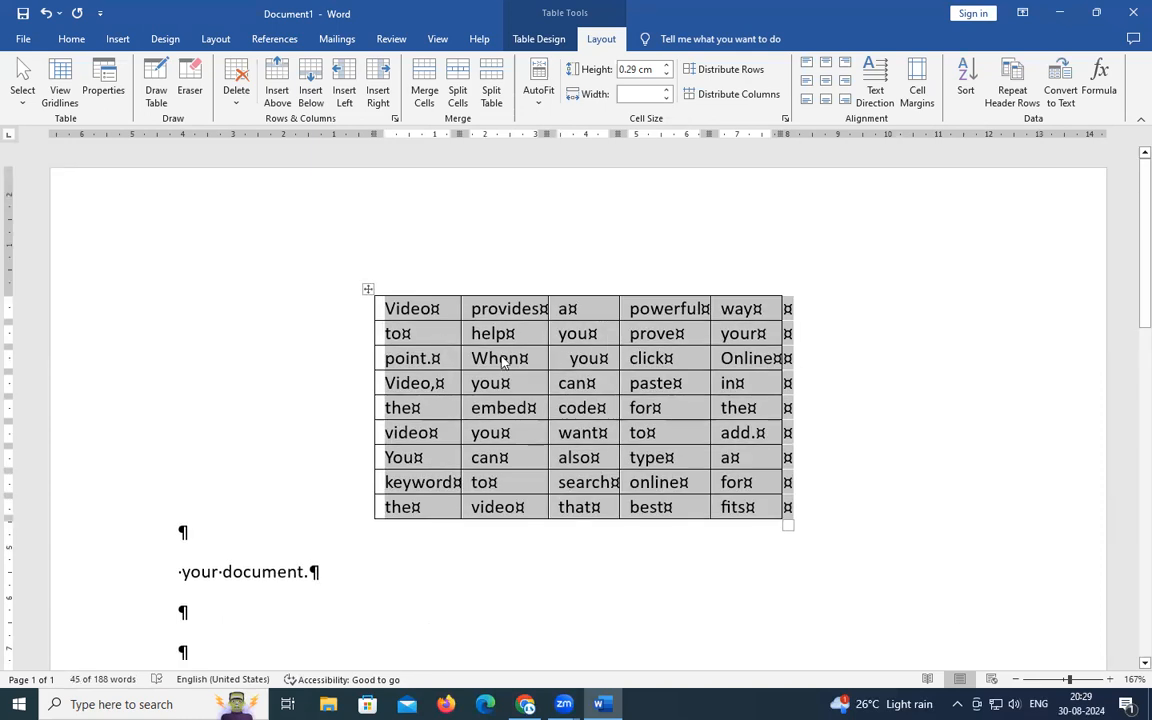
# Try top-right, top-left and center-right alignments on all table cells, settle on Align Center, and deselect the table.
pyautogui.click(827, 81)
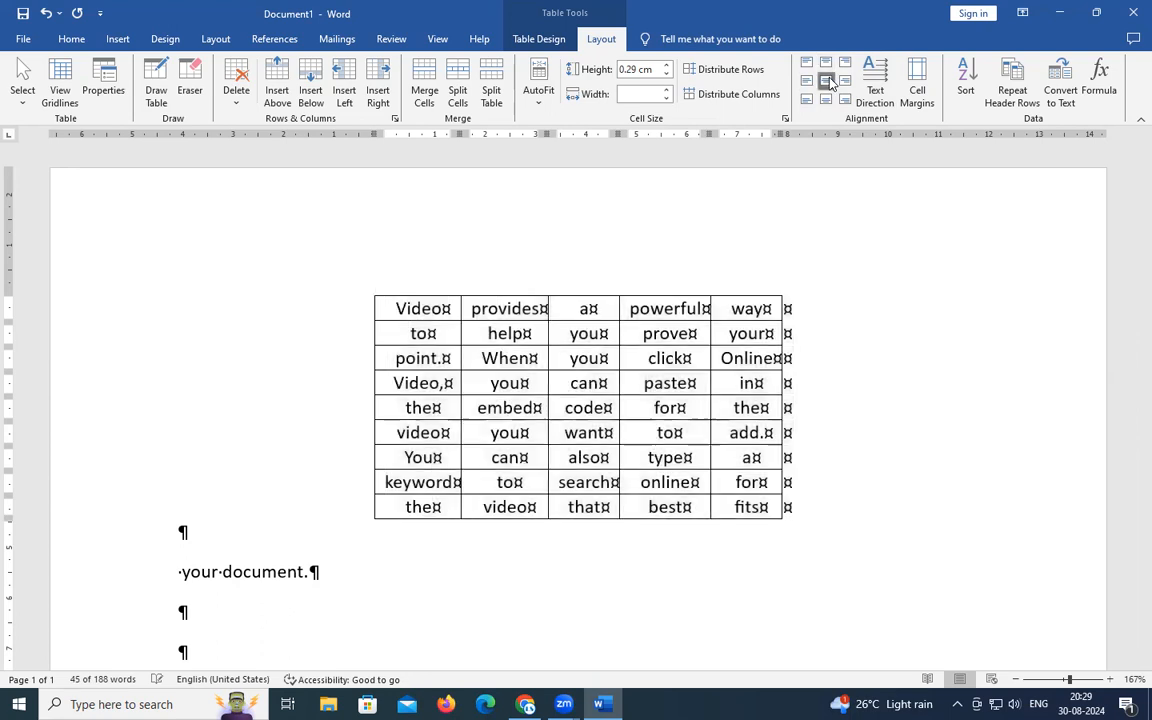
pyautogui.click(846, 66)
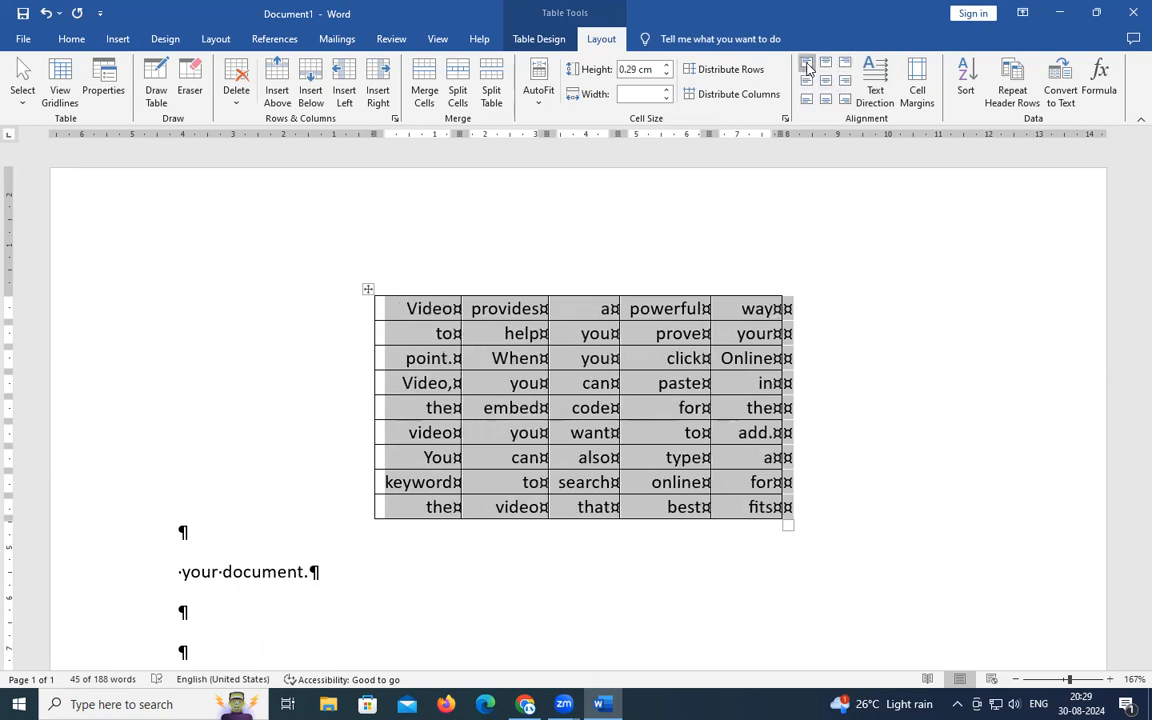
pyautogui.click(808, 66)
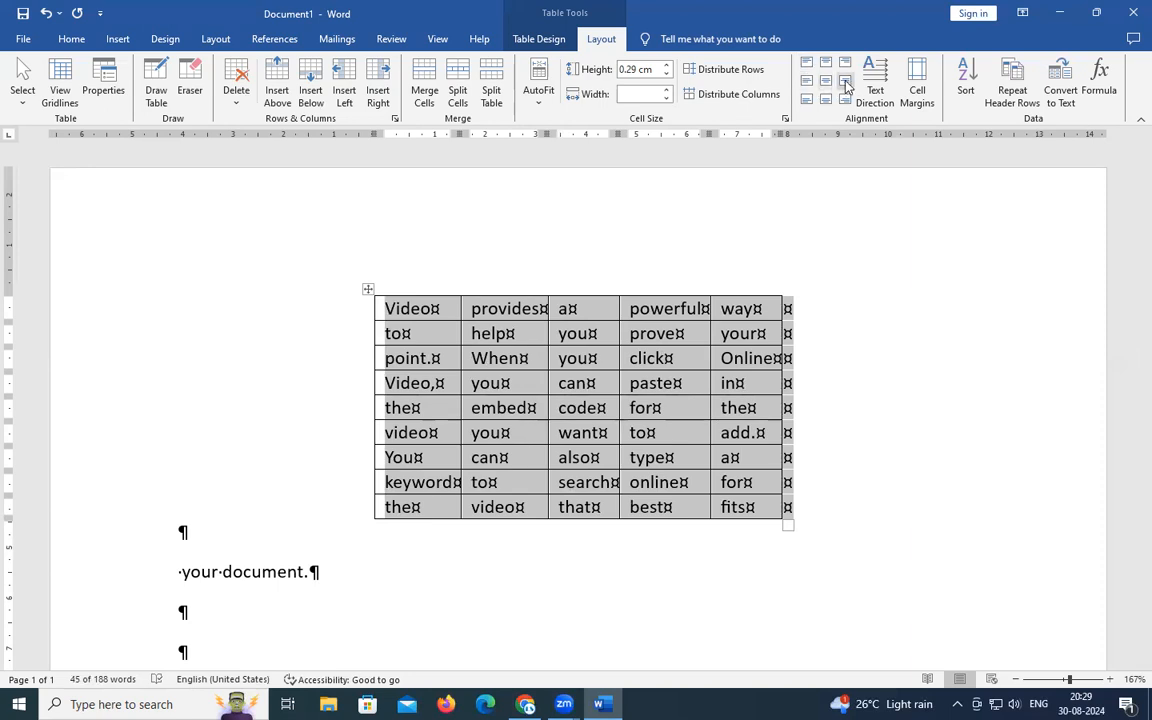
pyautogui.click(846, 83)
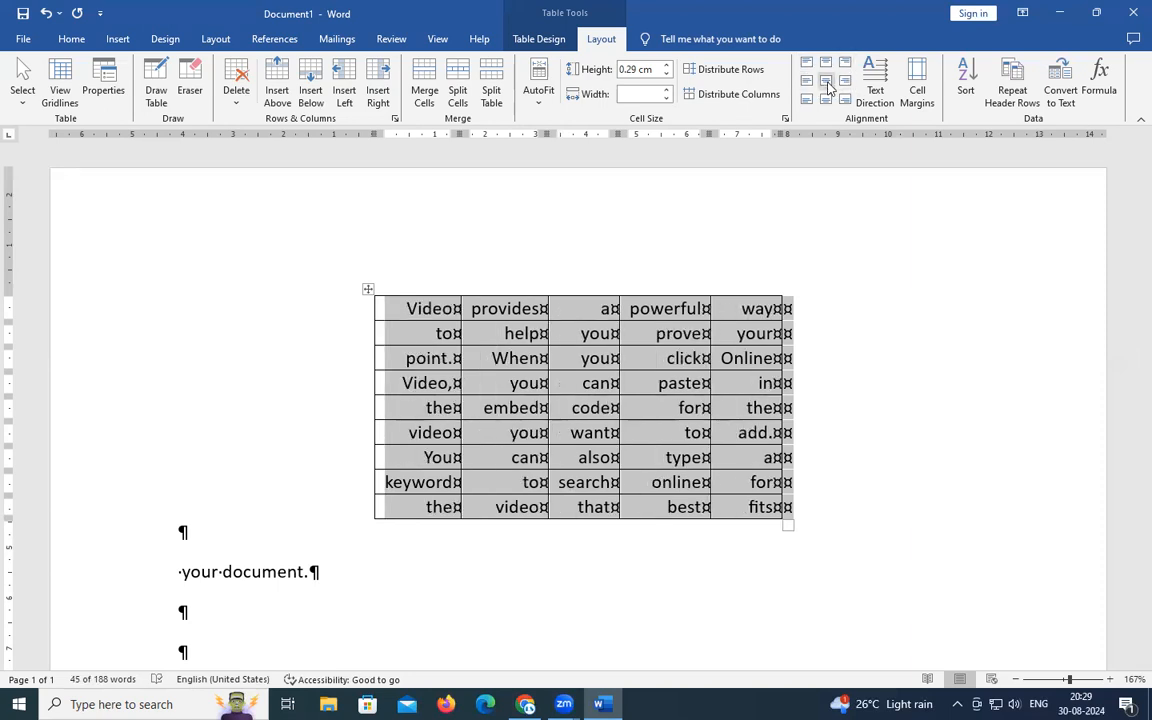
pyautogui.click(826, 82)
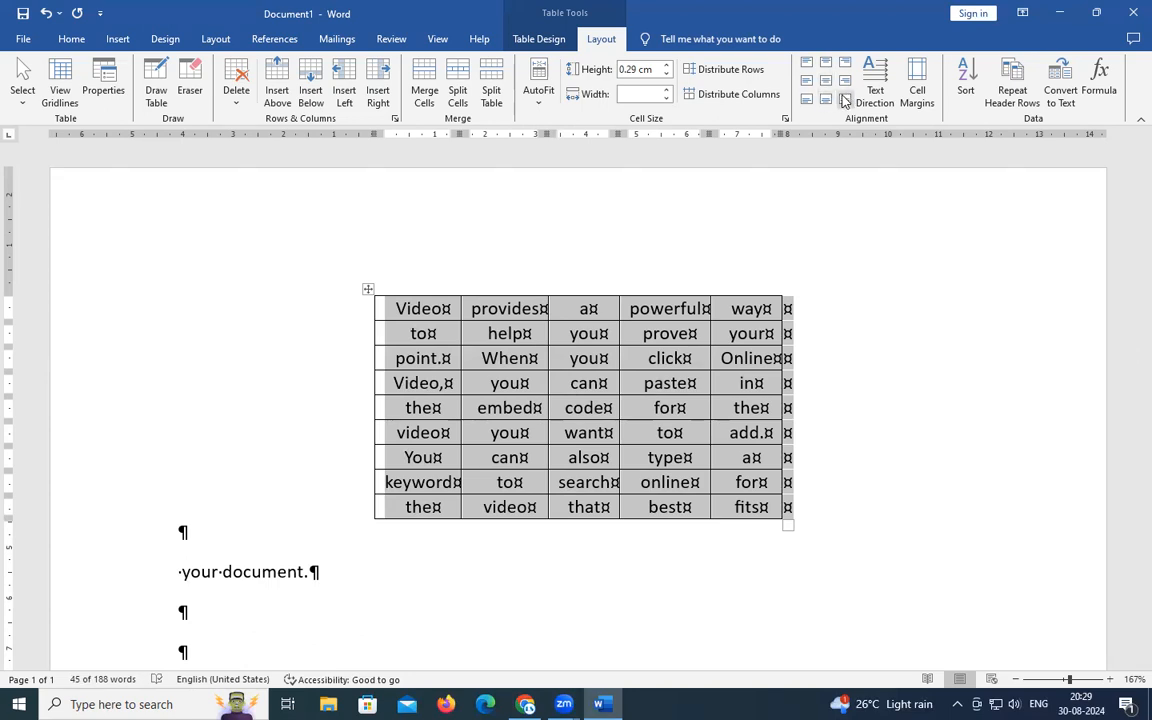
pyautogui.click(600, 397)
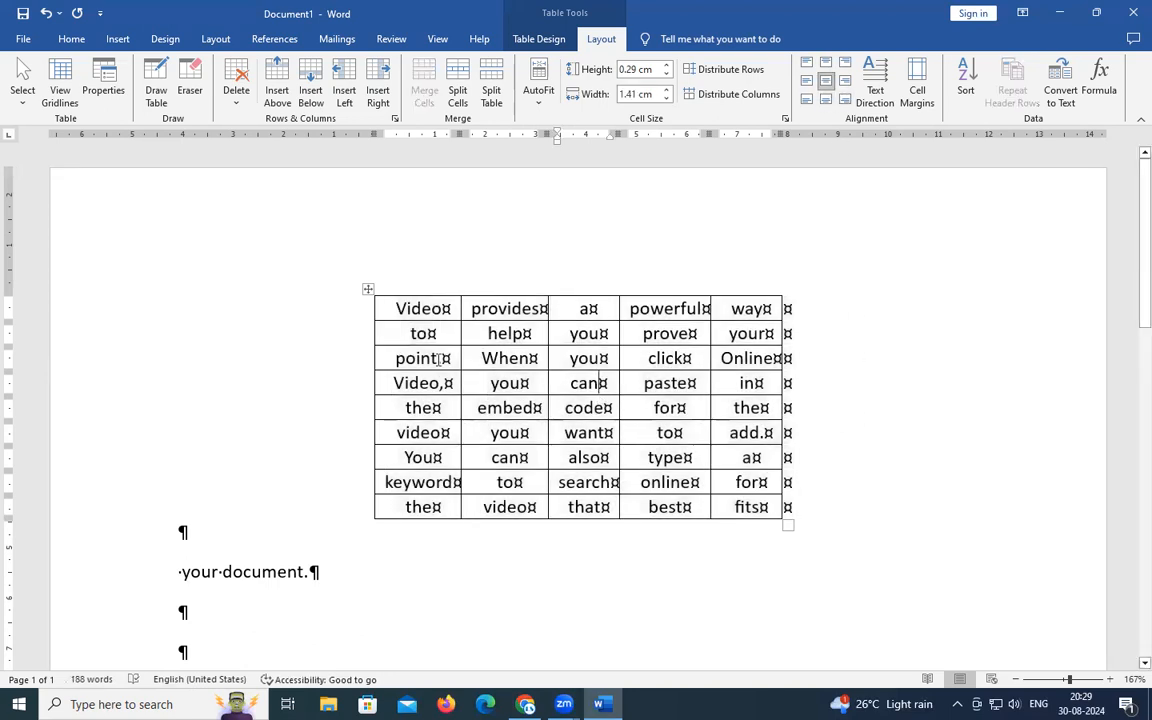
# Enlarge the table by its corner handle until it spans nearly the full page width, about 20.5 cm.
pyautogui.moveTo(790, 523); pyautogui.dragTo(1130, 502)
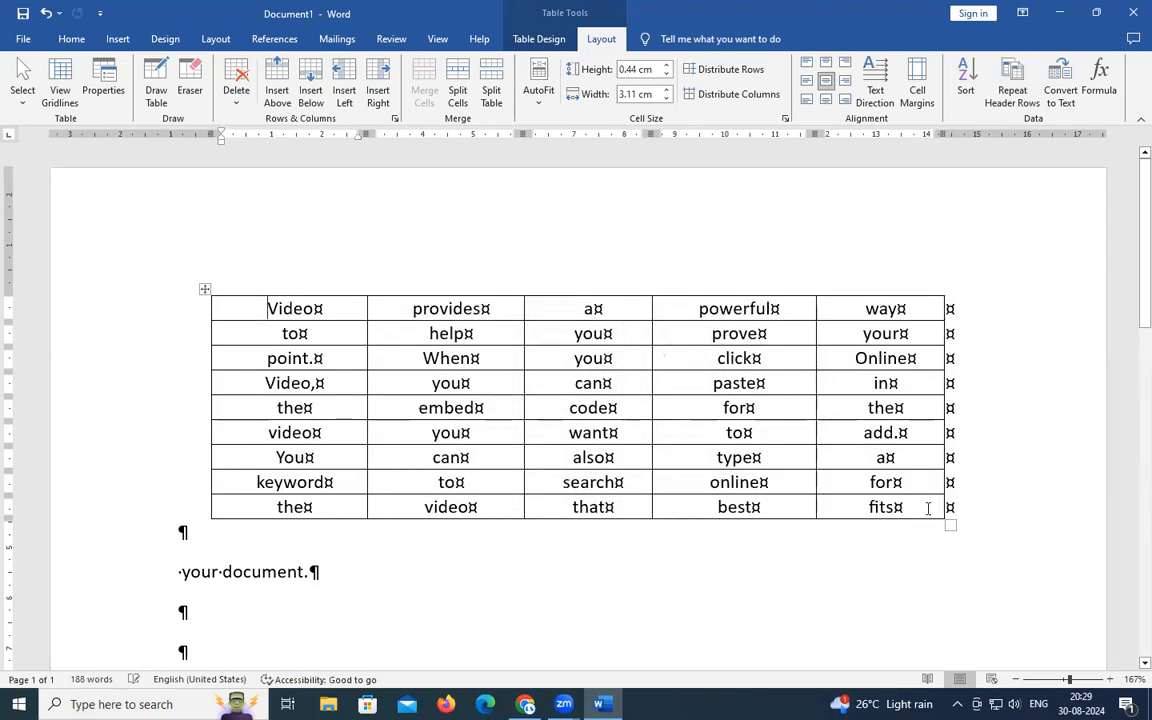
pyautogui.moveTo(951, 525); pyautogui.dragTo(1136, 509)
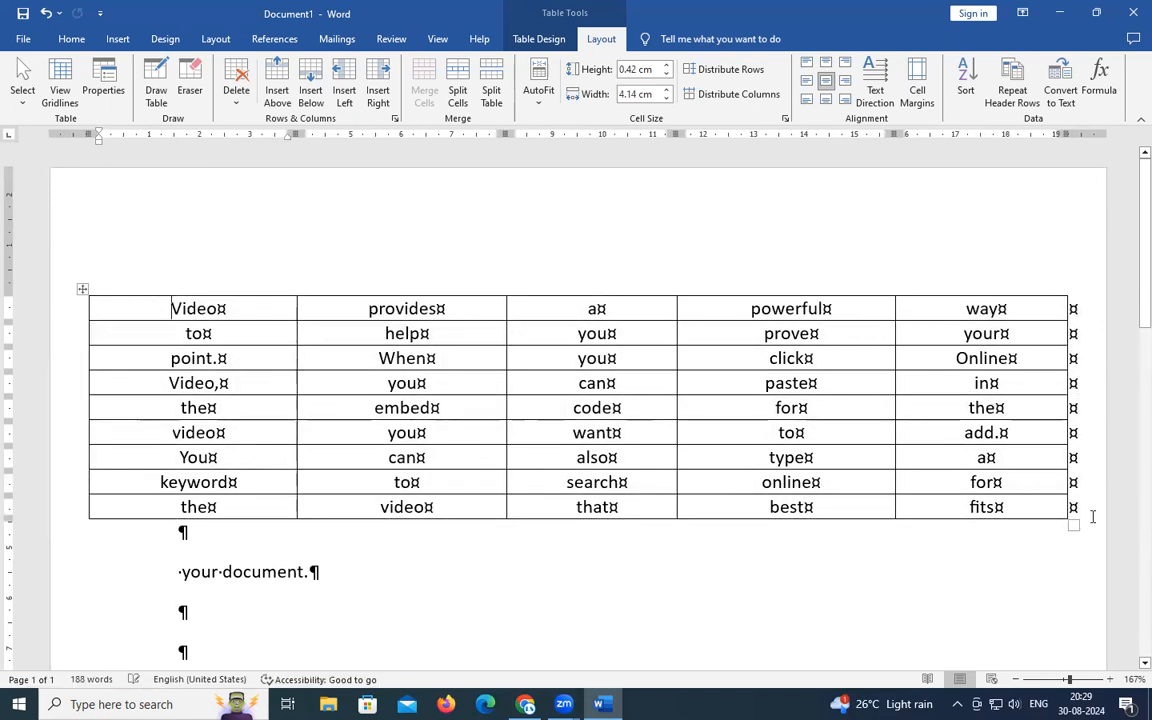
pyautogui.moveTo(1072, 525); pyautogui.dragTo(1108, 529)
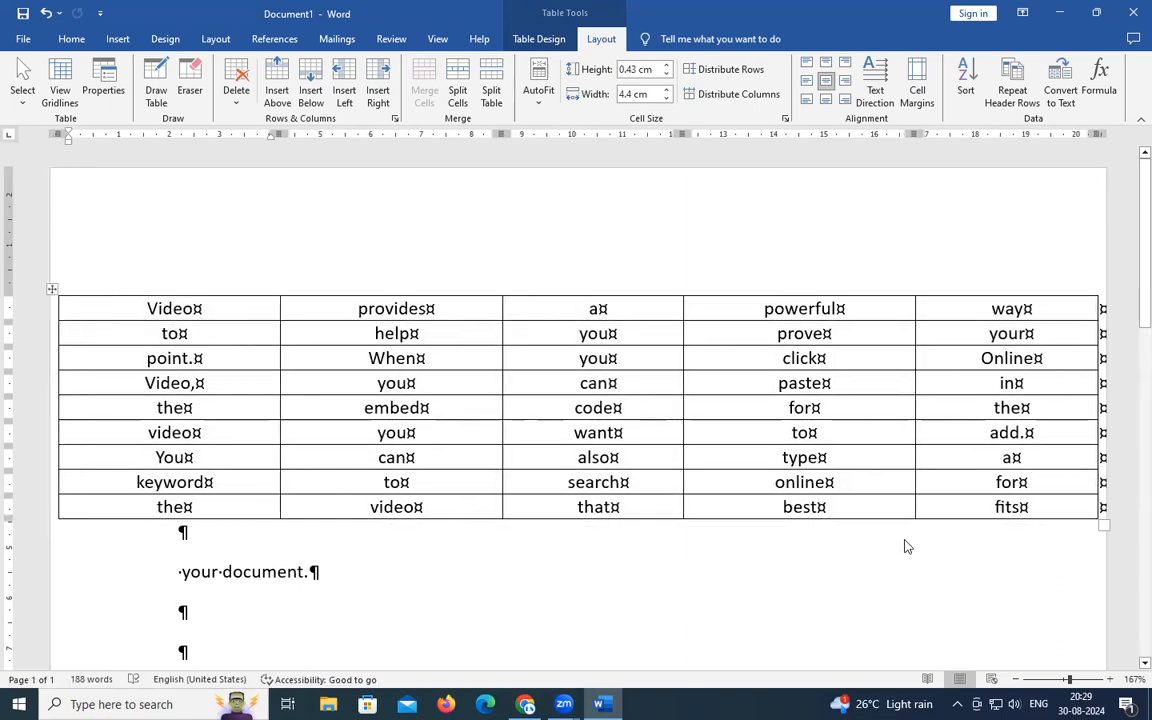
# Stretch the table to the page edges and adjust its overall height by its corner handle, making the rows slightly taller.
pyautogui.keyDown('ctrl'); pyautogui.scroll(-8, 905, 539); pyautogui.keyUp('ctrl')
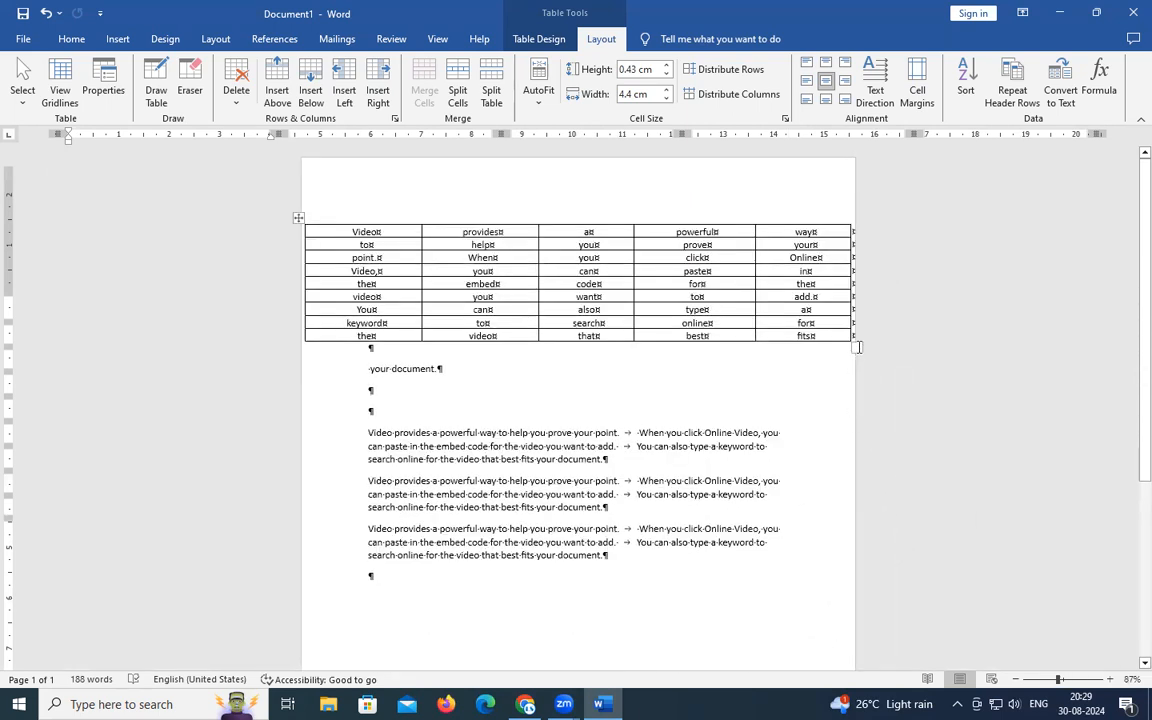
pyautogui.click(825, 365)
pyautogui.moveTo(857, 346); pyautogui.dragTo(1003, 347)
pyautogui.moveTo(859, 348); pyautogui.dragTo(928, 355)
pyautogui.moveTo(859, 351); pyautogui.dragTo(1000, 355)
pyautogui.moveTo(864, 357); pyautogui.dragTo(931, 365)
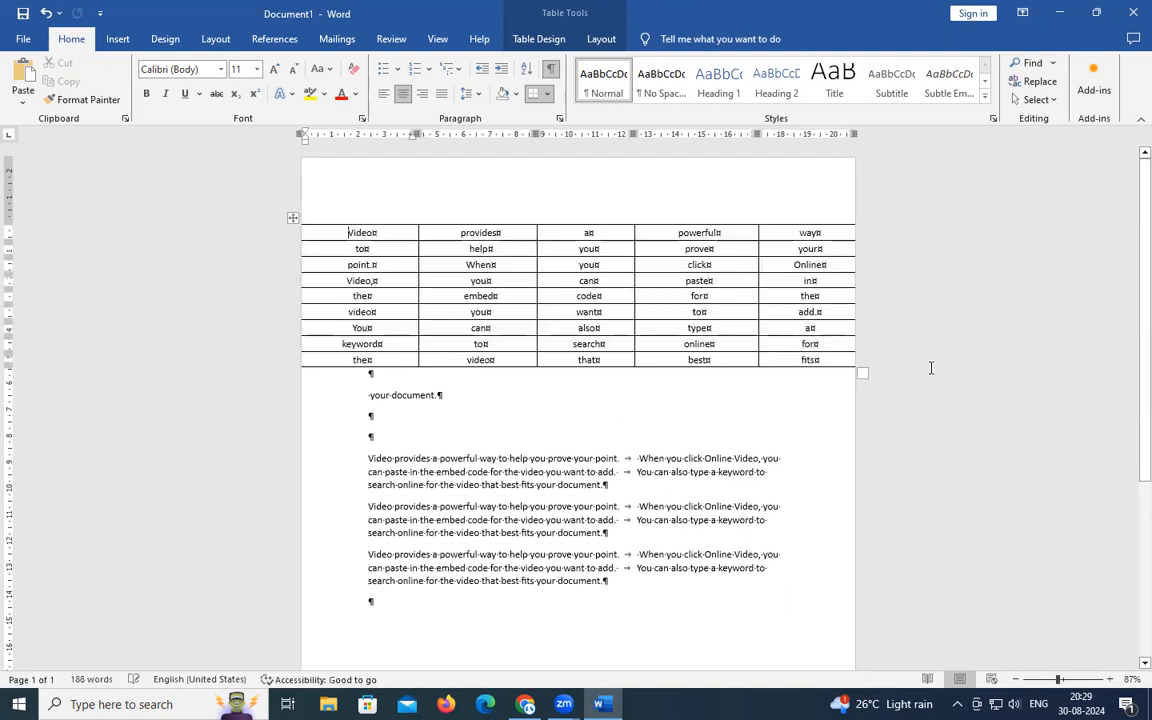
pyautogui.moveTo(861, 375); pyautogui.dragTo(1039, 353)
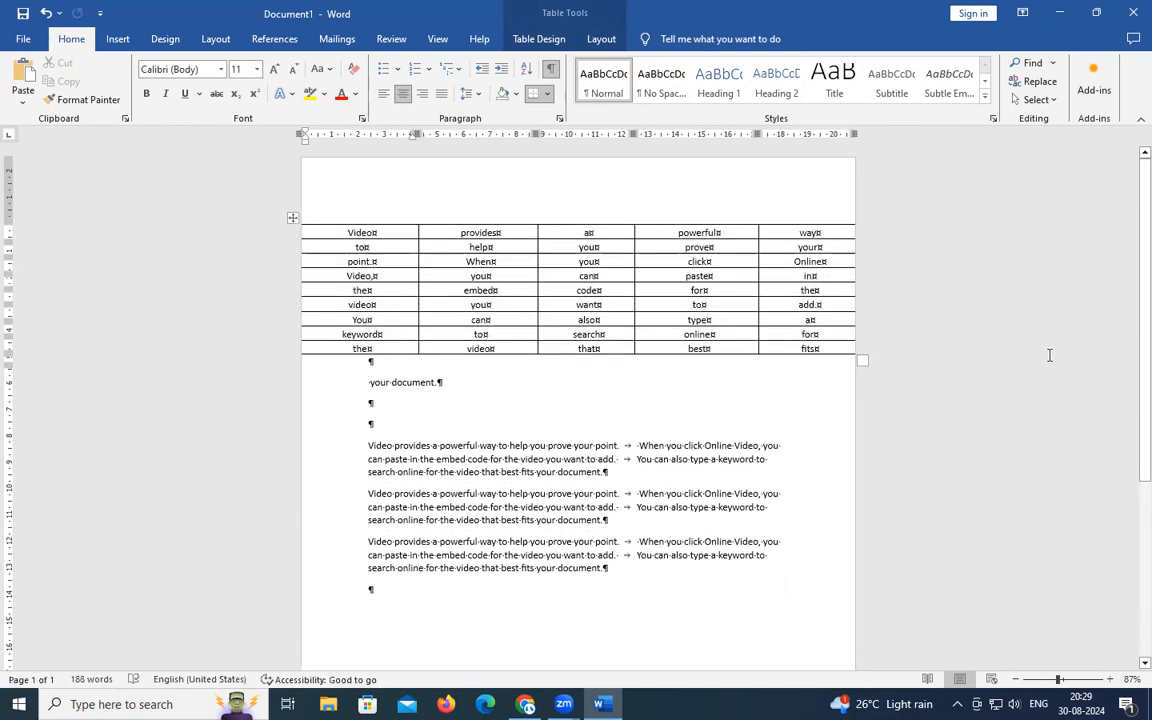
pyautogui.moveTo(859, 357); pyautogui.dragTo(1080, 393)
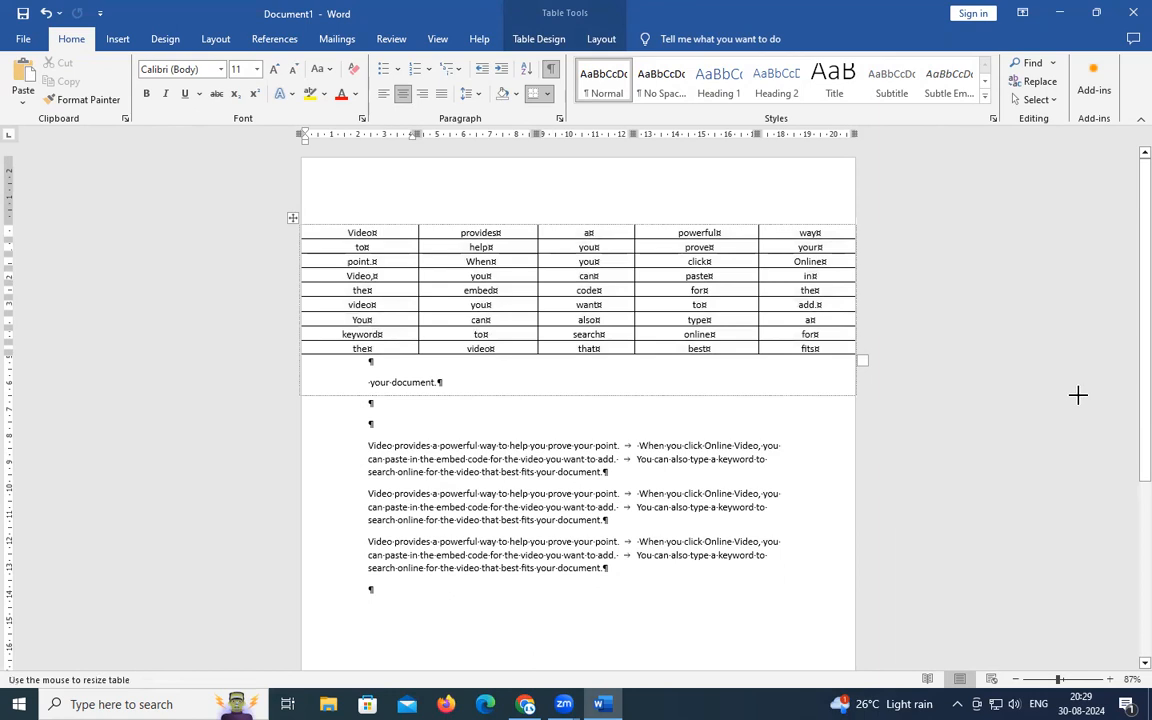
pyautogui.moveTo(862, 399); pyautogui.dragTo(990, 355)
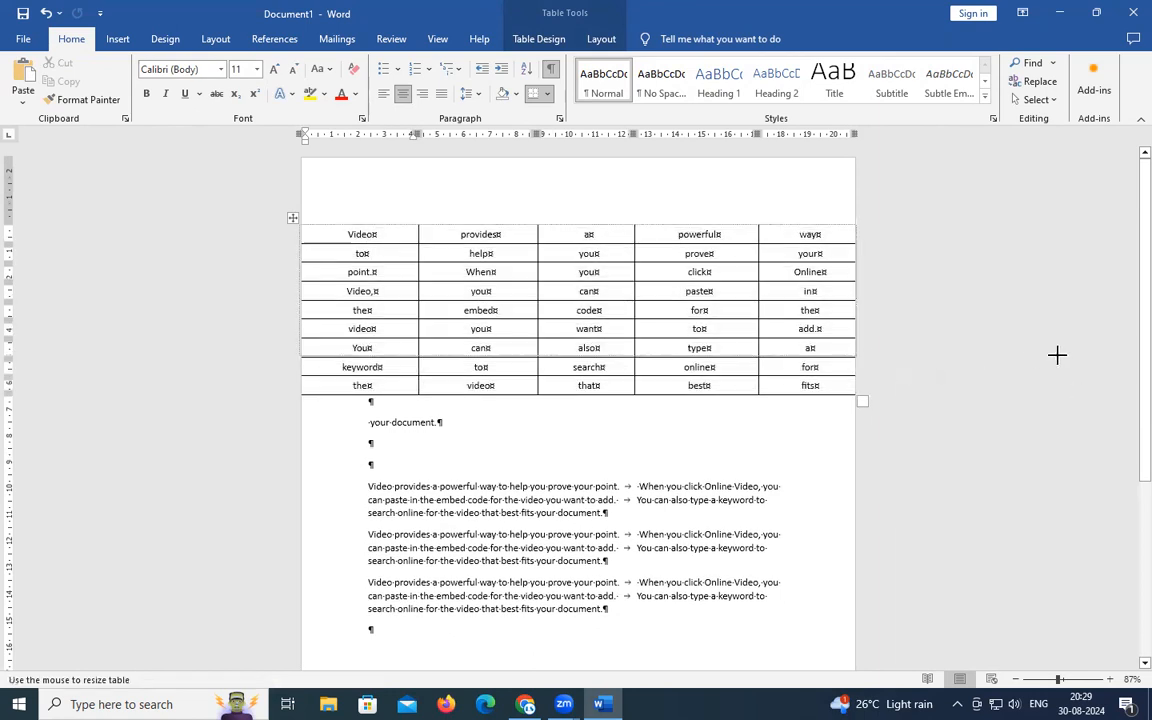
pyautogui.moveTo(864, 360); pyautogui.dragTo(1022, 365)
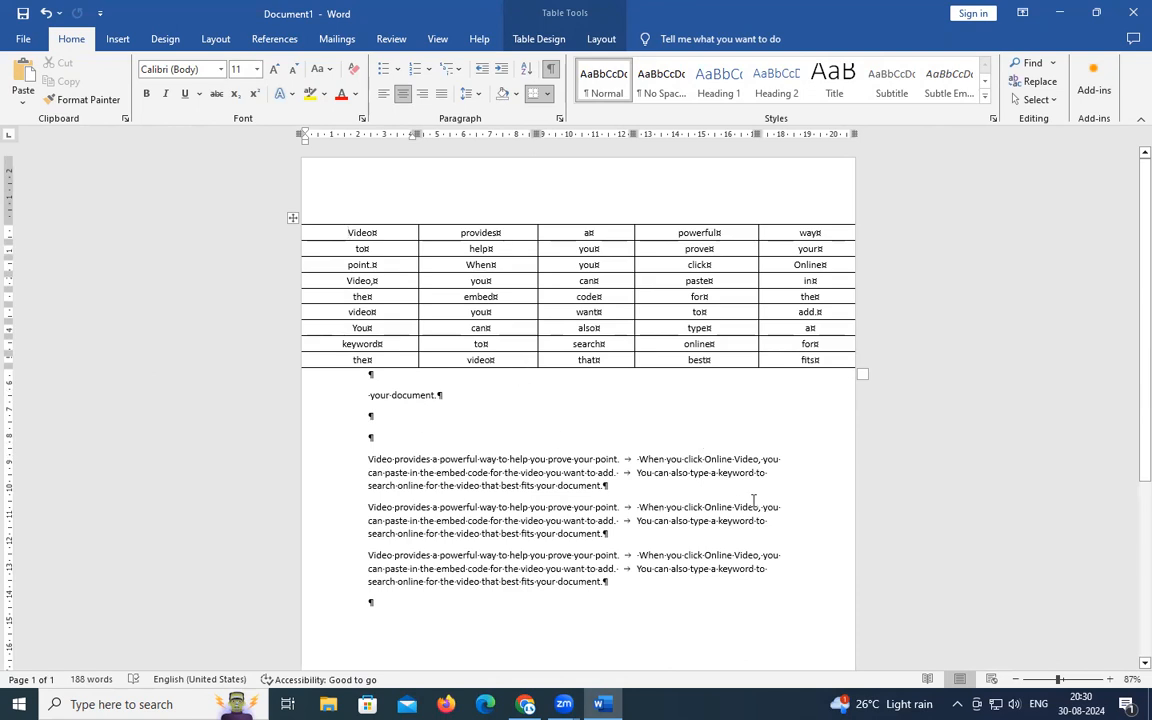
pyautogui.click(803, 413)
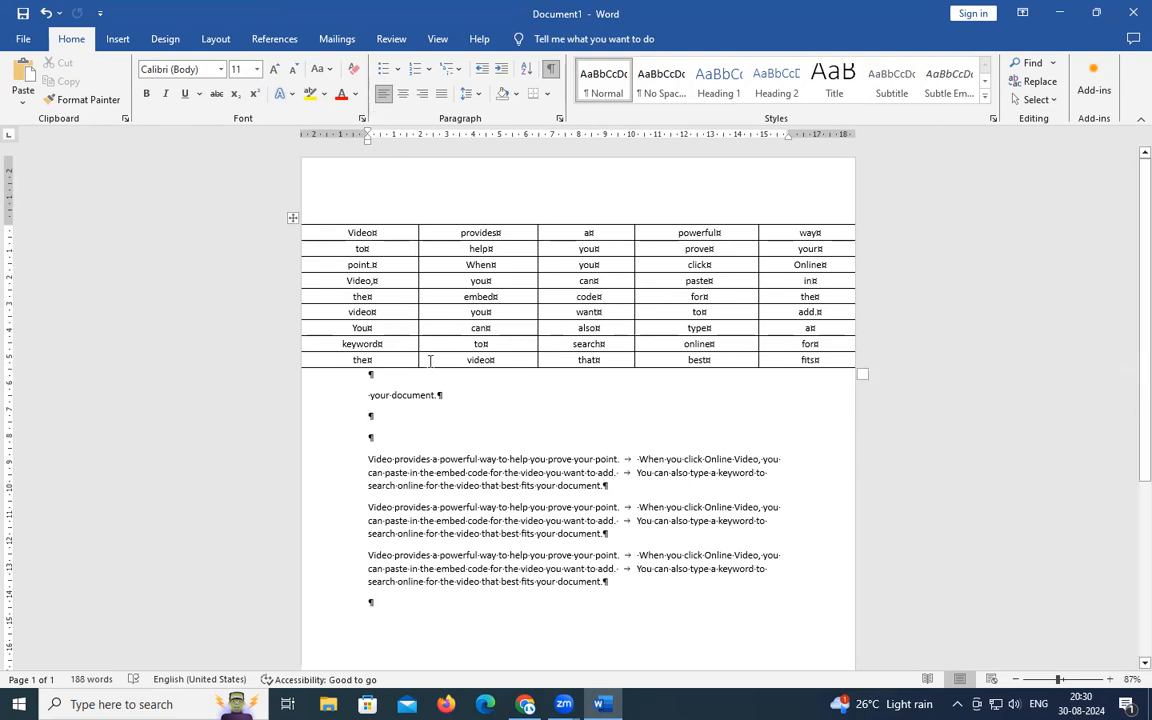
# Set the document zoom to 100% and to page width, and place the cursor after "your document.".
pyautogui.scroll(-6, 430, 361)
pyautogui.scroll(5, 430, 361)
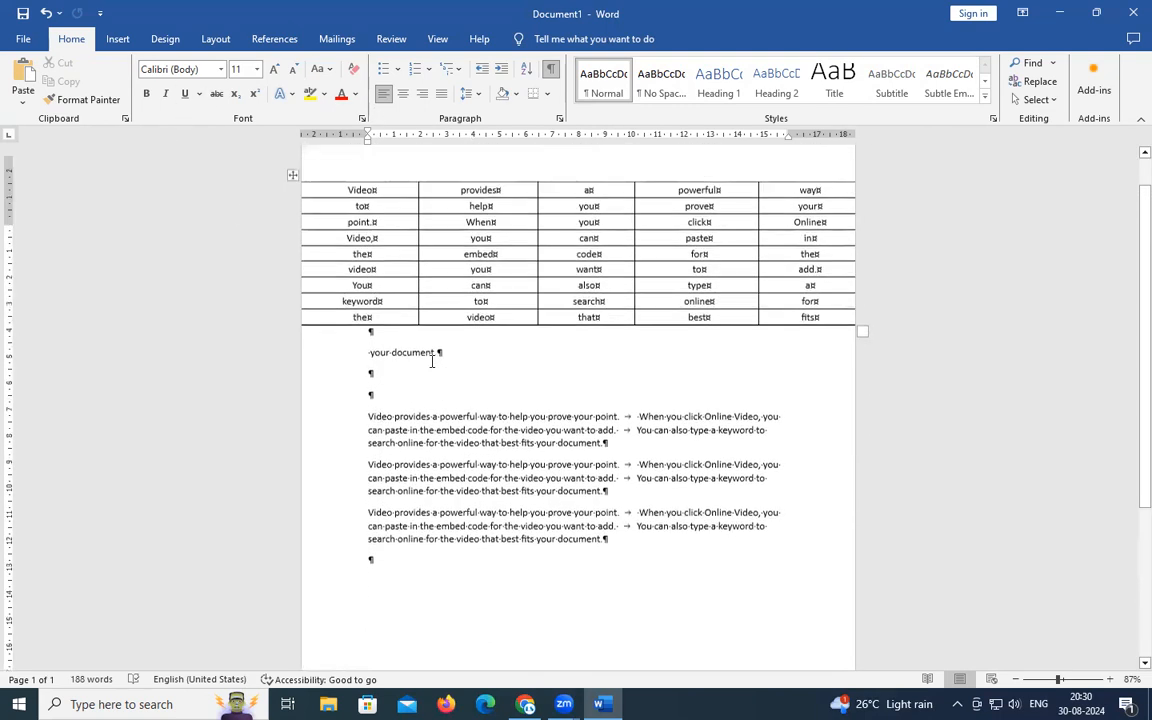
pyautogui.scroll(1, 432, 362)
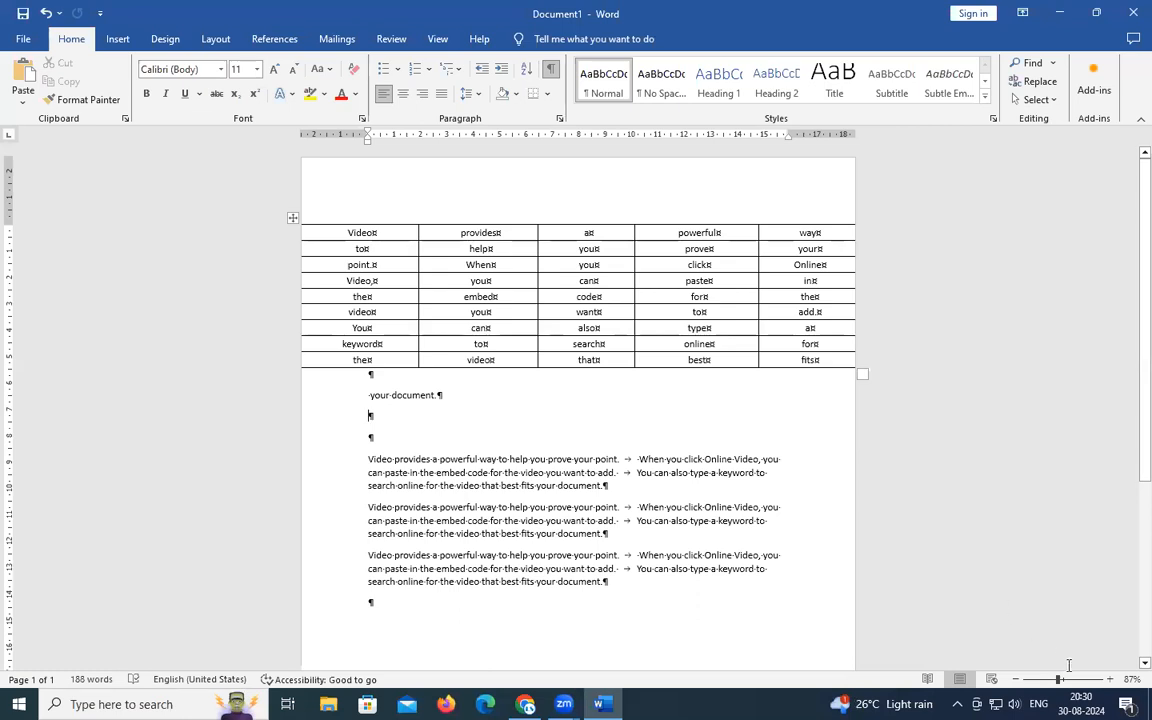
pyautogui.click(1110, 680)
pyautogui.click(1110, 680)
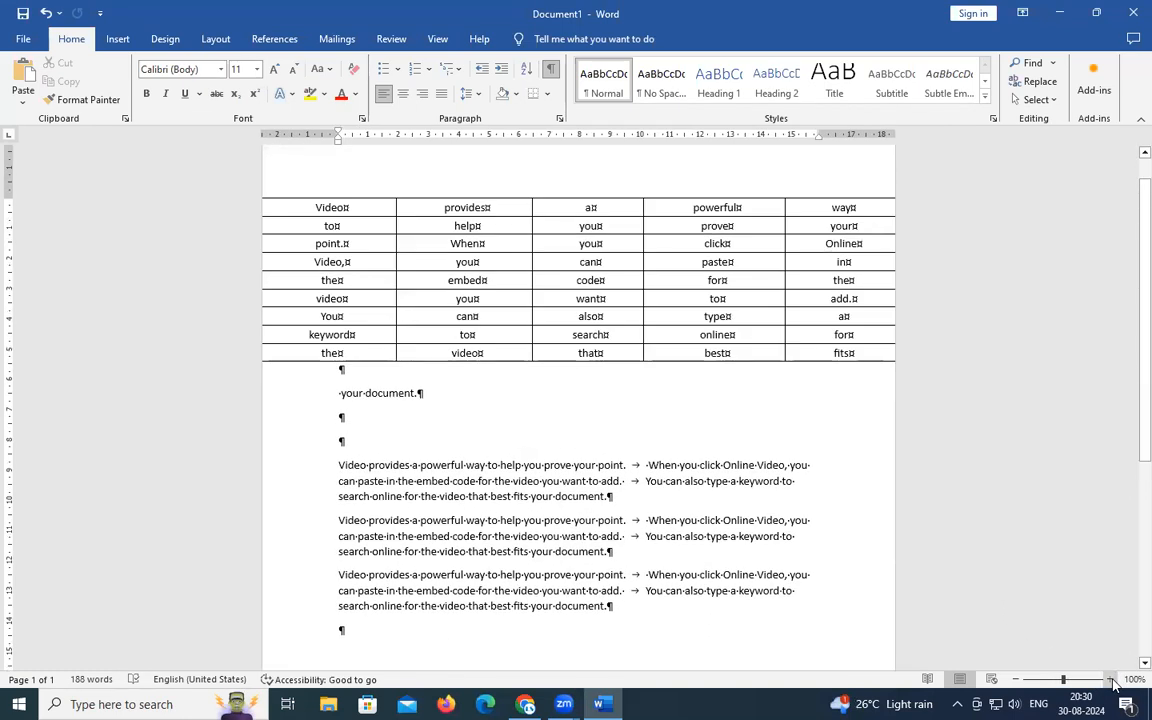
pyautogui.click(437, 40)
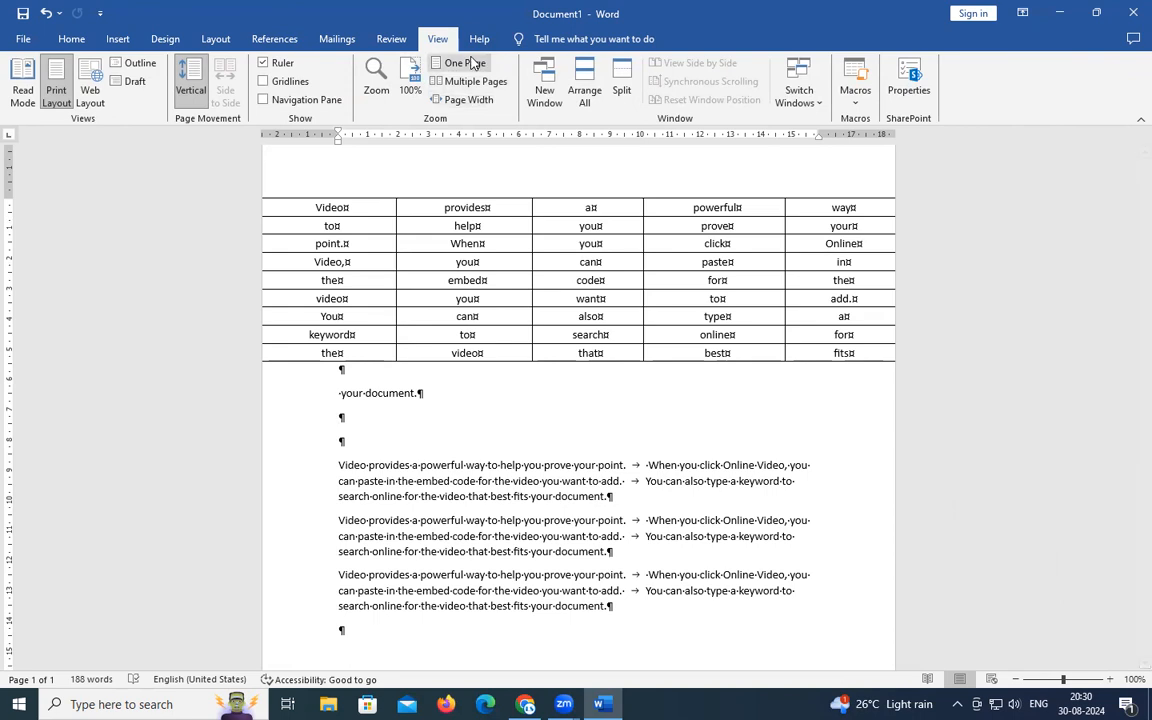
pyautogui.click(470, 100)
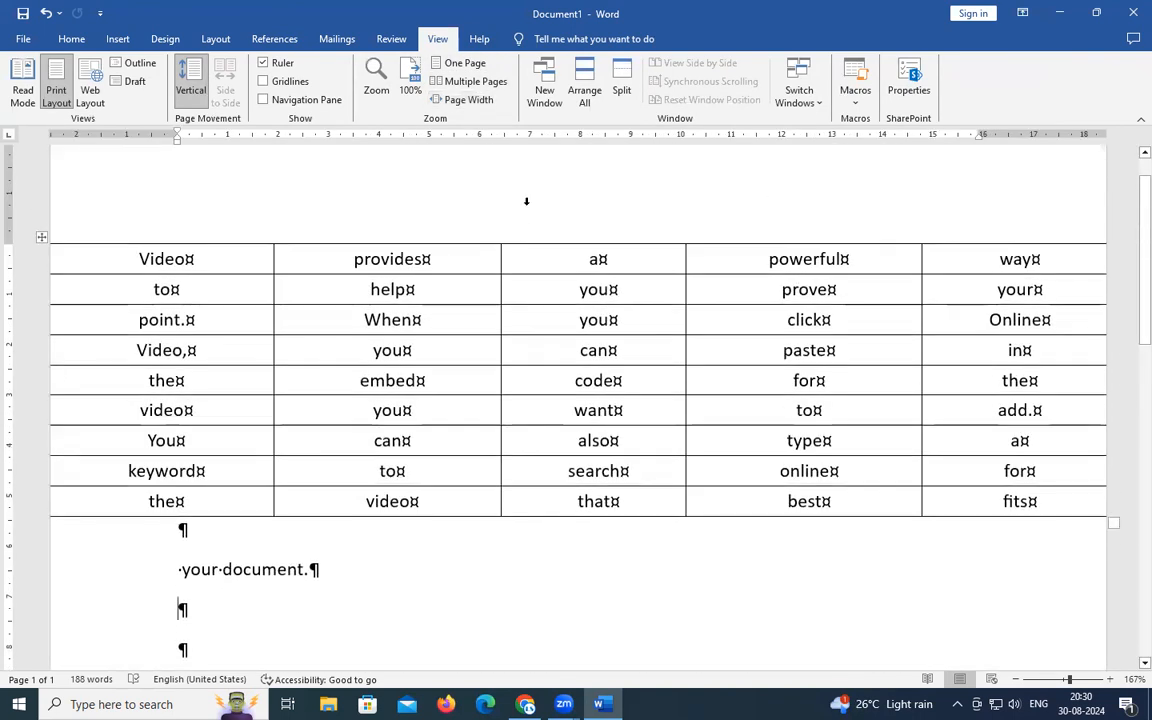
pyautogui.click(526, 201)
pyautogui.click(399, 193)
pyautogui.click(457, 563)
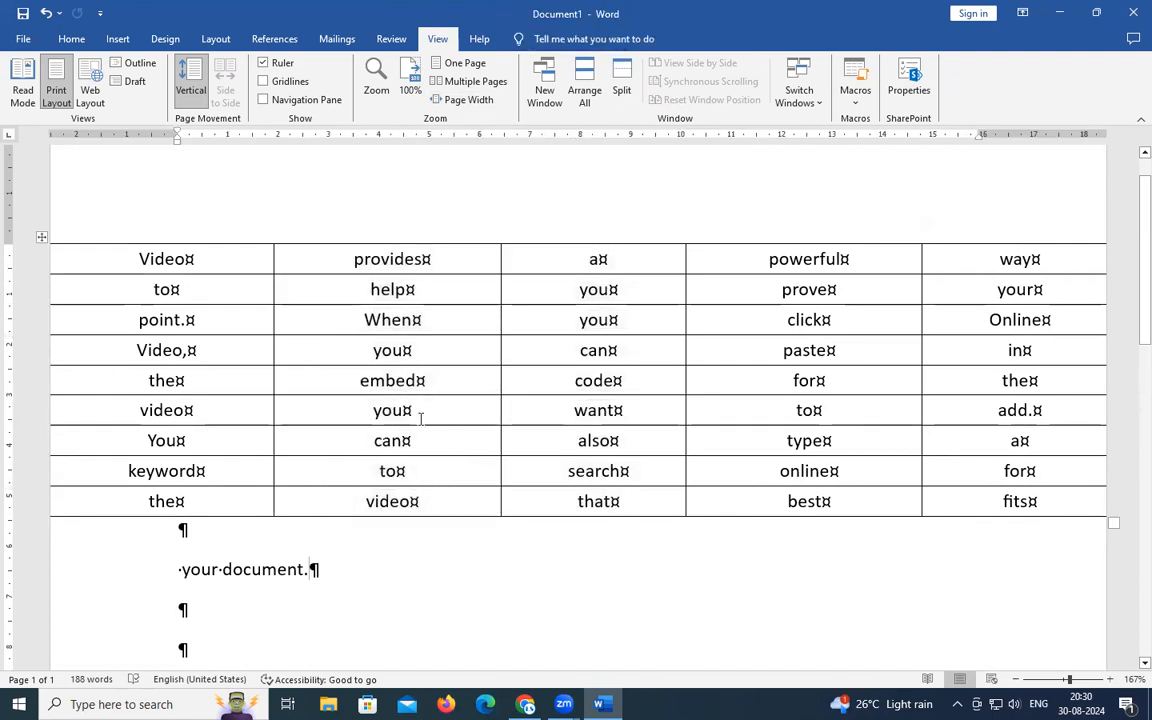
# Select the whole table and examine at several zoom levels how it sits against the page edges.
pyautogui.click(41, 237)
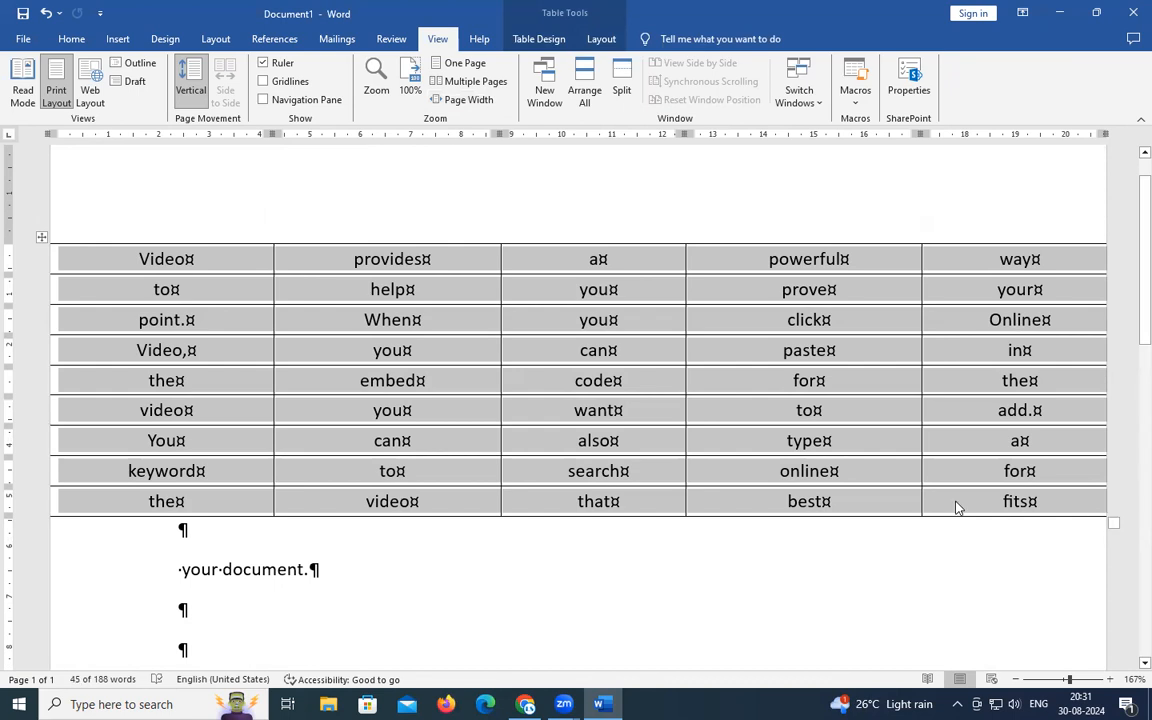
pyautogui.scroll(-7, 955, 508)
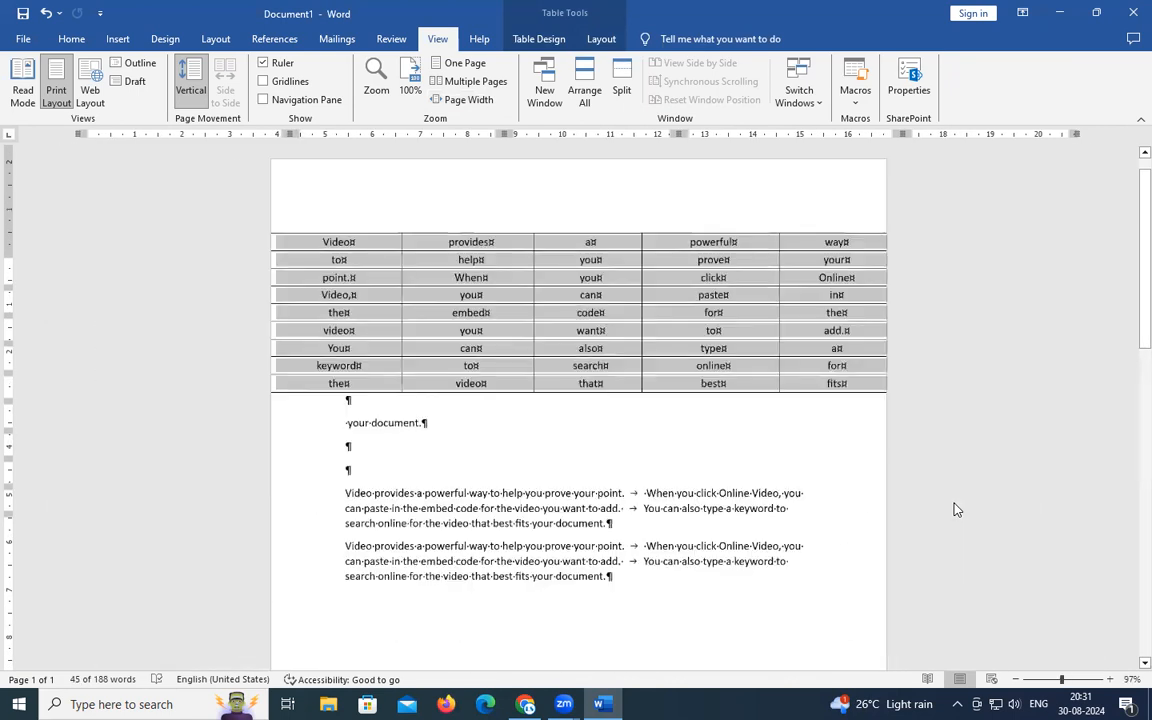
pyautogui.scroll(-4, 856, 488)
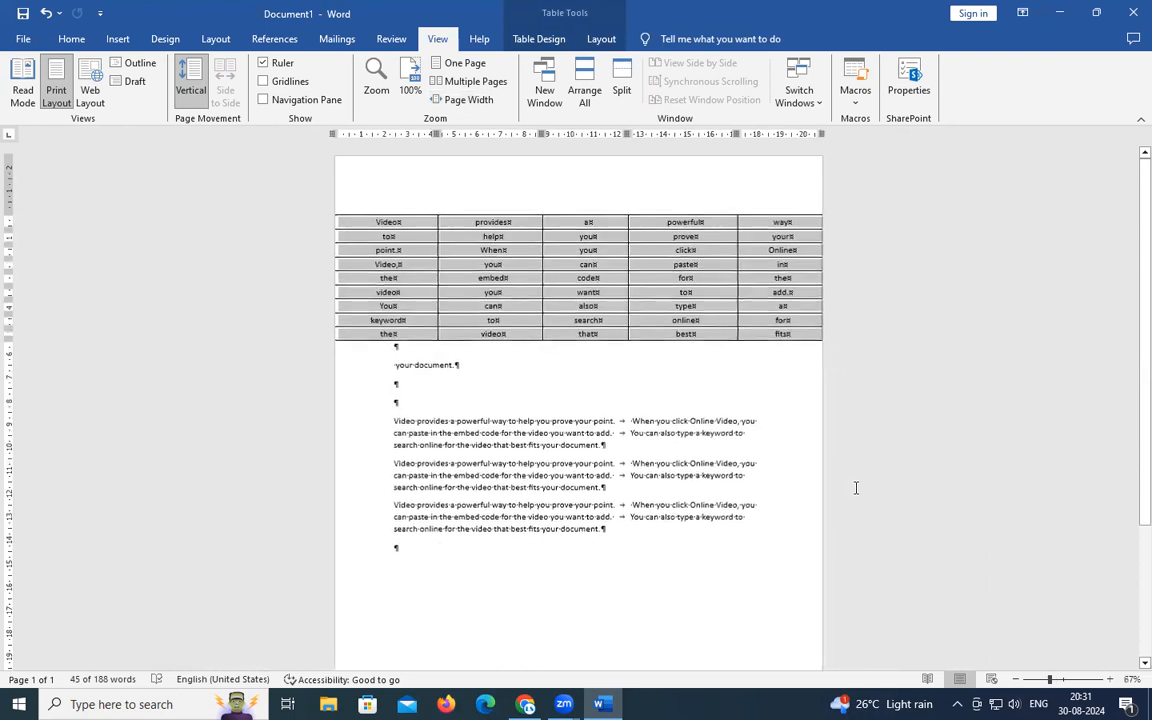
pyautogui.scroll(-1, 856, 488)
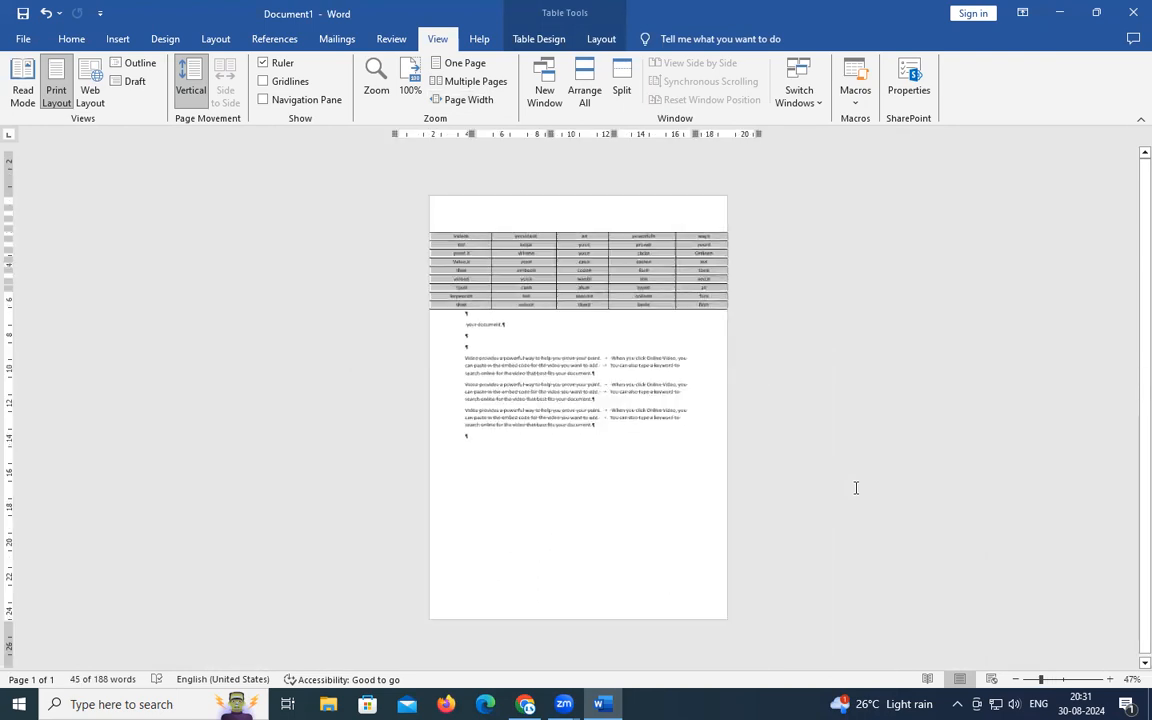
pyautogui.scroll(4, 856, 488)
pyautogui.scroll(5, 856, 488)
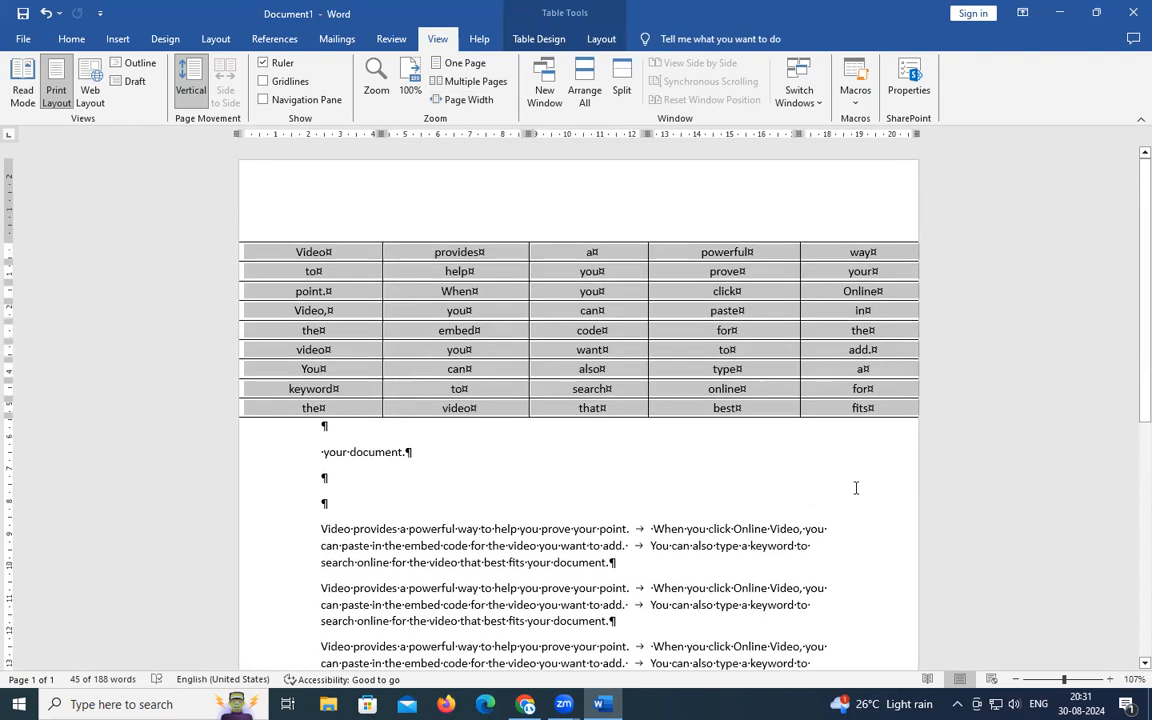
pyautogui.scroll(2, 856, 488)
pyautogui.scroll(-6, 856, 488)
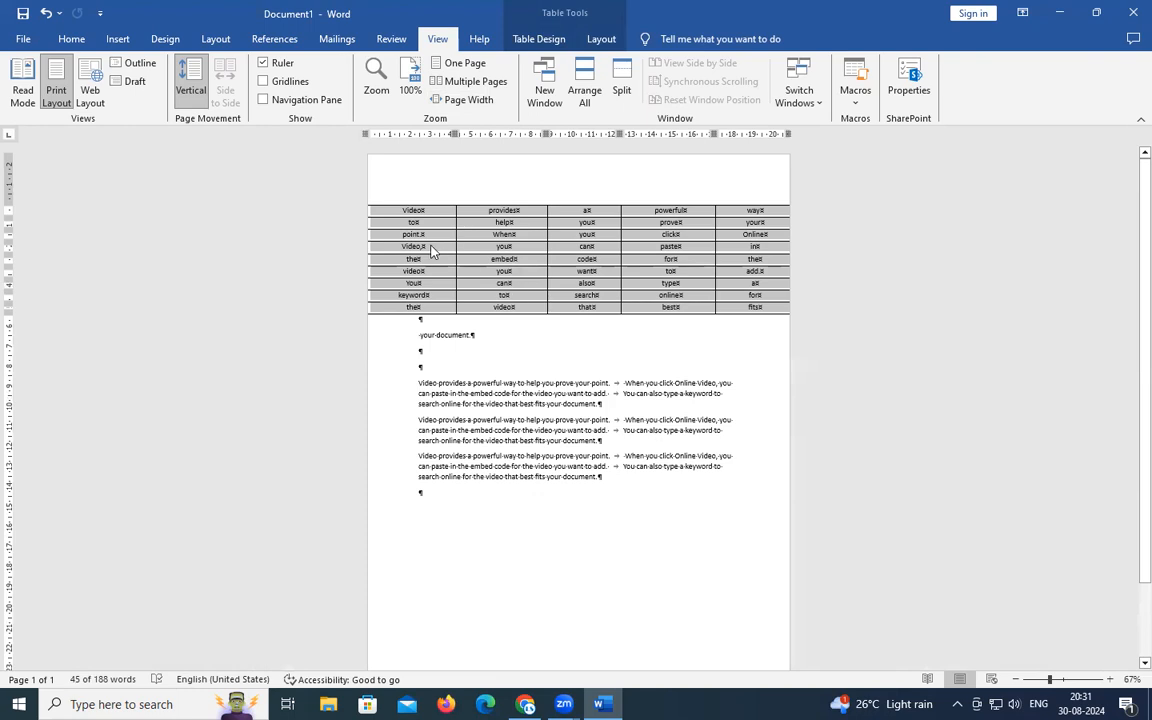
# Shrink the table by its corner handle to about 12 cm wide so it fits within the page margins.
pyautogui.click(413, 236)
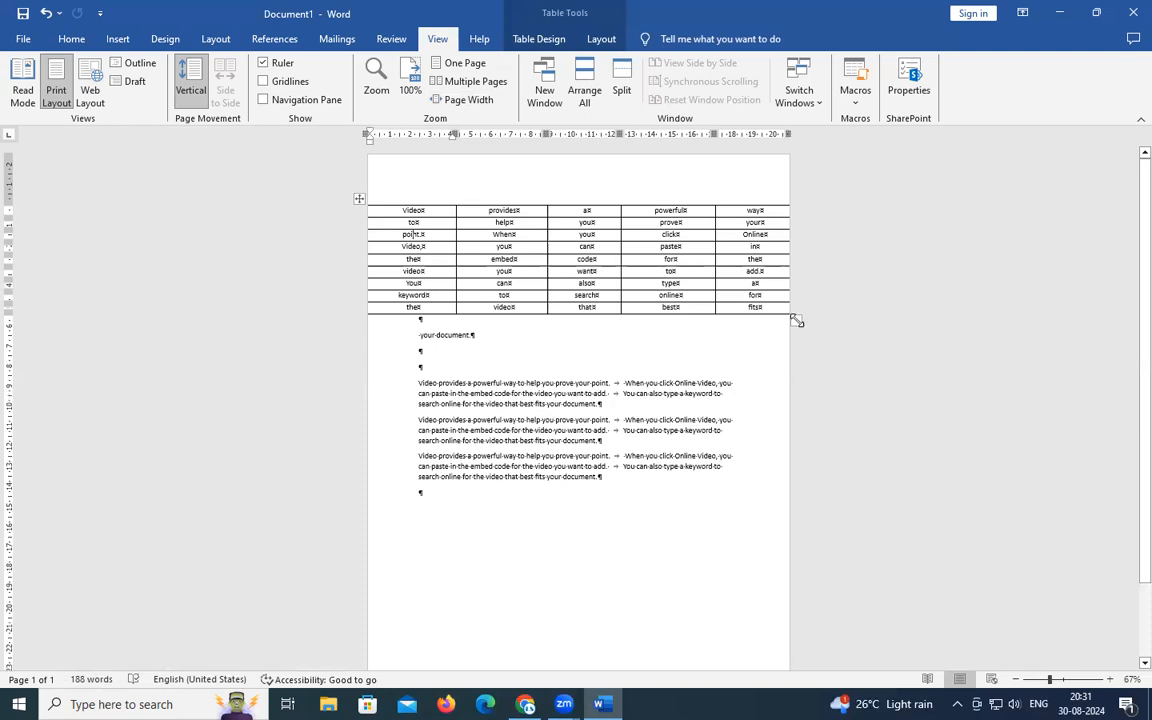
pyautogui.moveTo(796, 320); pyautogui.dragTo(660, 297)
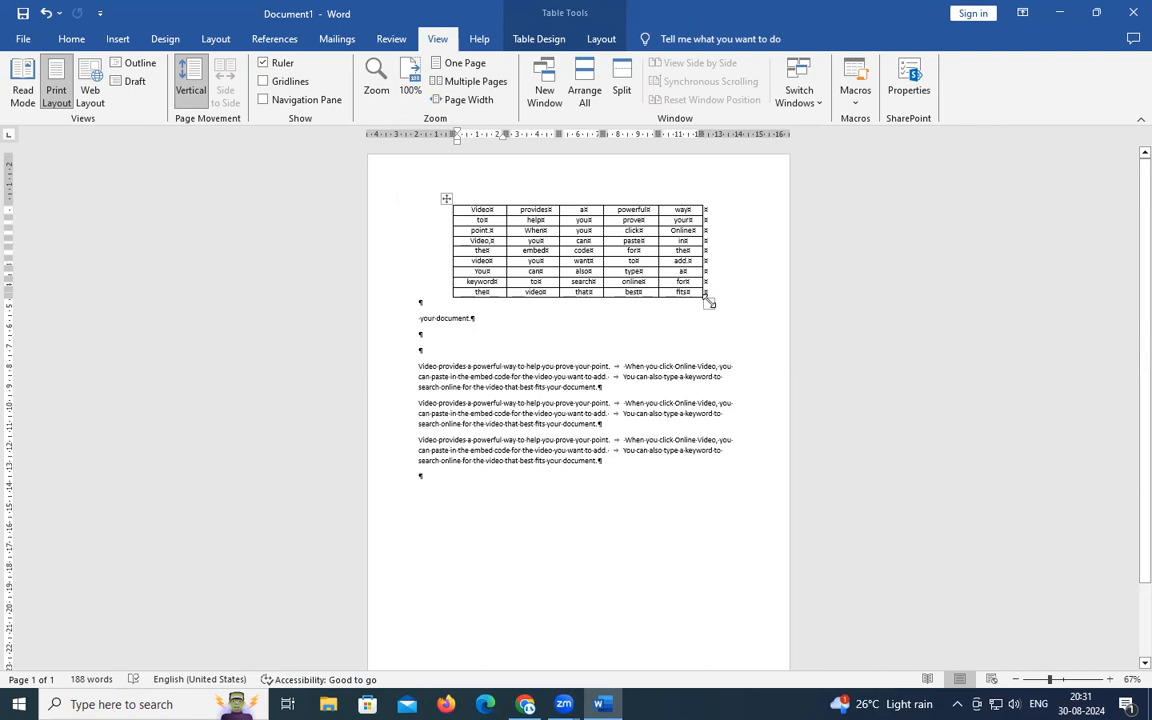
pyautogui.scroll(5, 742, 381)
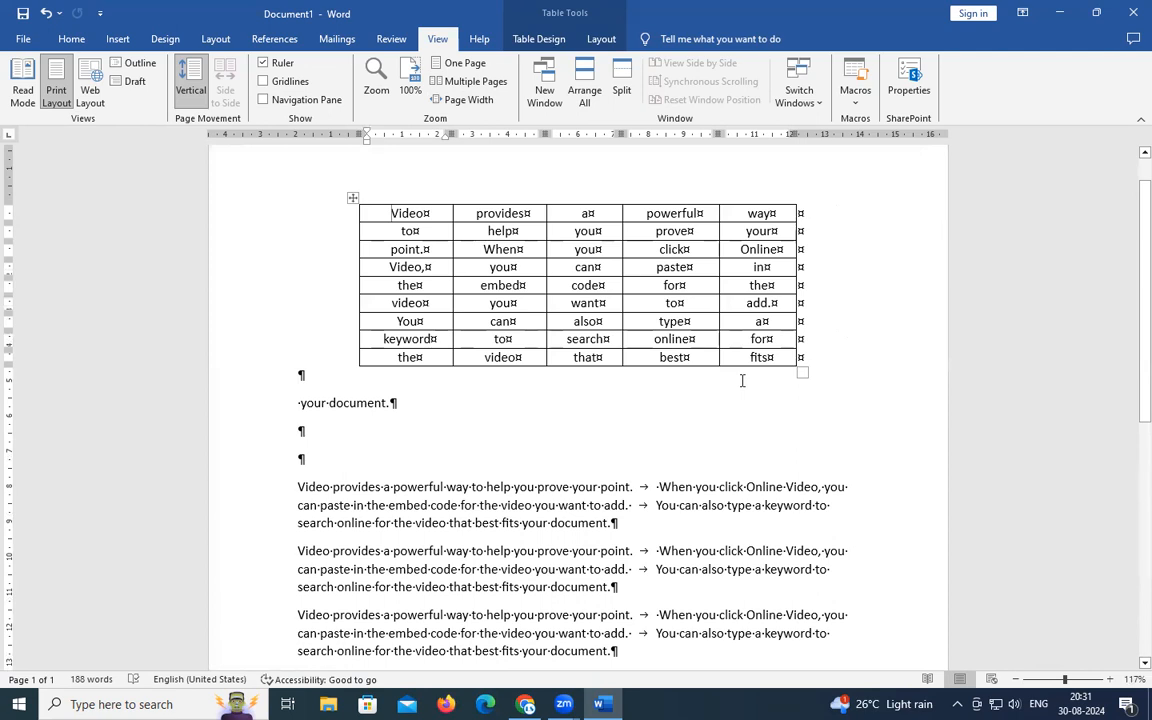
pyautogui.scroll(2, 742, 381)
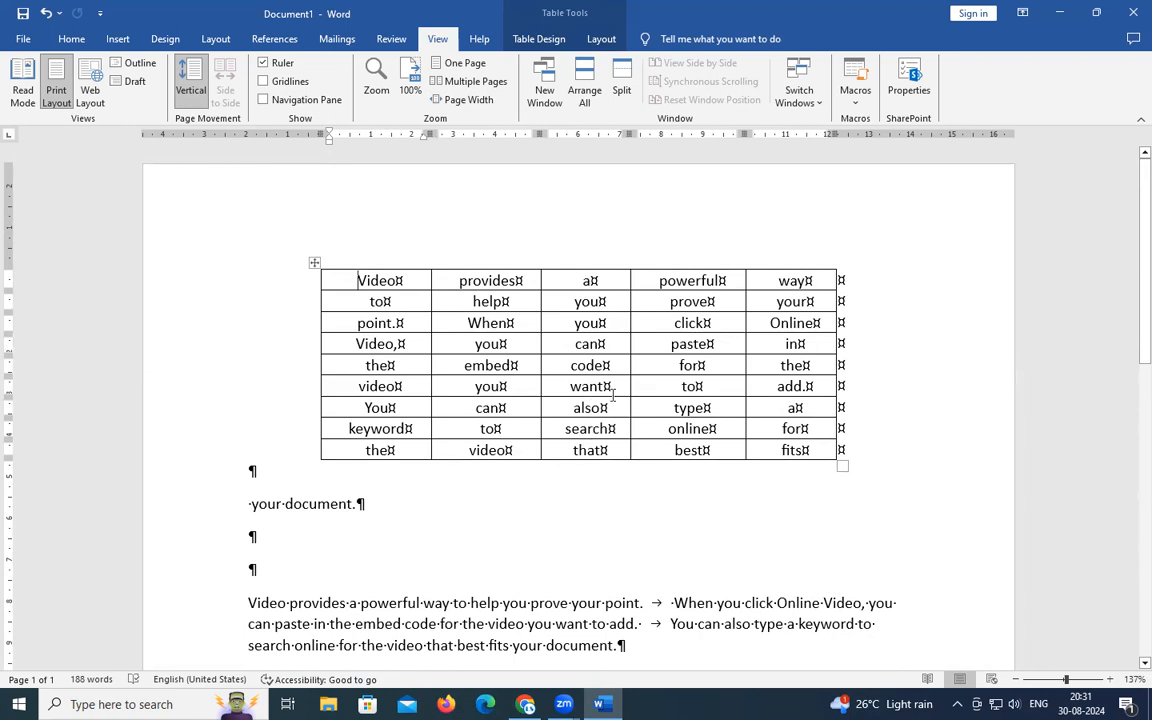
pyautogui.scroll(2, 650, 340)
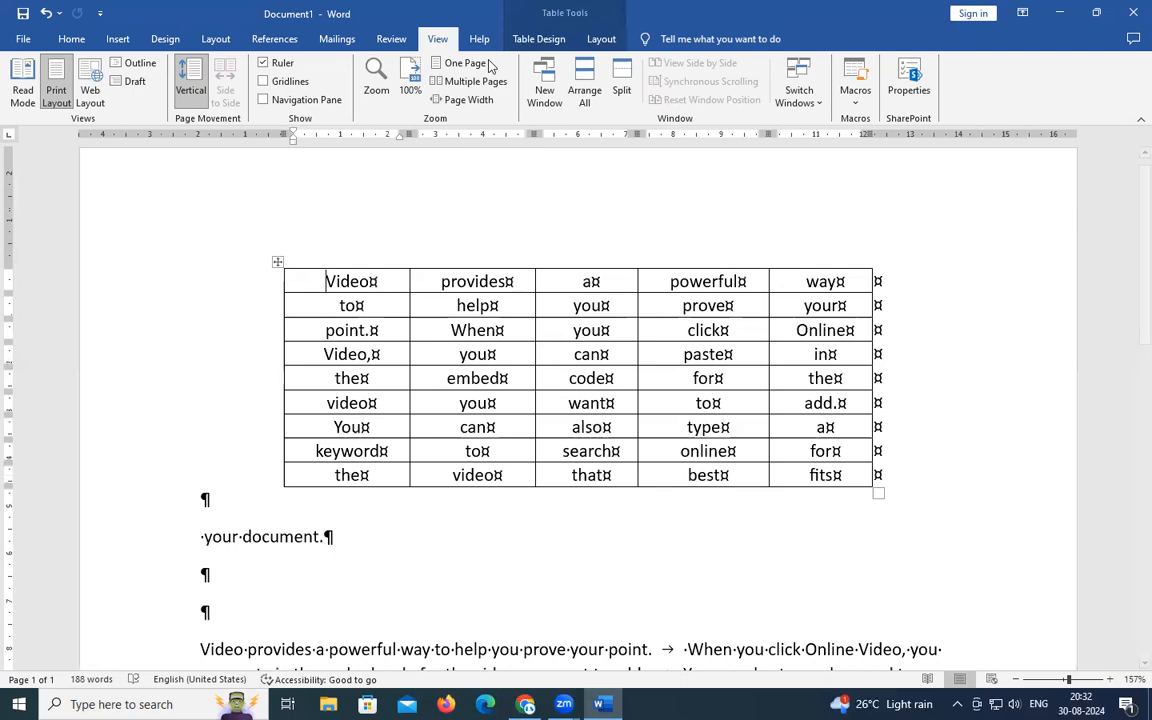
pyautogui.click(461, 102)
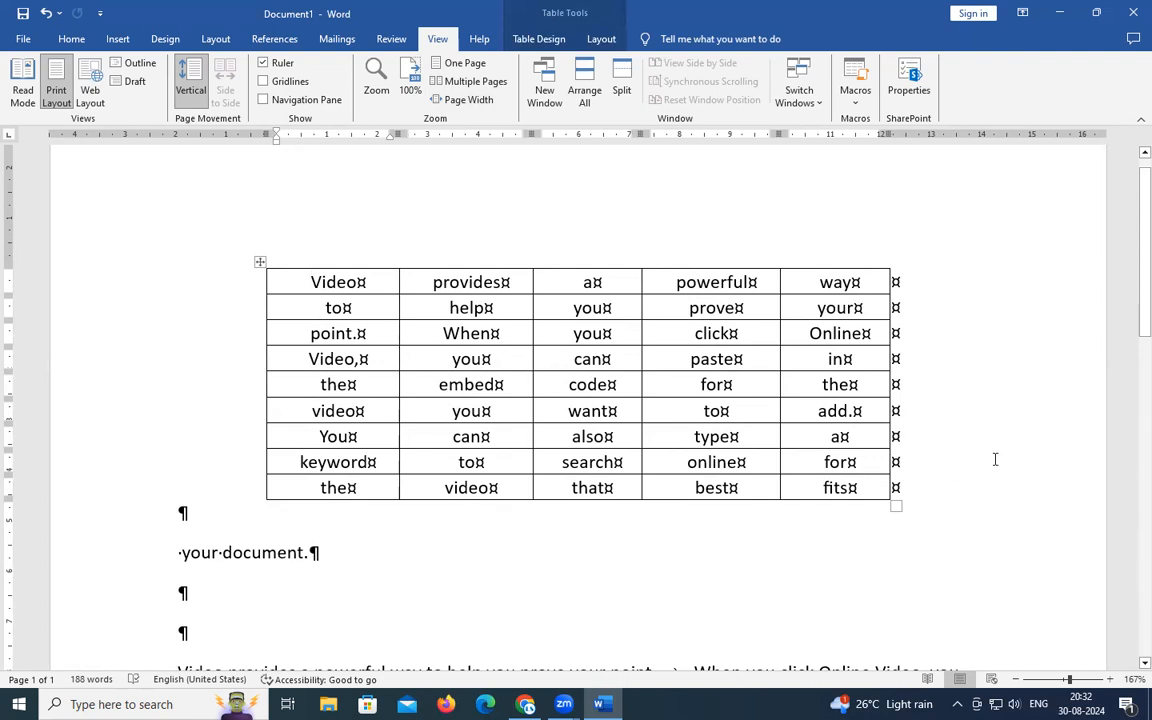
pyautogui.keyDown('ctrl'); pyautogui.scroll(-6, 993, 460); pyautogui.keyUp('ctrl')
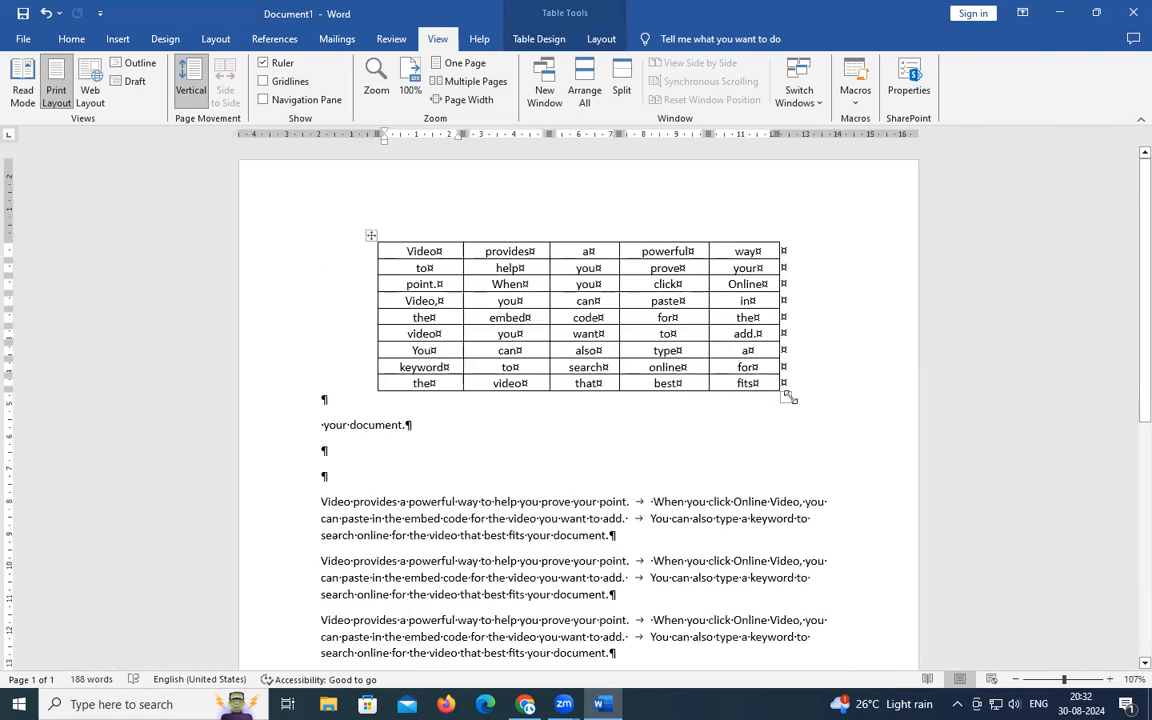
pyautogui.click(788, 397)
pyautogui.click(1030, 421)
pyautogui.moveTo(1091, 425); pyautogui.dragTo(804, 407)
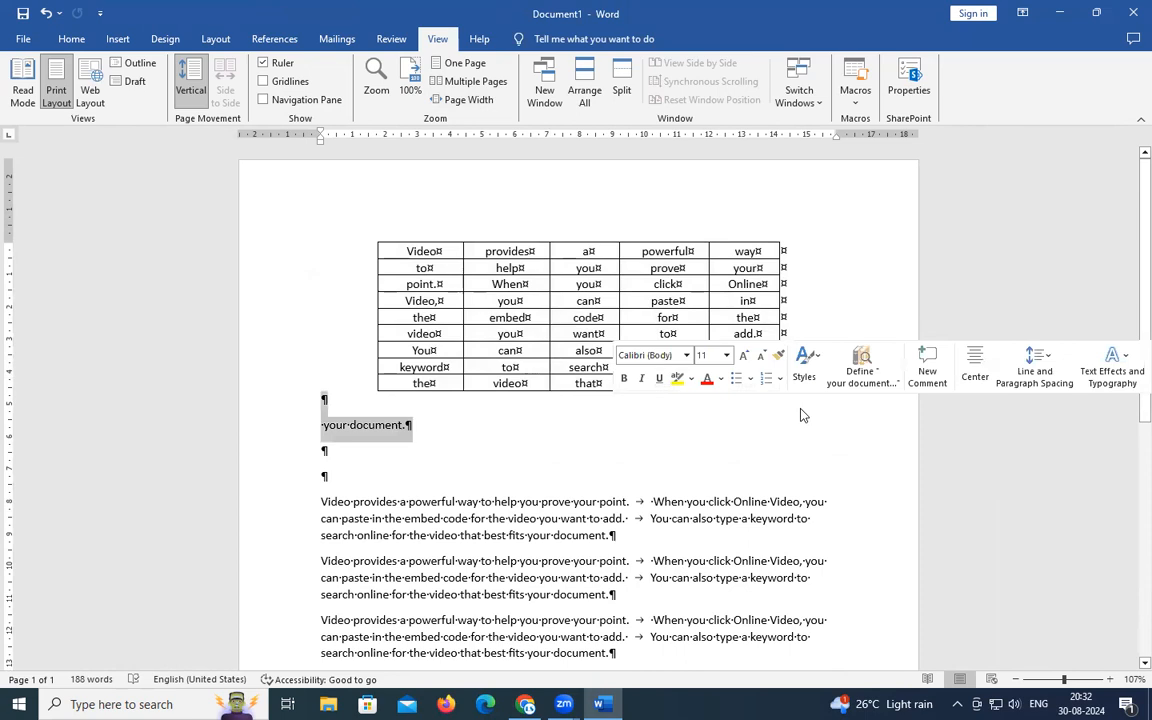
pyautogui.click(678, 381)
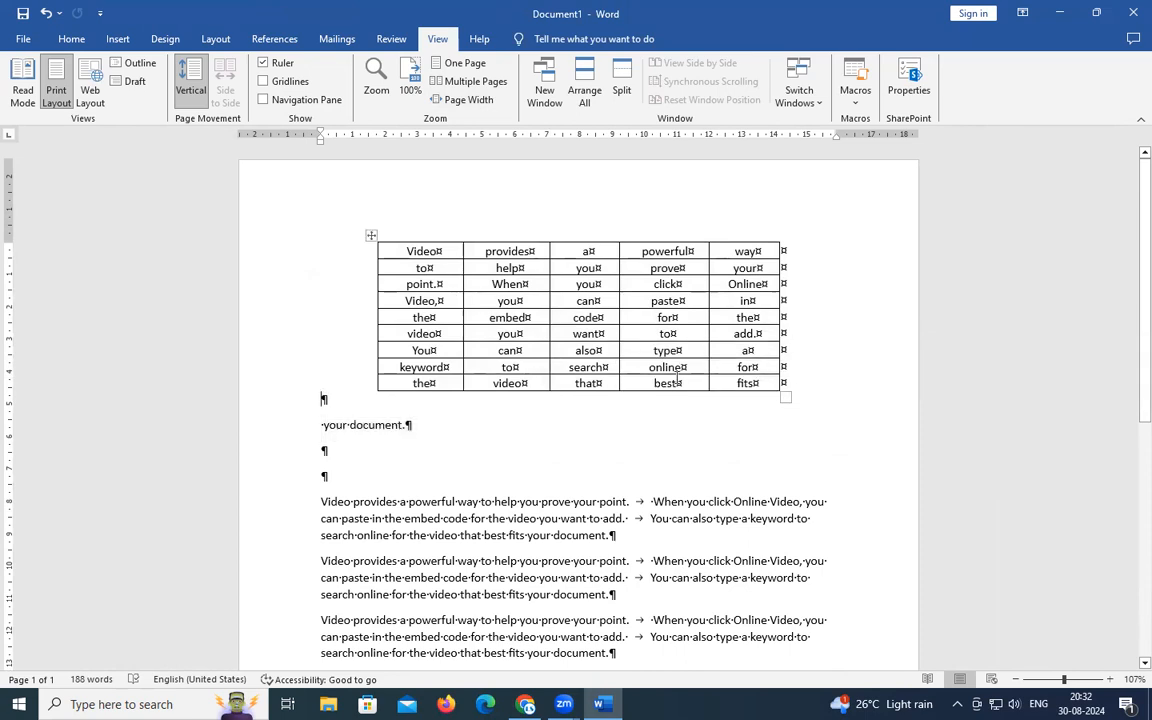
# Select the whole table and autofit its columns to their contents.
pyautogui.click(371, 235)
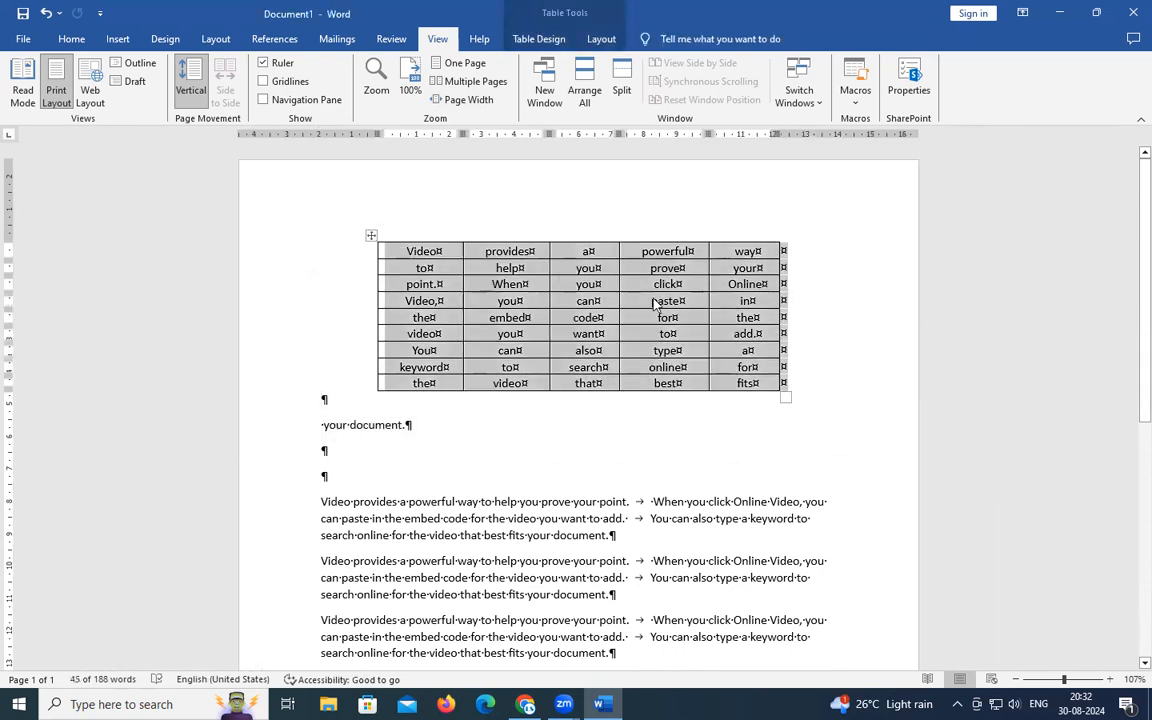
pyautogui.click(601, 38)
pyautogui.click(540, 100)
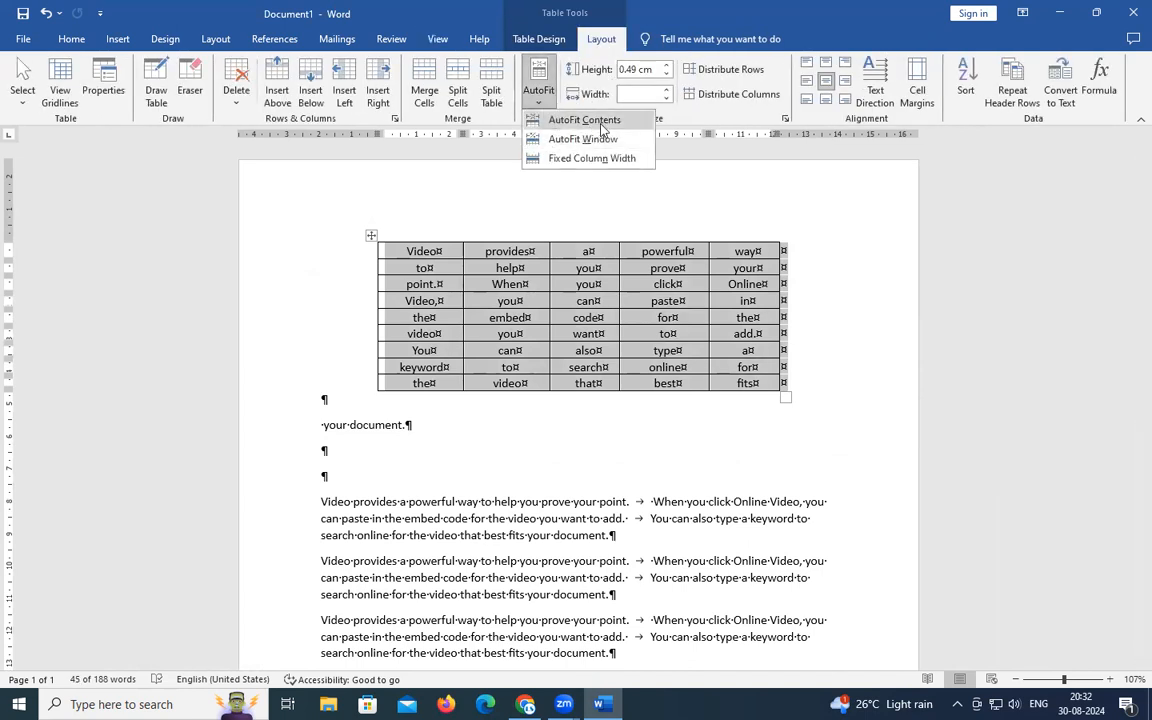
pyautogui.click(585, 120)
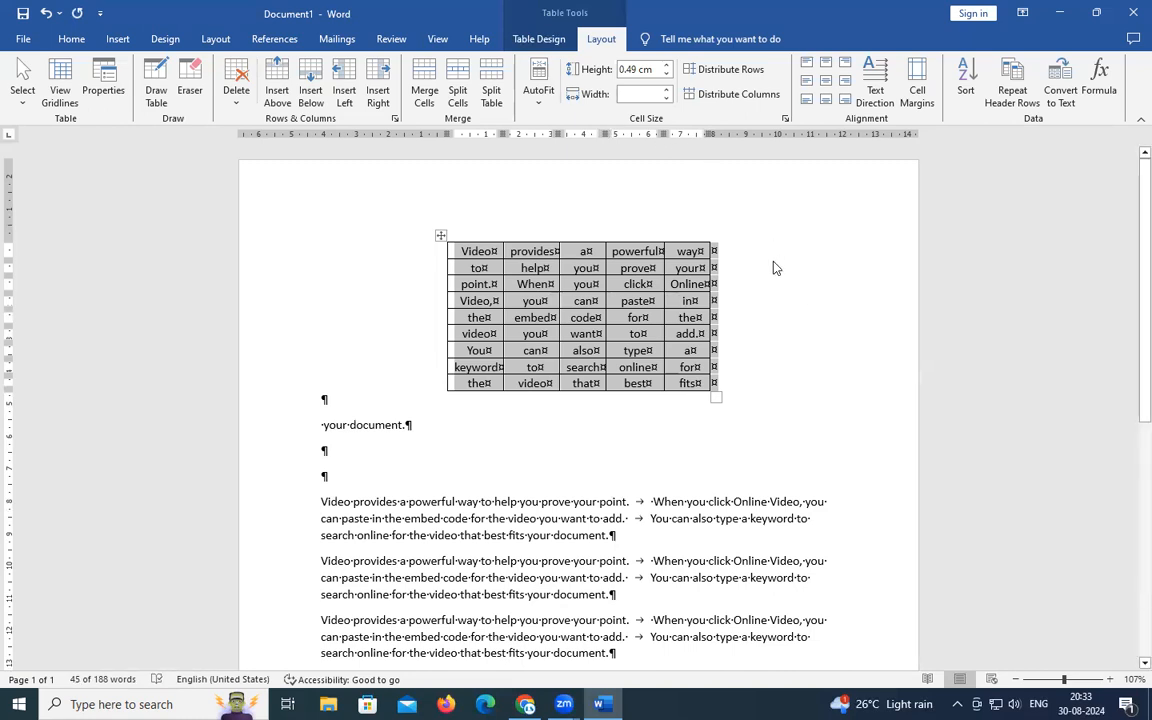
# Cycle the text direction of the table's first cell, "Video", through its rotations and back to horizontal.
pyautogui.click(483, 251)
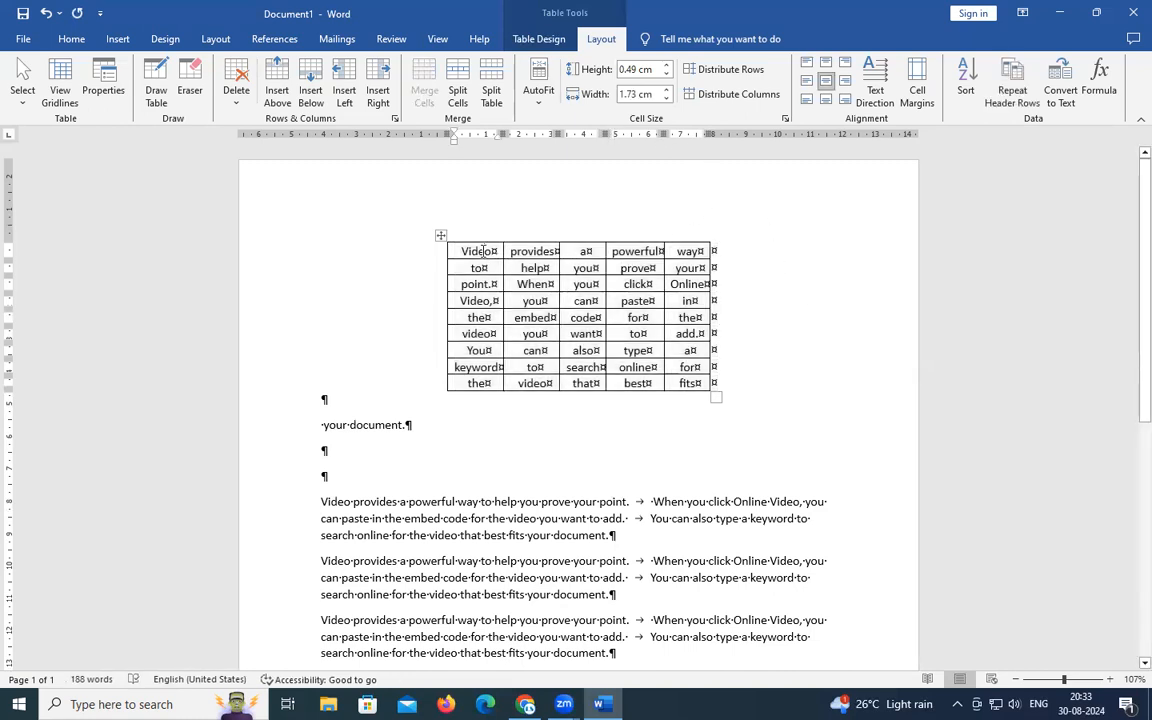
pyautogui.click(878, 97)
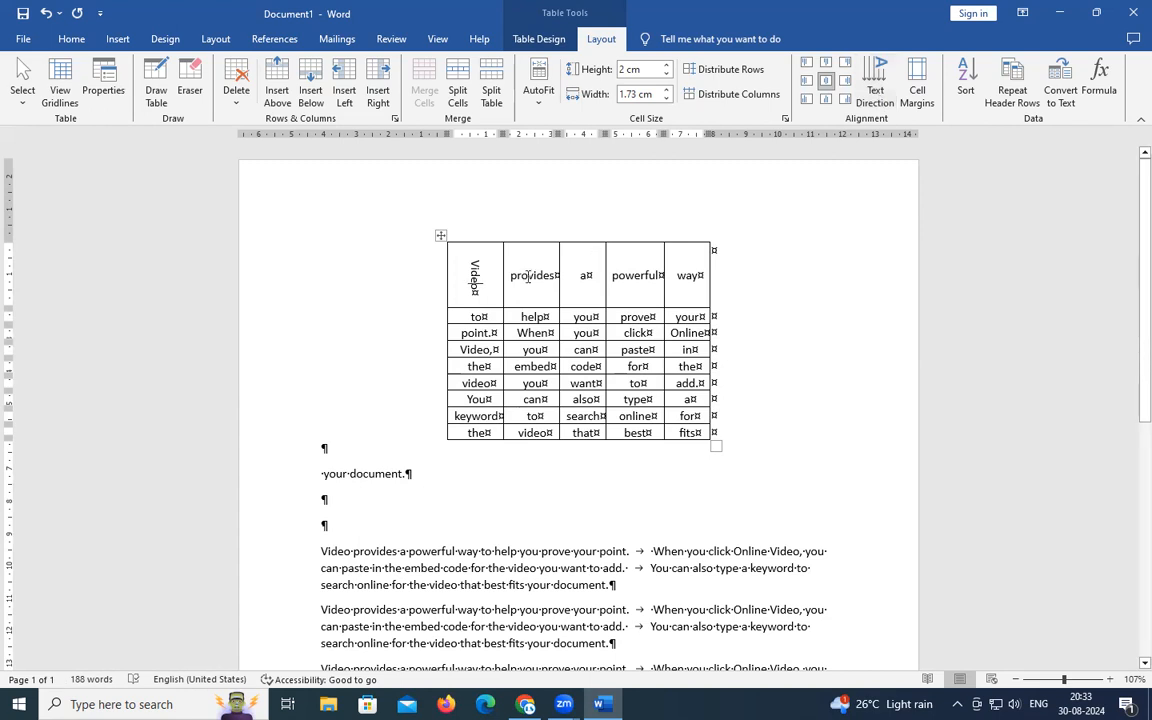
pyautogui.moveTo(475, 258); pyautogui.dragTo(467, 292)
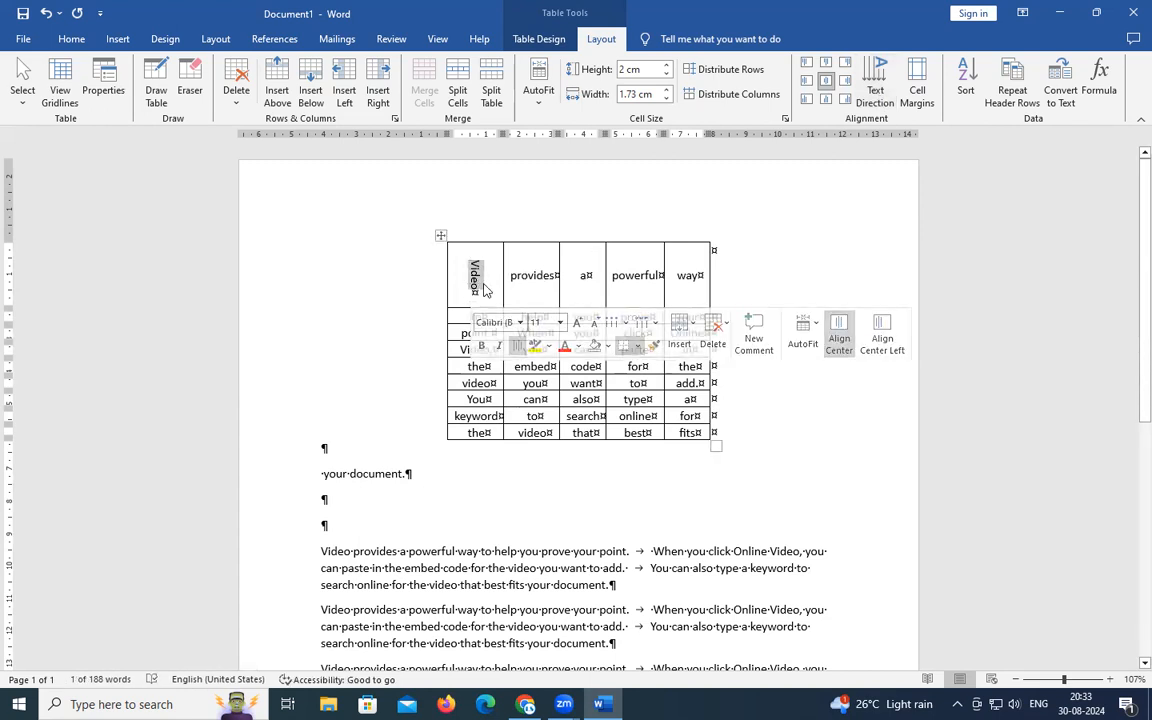
pyautogui.click(475, 283)
pyautogui.doubleClick(475, 283)
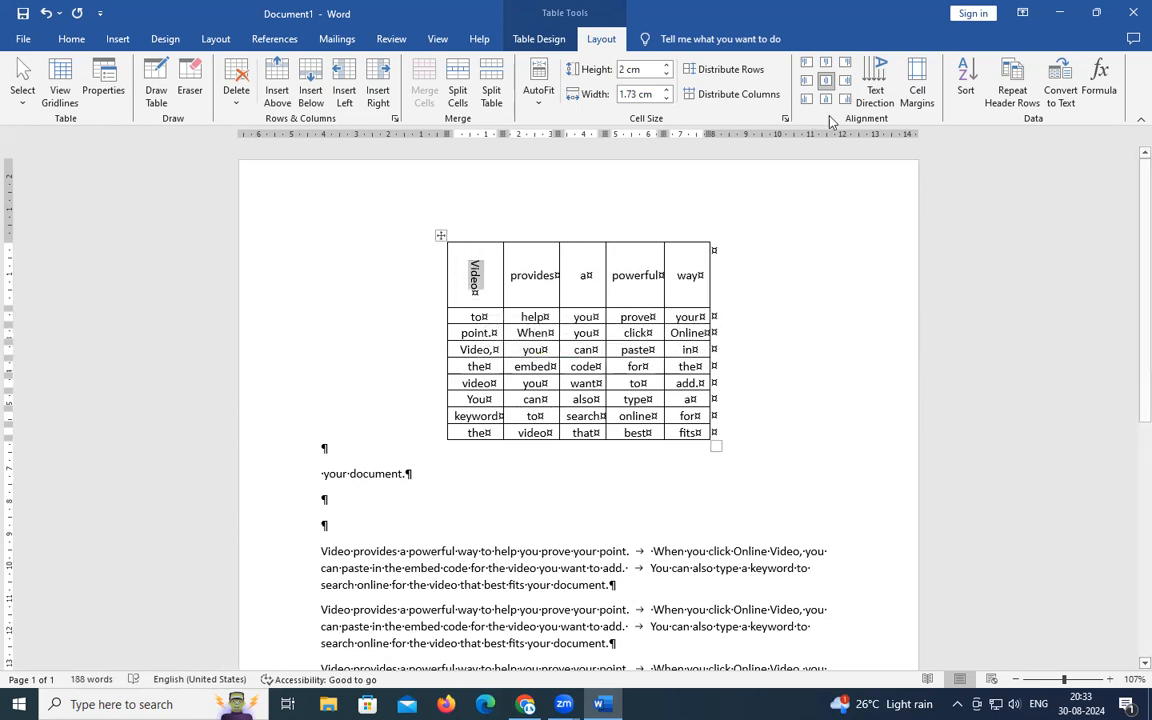
pyautogui.click(878, 80)
pyautogui.click(878, 80)
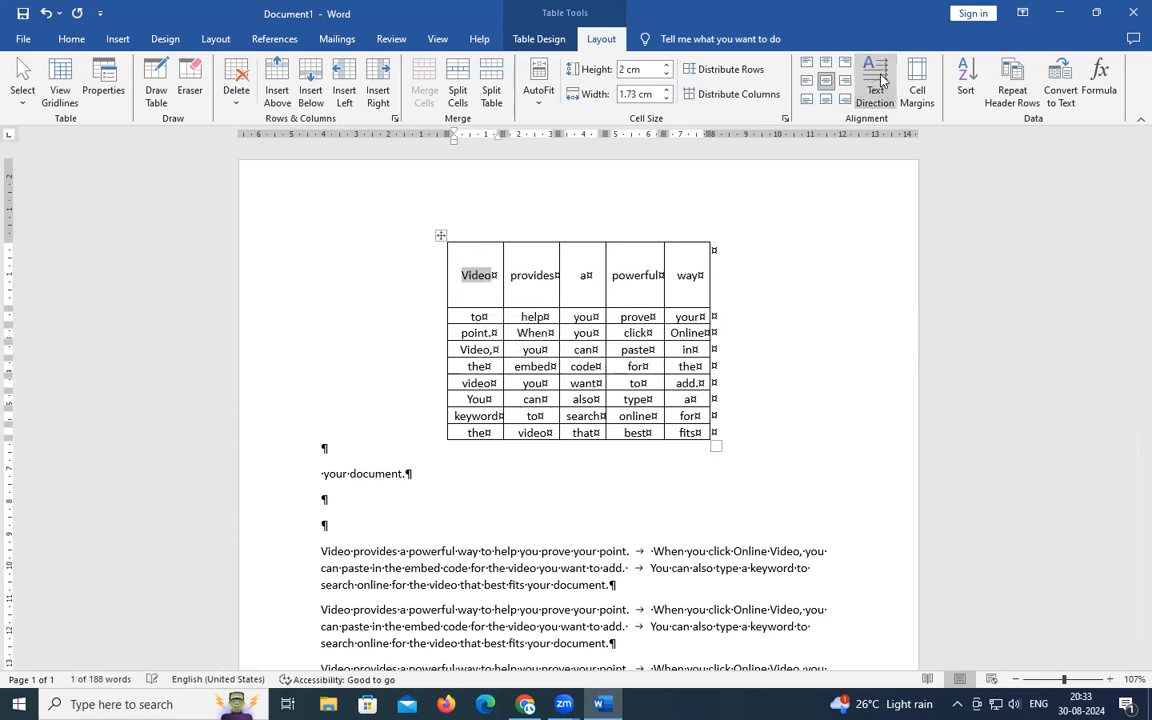
pyautogui.click(880, 80)
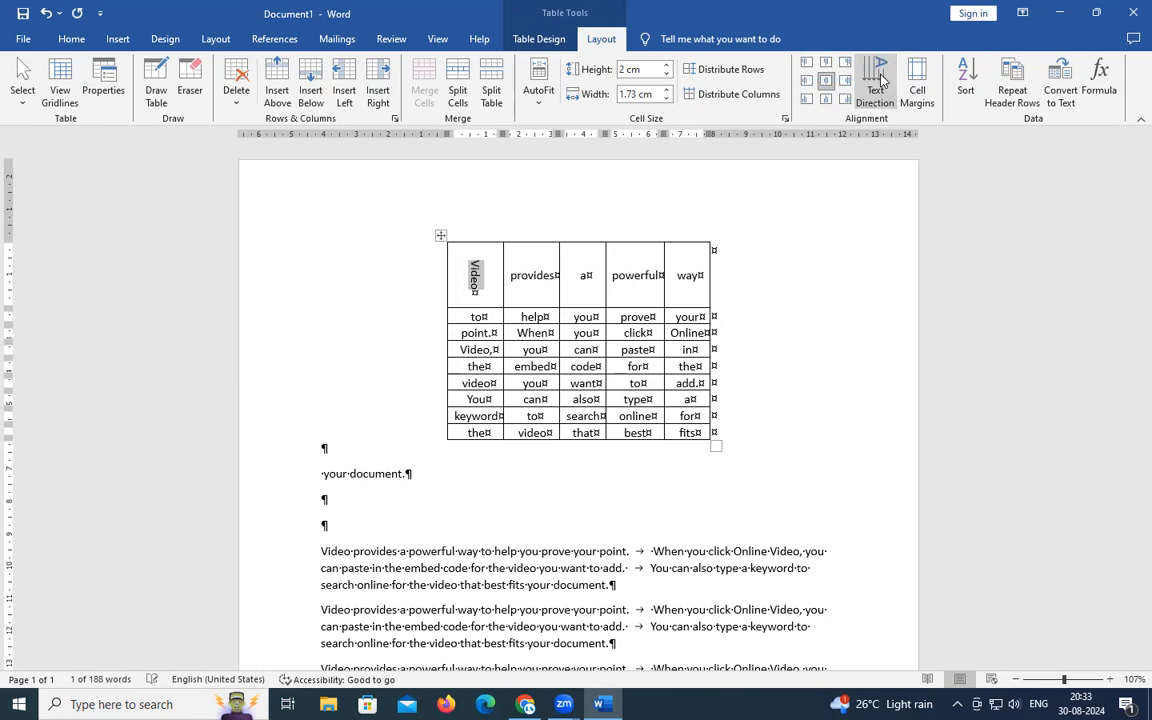
pyautogui.click(880, 80)
pyautogui.click(880, 80)
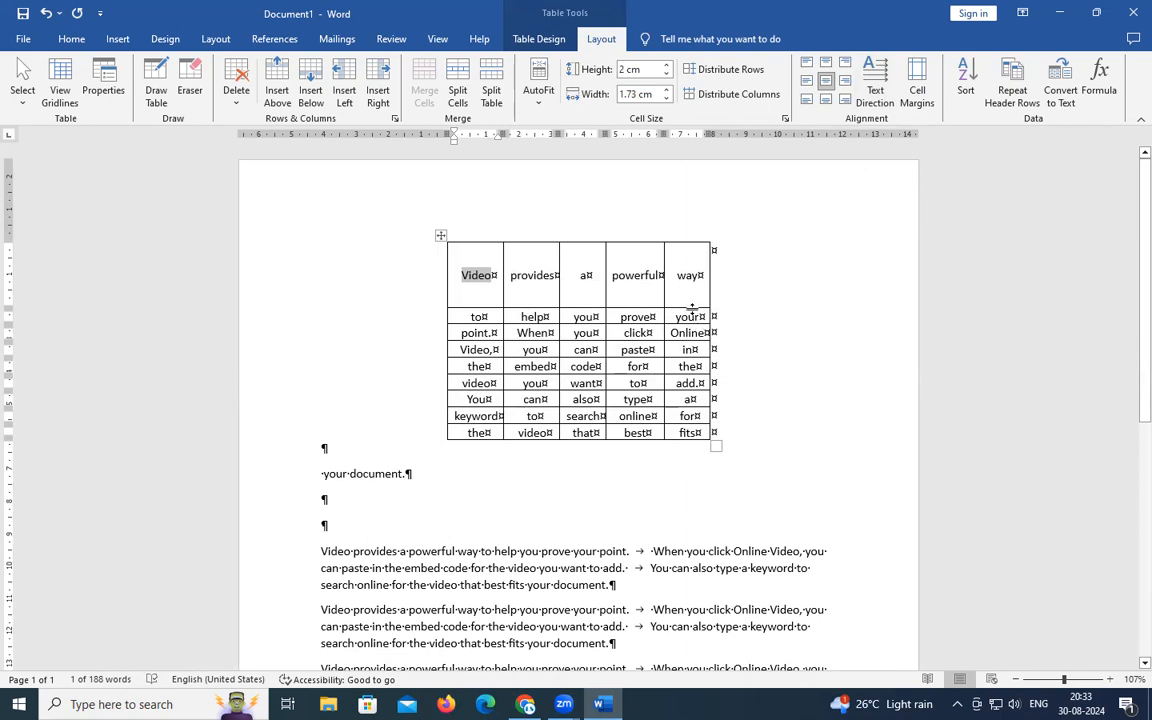
# Clear the contents of all the table's cells and delete the entire table.
pyautogui.scroll(-4, 660, 441)
pyautogui.scroll(2, 660, 441)
pyautogui.scroll(-1, 660, 441)
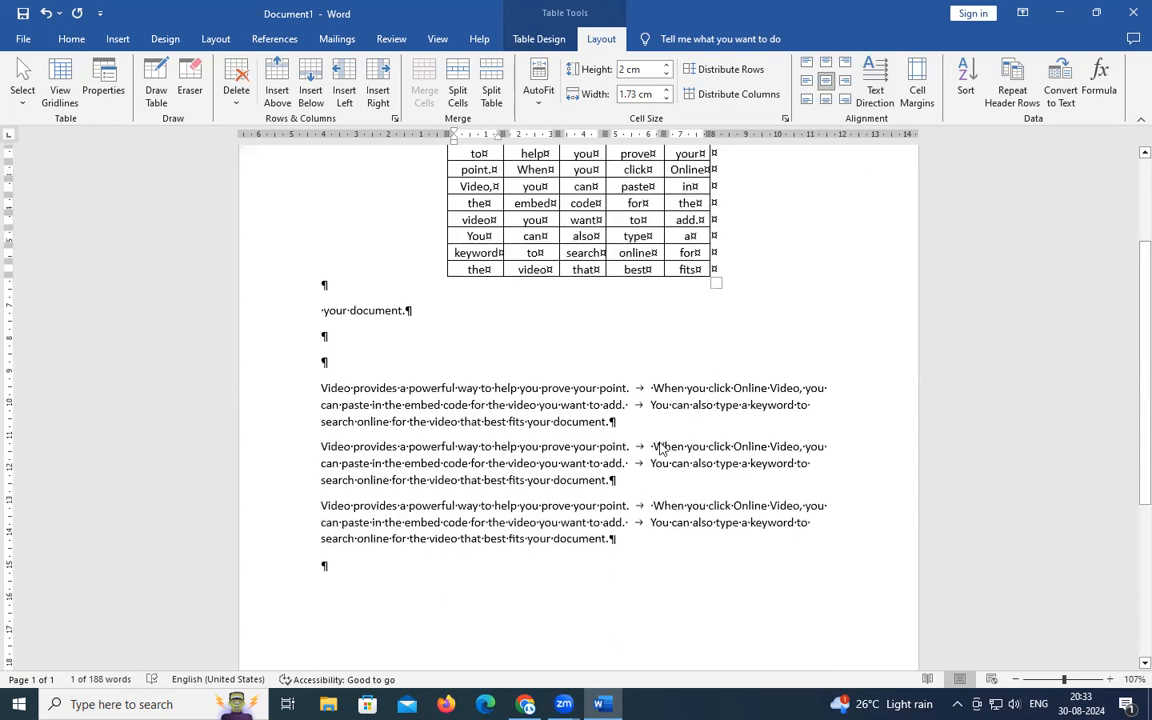
pyautogui.scroll(1, 660, 441)
pyautogui.scroll(1, 643, 257)
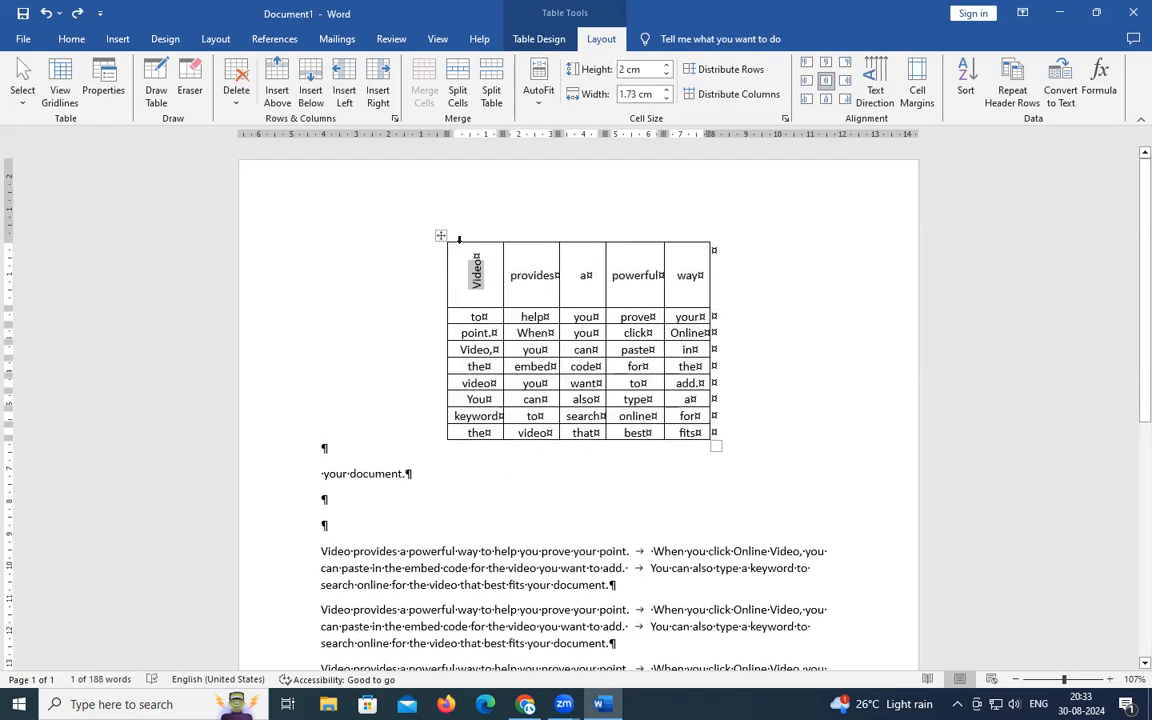
pyautogui.click(442, 236)
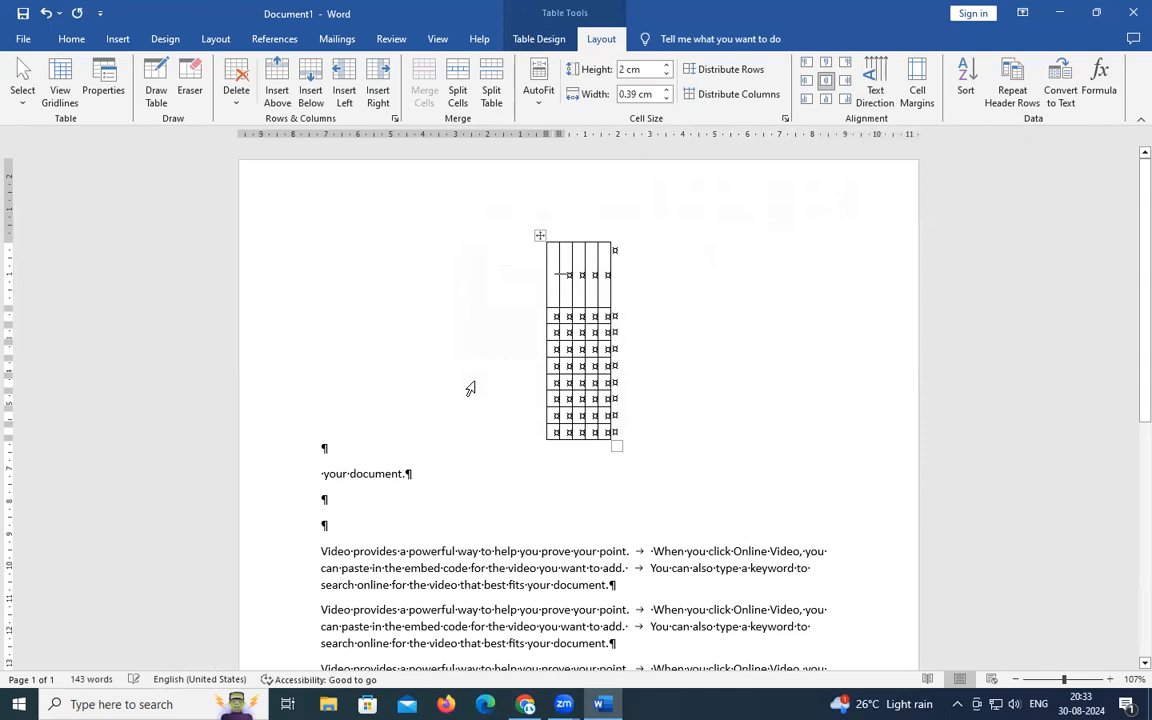
pyautogui.click(537, 234)
pyautogui.rightClick(537, 234)
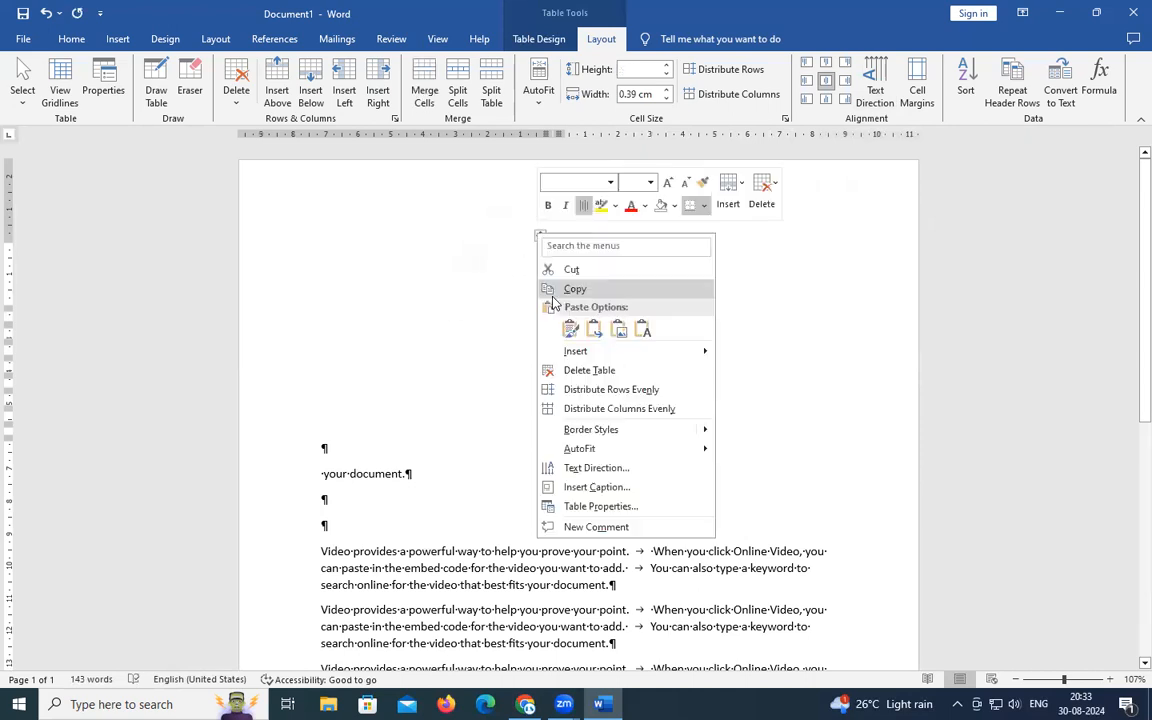
pyautogui.click(592, 367)
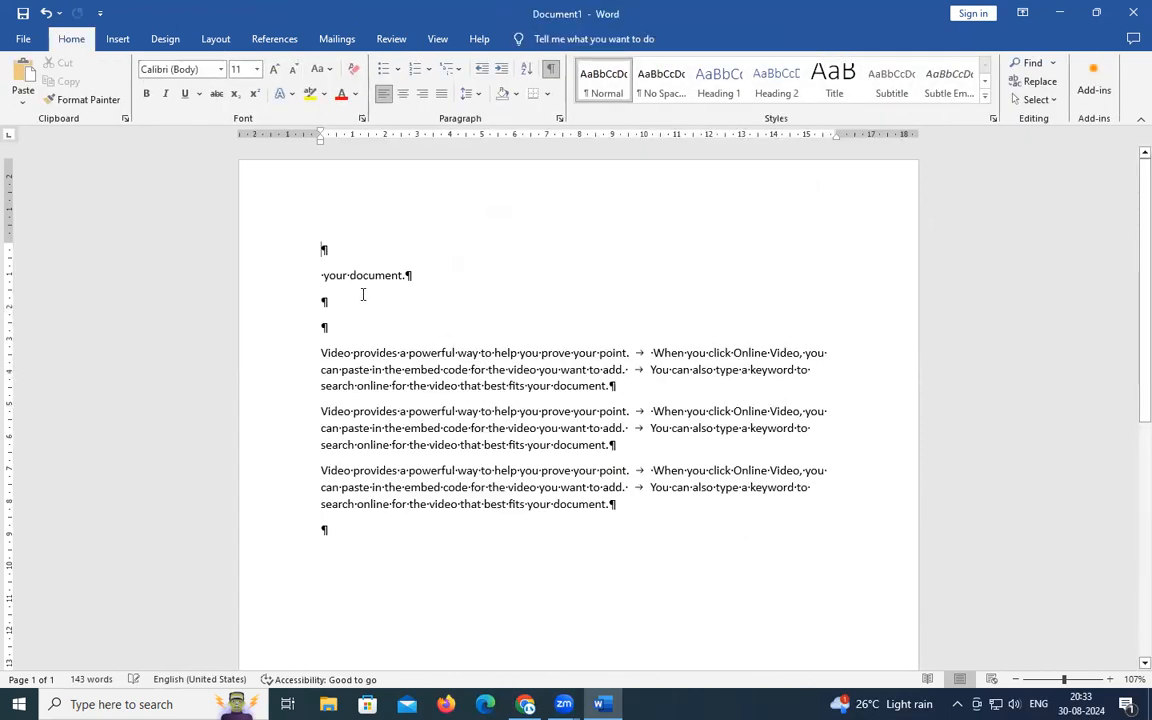
# Delete the leftover "your document." line and the surplus empty paragraphs, keeping one empty paragraph above the body text.
pyautogui.moveTo(365, 296); pyautogui.dragTo(297, 252)
pyautogui.press('Delete')
pyautogui.press('Delete')
pyautogui.press('Delete')
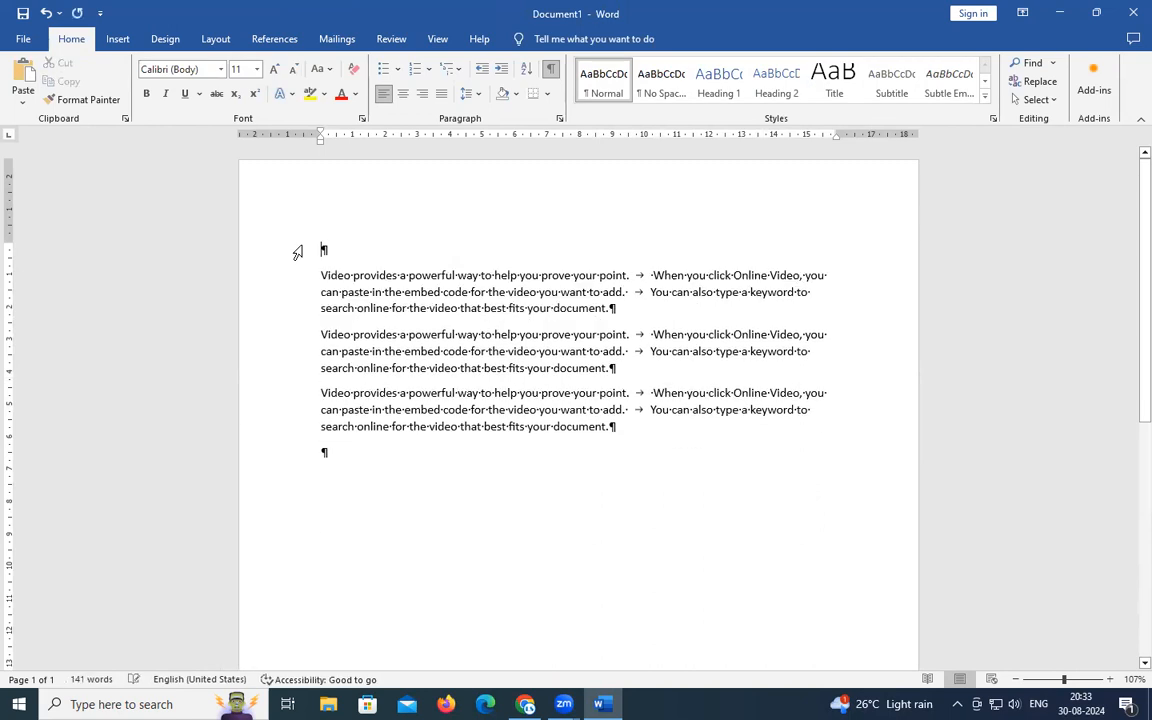
# Copy the three "Video provides a powerful way" paragraphs and paste them repeatedly to fill the document to three pages.
pyautogui.hotkey('shift', 'Down')
pyautogui.hotkey('shift', 'Down')
pyautogui.hotkey('shift', 'Down')
pyautogui.hotkey('shift', 'Down')
pyautogui.hotkey('shift', 'Down')
pyautogui.hotkey('shift', 'Down')
pyautogui.hotkey('shift', 'Down')
pyautogui.hotkey('shift', 'Down')
pyautogui.hotkey('shift', 'Down')
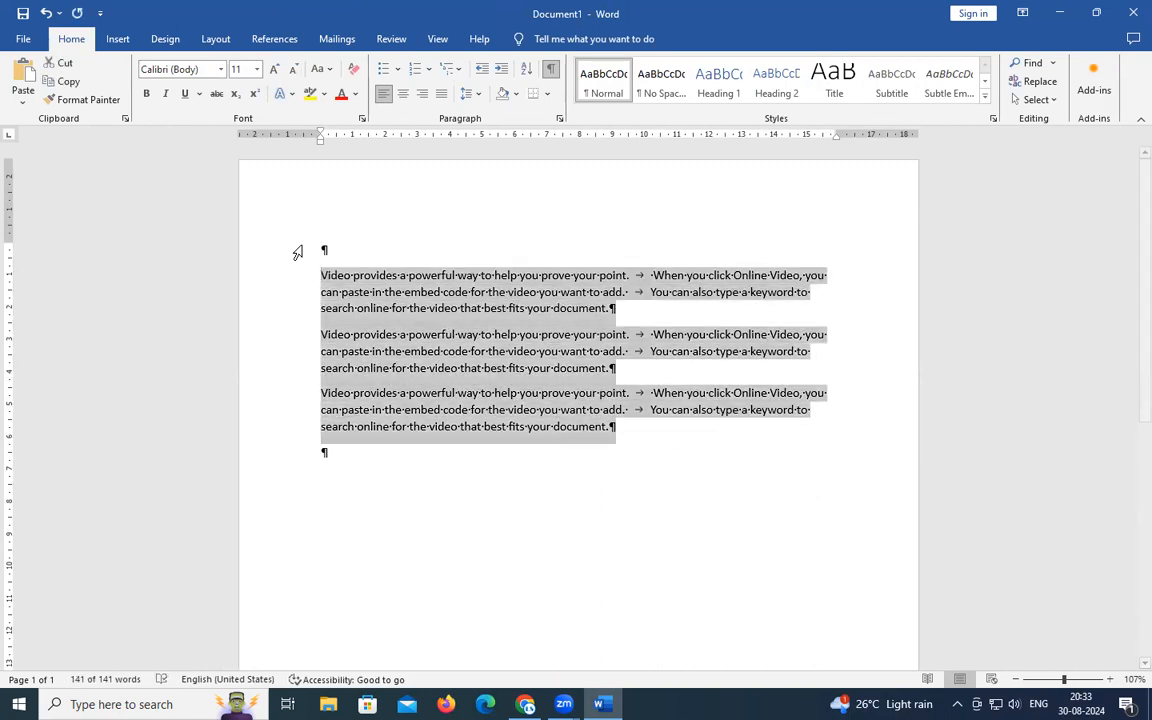
pyautogui.hotkey('ctrl', 'v')
pyautogui.hotkey('ctrl', 'v')
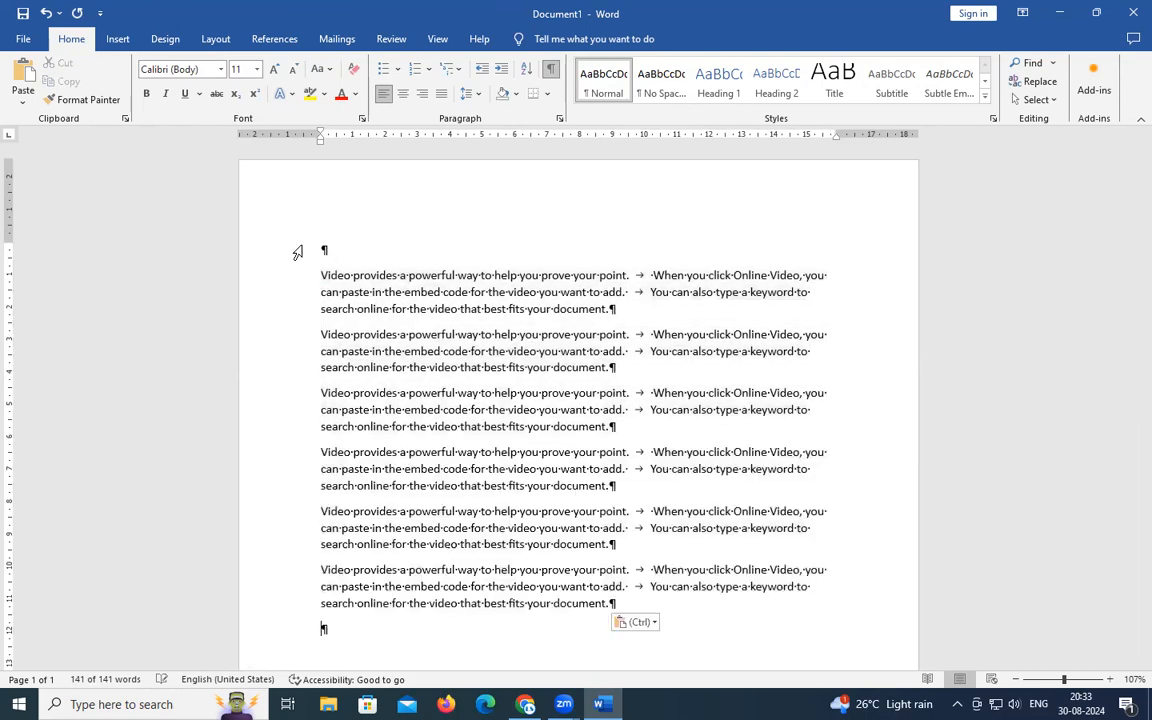
pyautogui.hotkey('ctrl', 'v')
pyautogui.hotkey('ctrl', 'v')
pyautogui.hotkey('ctrl', 'v')
pyautogui.hotkey('ctrl', 'v')
pyautogui.hotkey('ctrl', 'v')
pyautogui.hotkey('ctrl', 'v')
pyautogui.hotkey('ctrl', 'v')
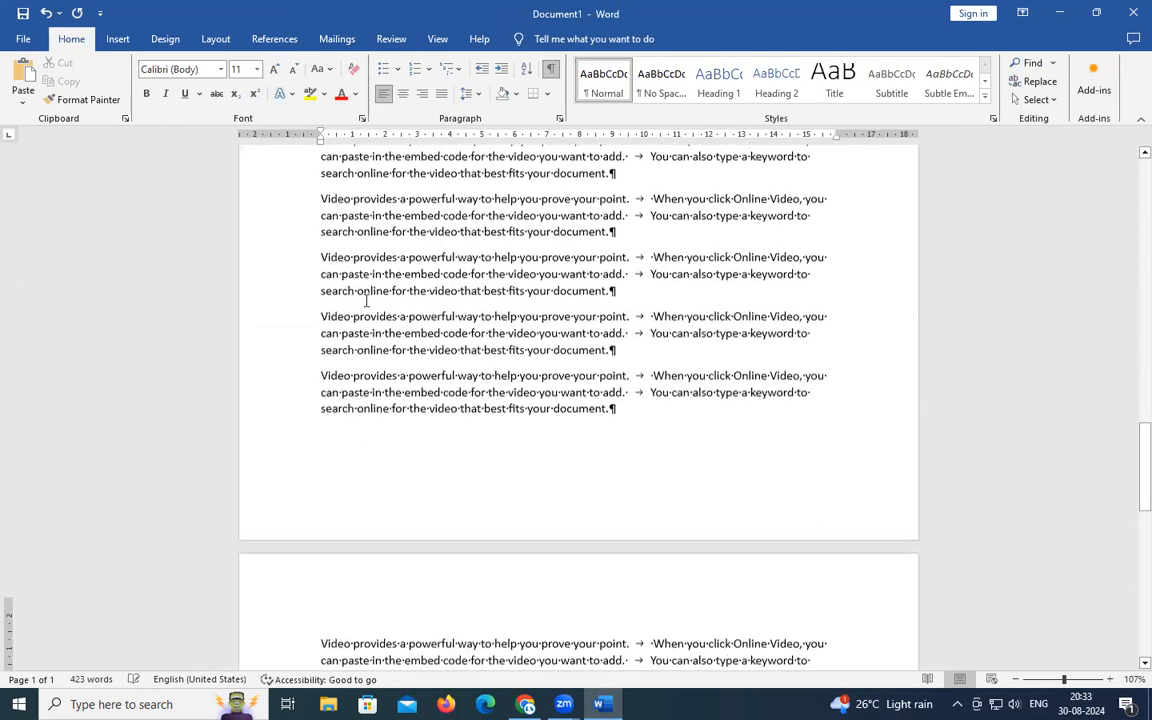
# Enter the tab-separated headings Col_1, Col_2, Col_3, Col_4 and Col_5 in the empty first paragraph of the document.
pyautogui.scroll(10, 365, 364)
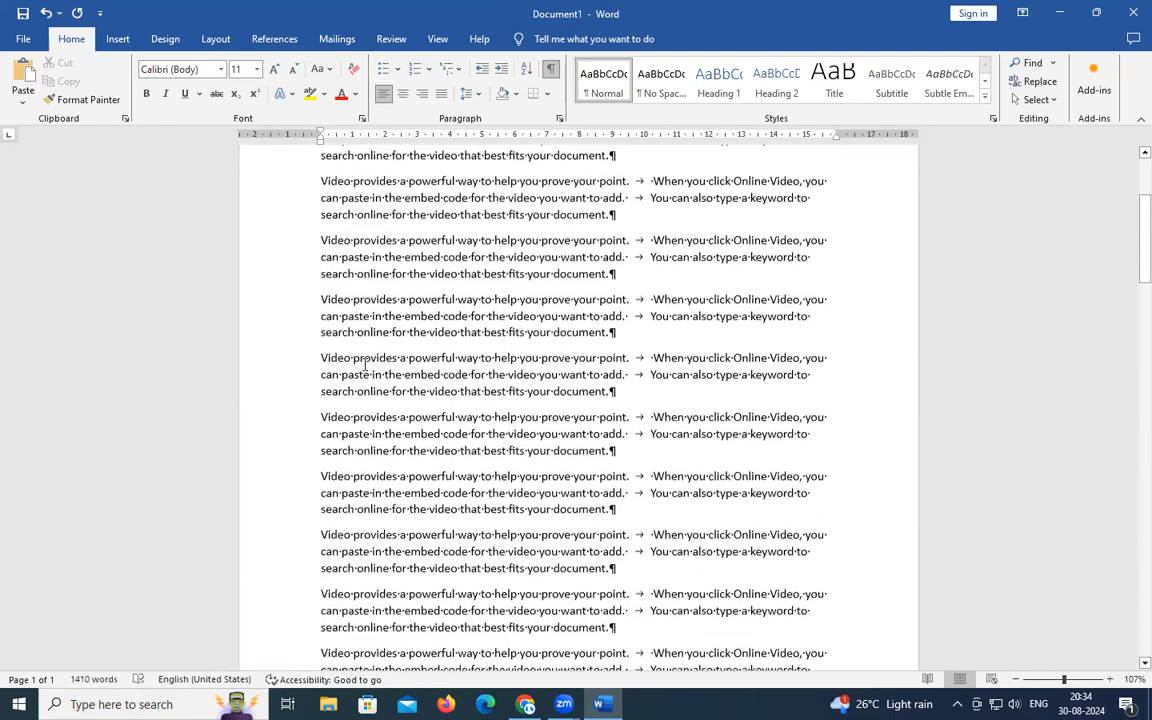
pyautogui.click(348, 250)
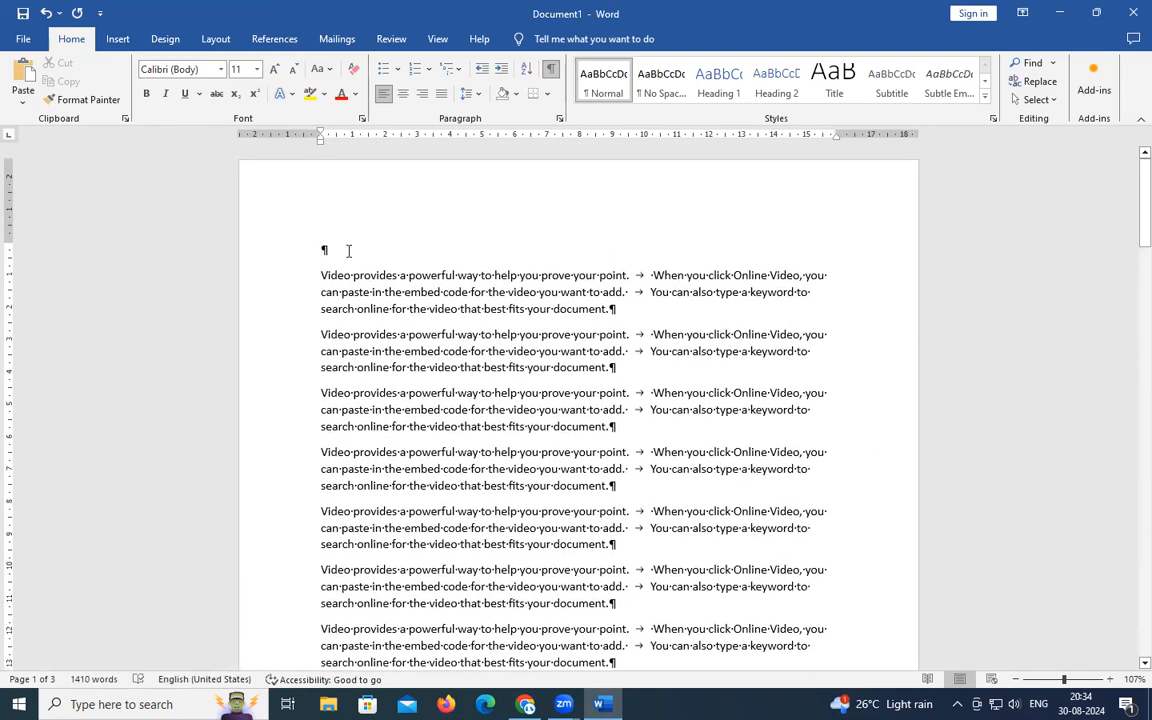
pyautogui.write('Co')
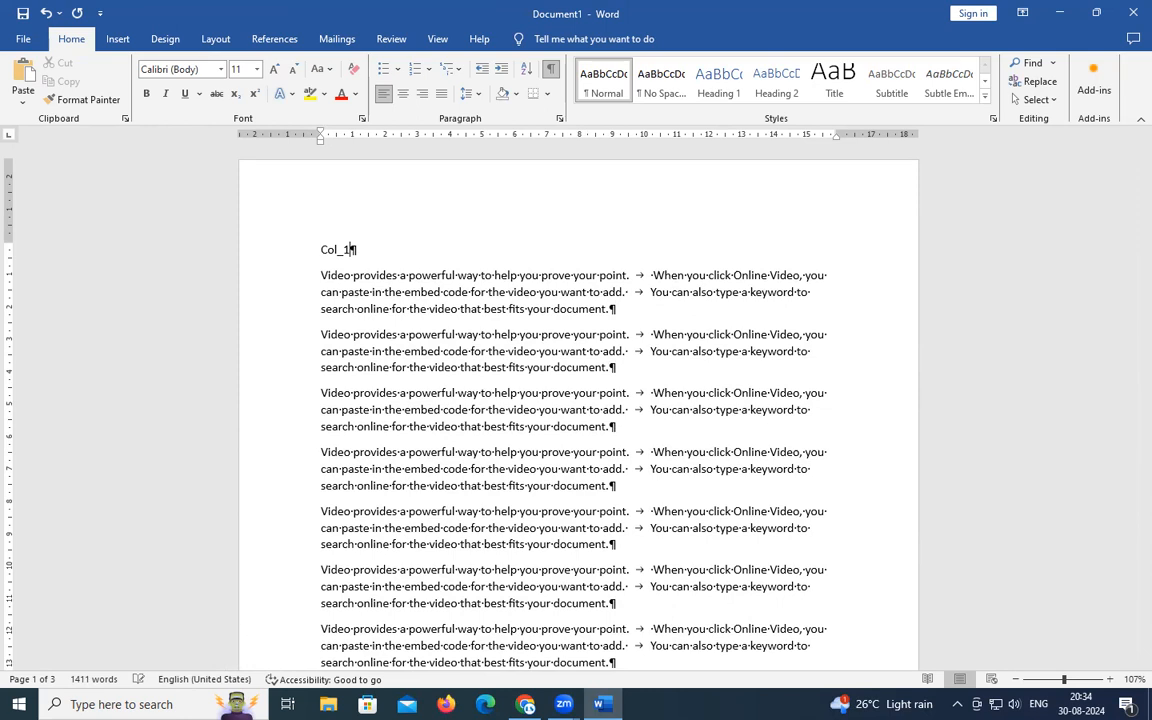
pyautogui.write('l_1')
pyautogui.press('Tab')
pyautogui.write('Cp')
pyautogui.write('_3')
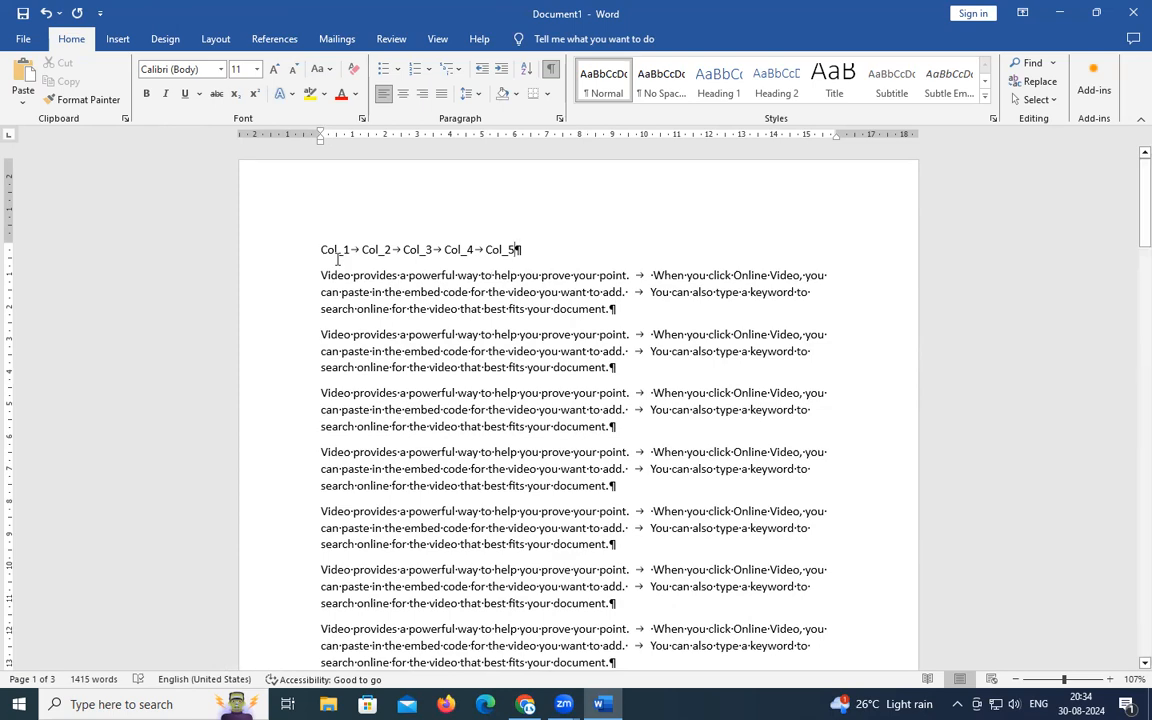
# Convert the entire document text, headings included, into a five-column table with the text separated at tabs.
pyautogui.scroll(-10, 505, 335)
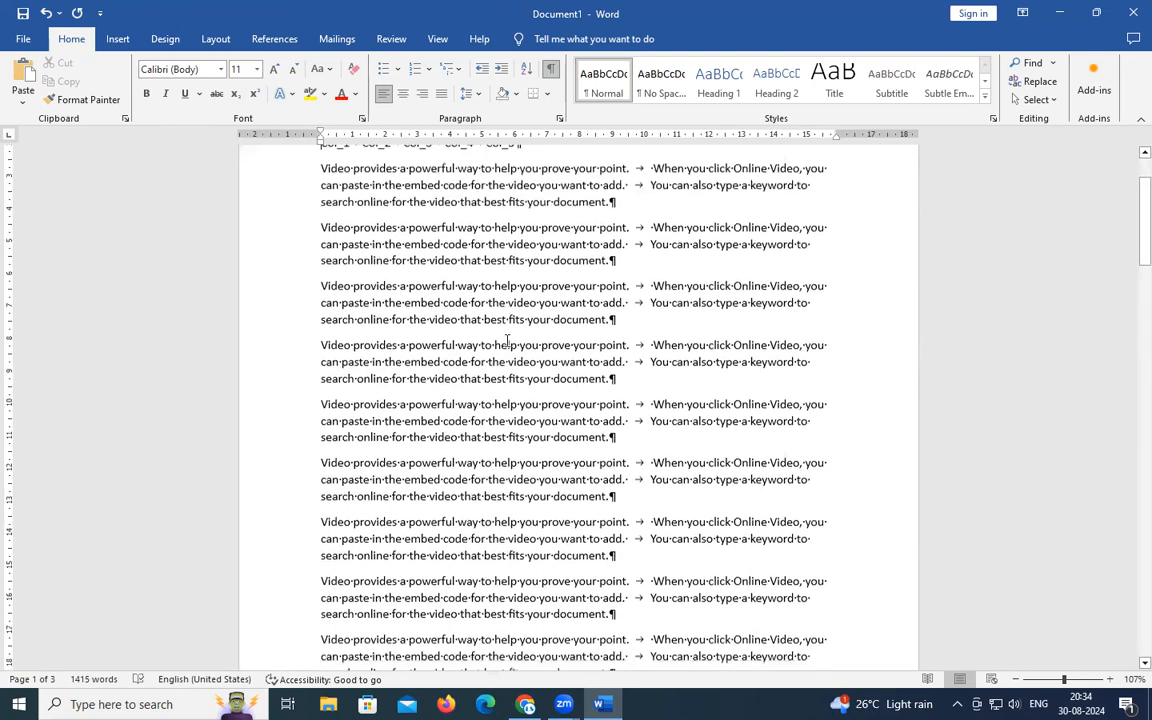
pyautogui.scroll(-12, 511, 347)
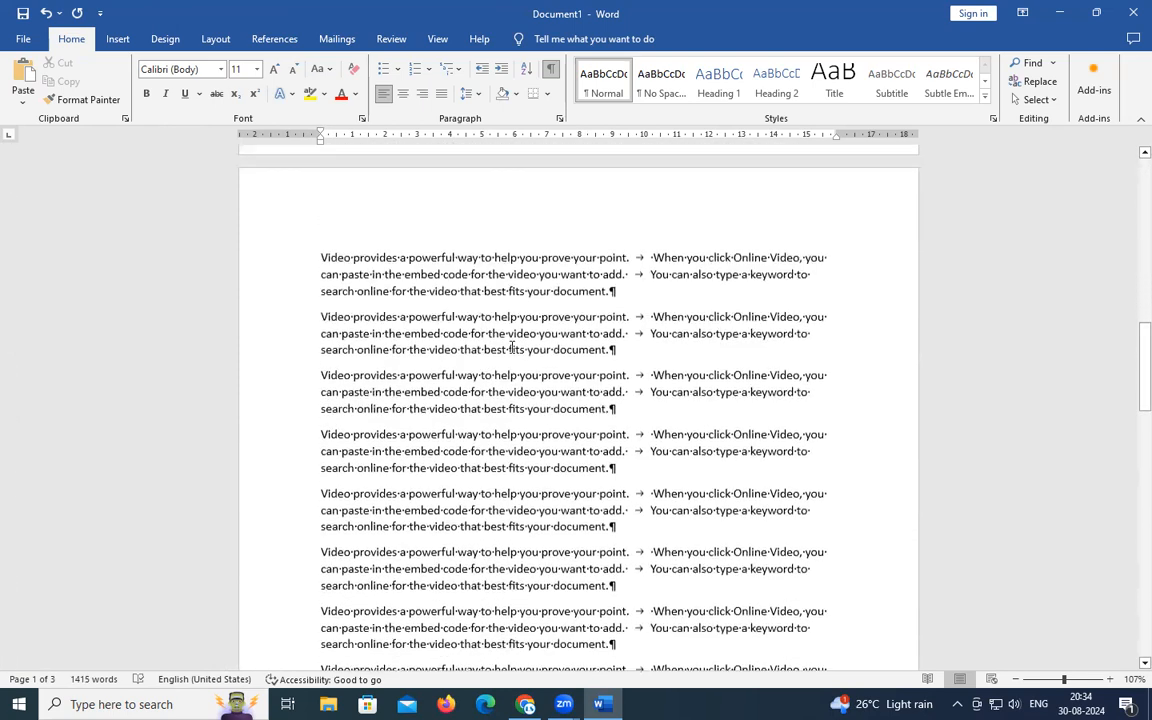
pyautogui.scroll(-10, 620, 460)
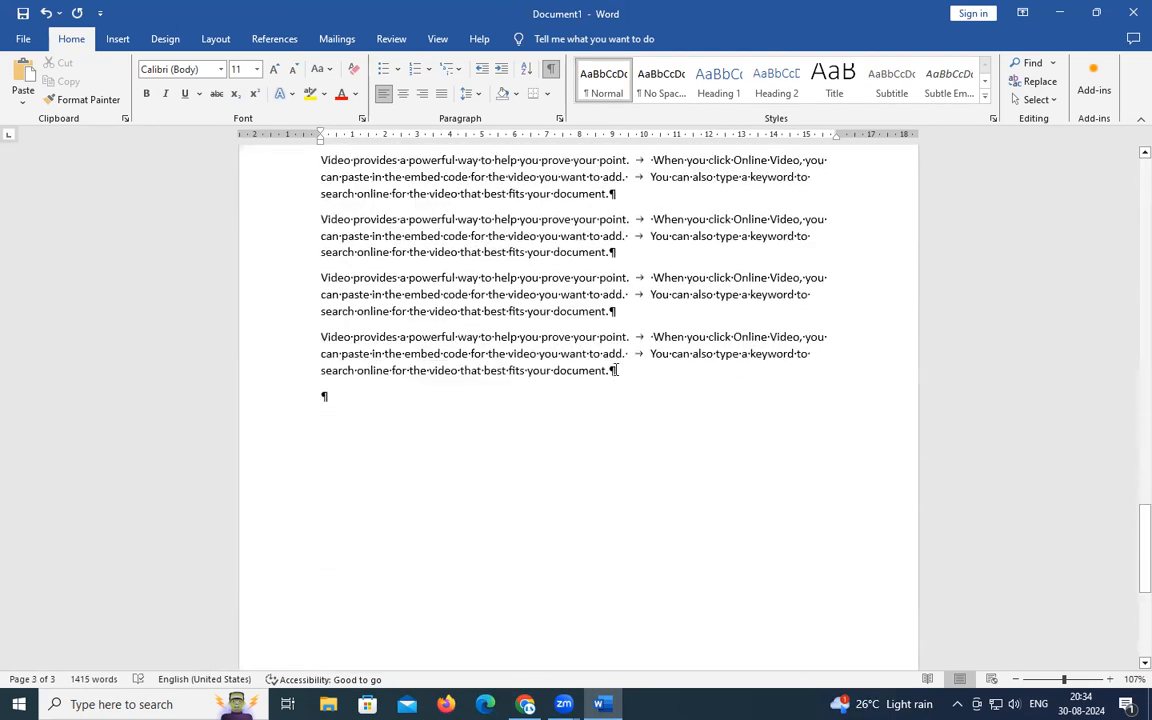
pyautogui.hotkey('ctrl', 'a')
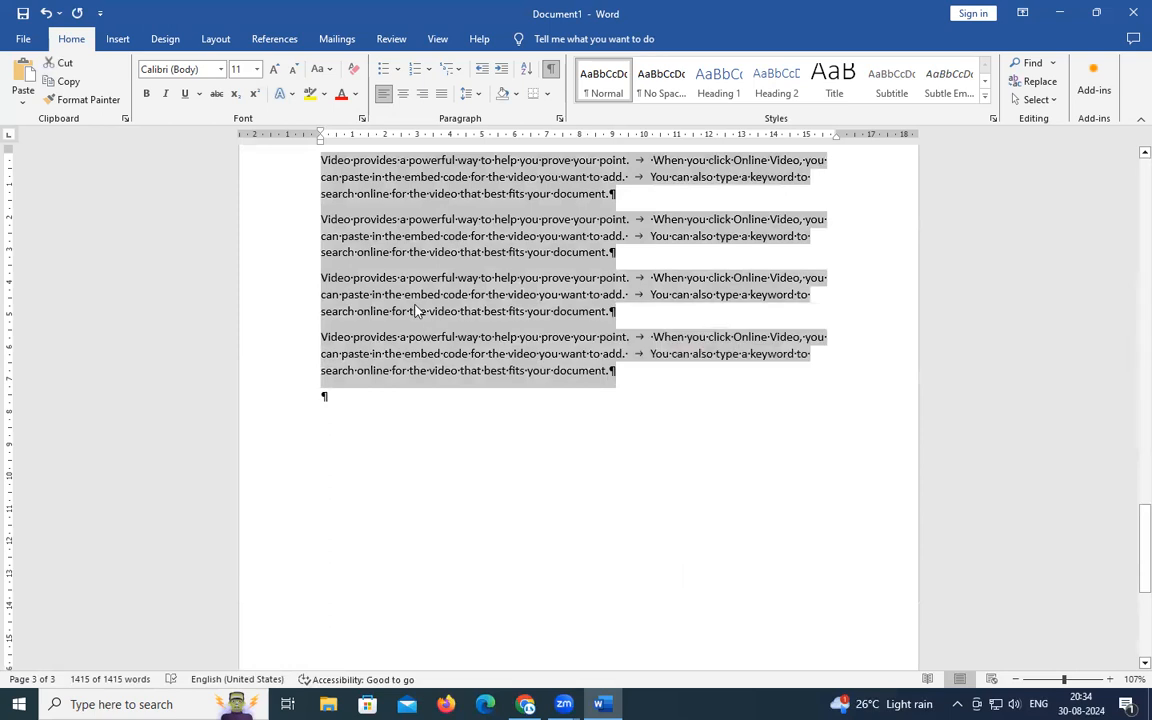
pyautogui.scroll(10, 572, 282)
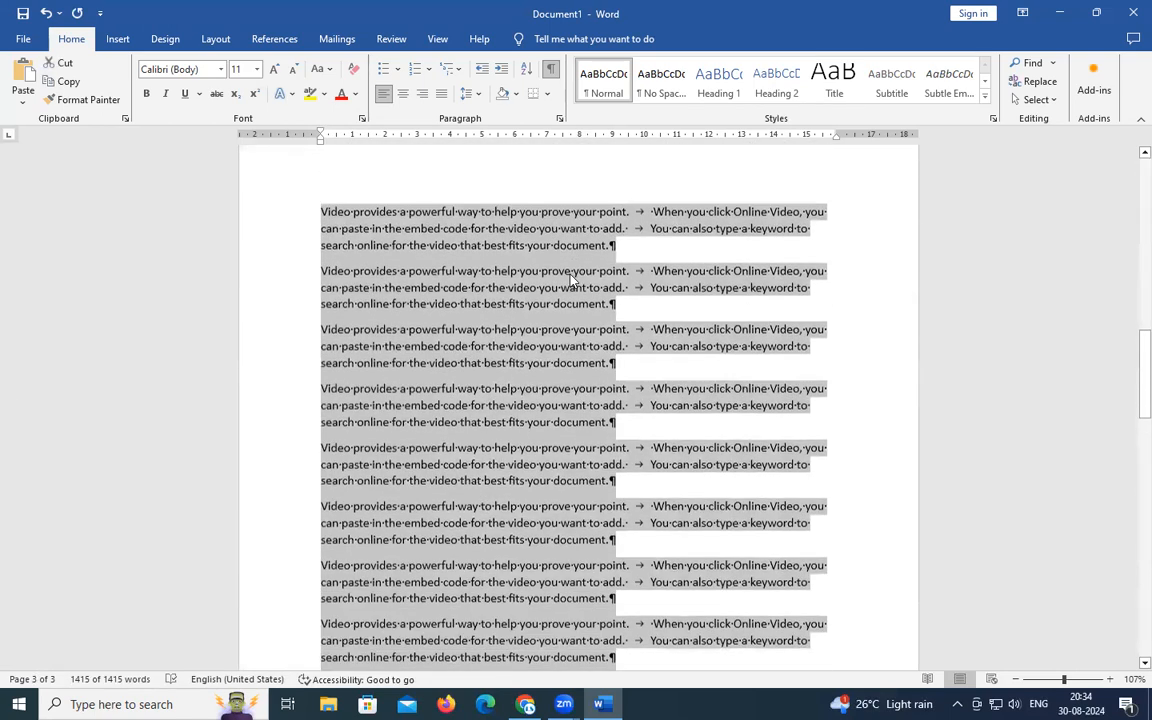
pyautogui.click(118, 39)
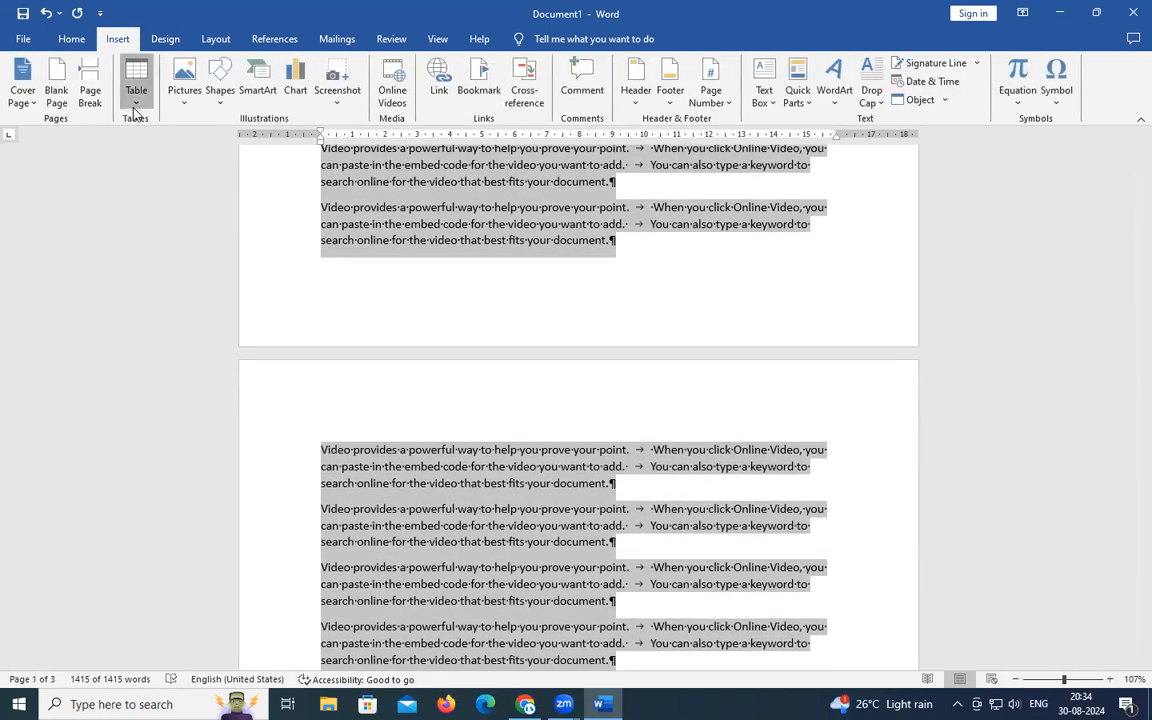
pyautogui.click(128, 92)
pyautogui.click(222, 301)
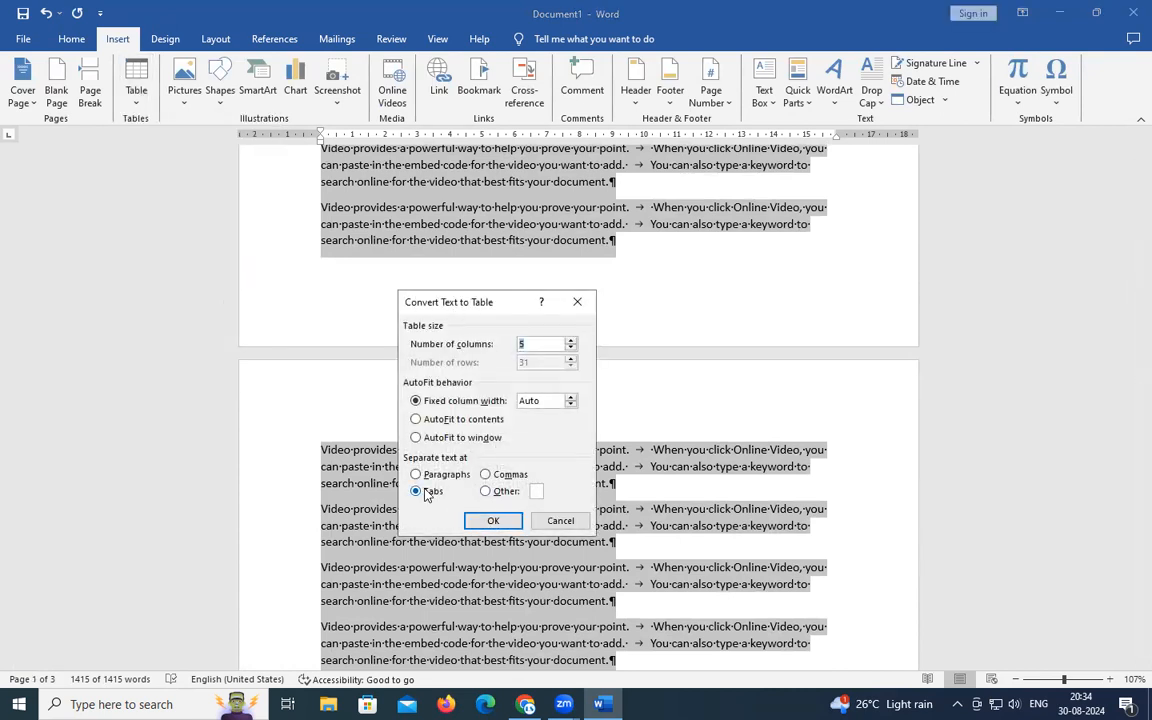
pyautogui.click(490, 522)
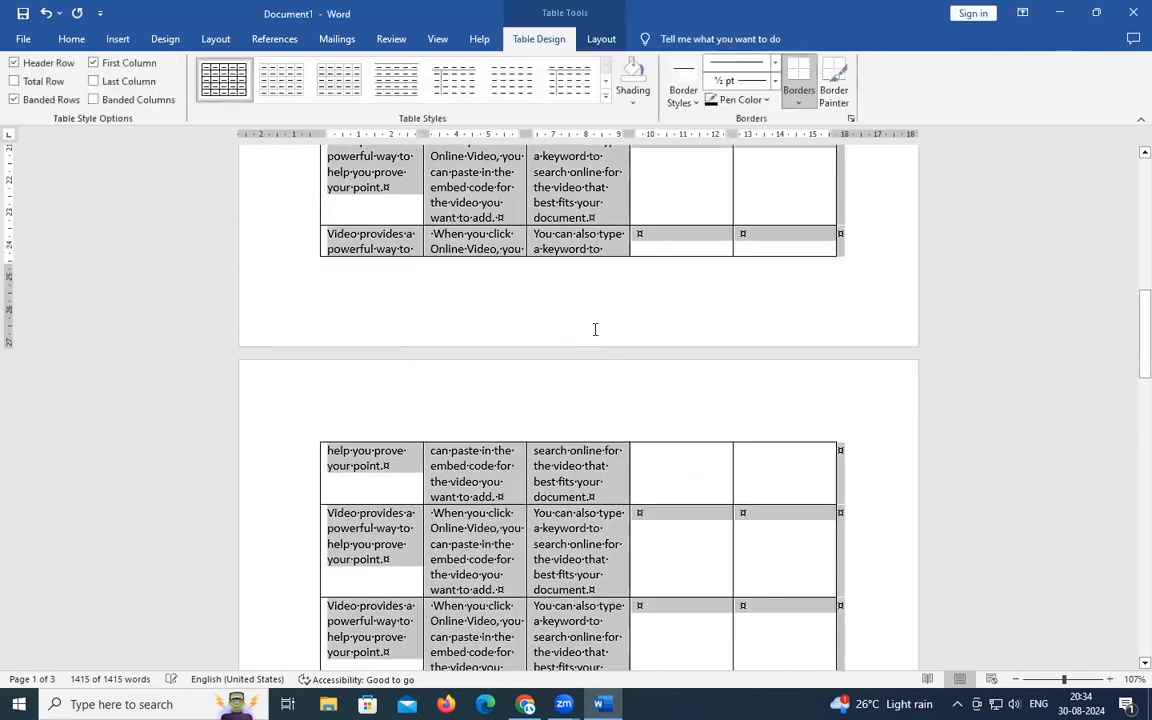
pyautogui.click(663, 318)
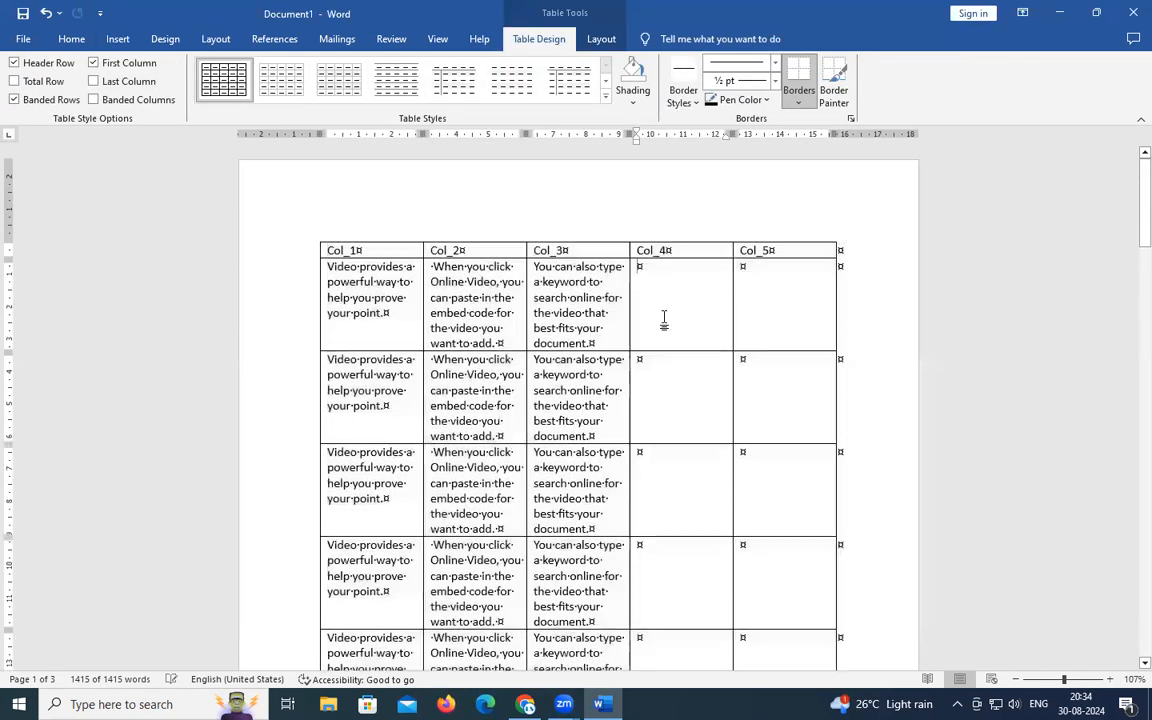
pyautogui.scroll(-10, 663, 318)
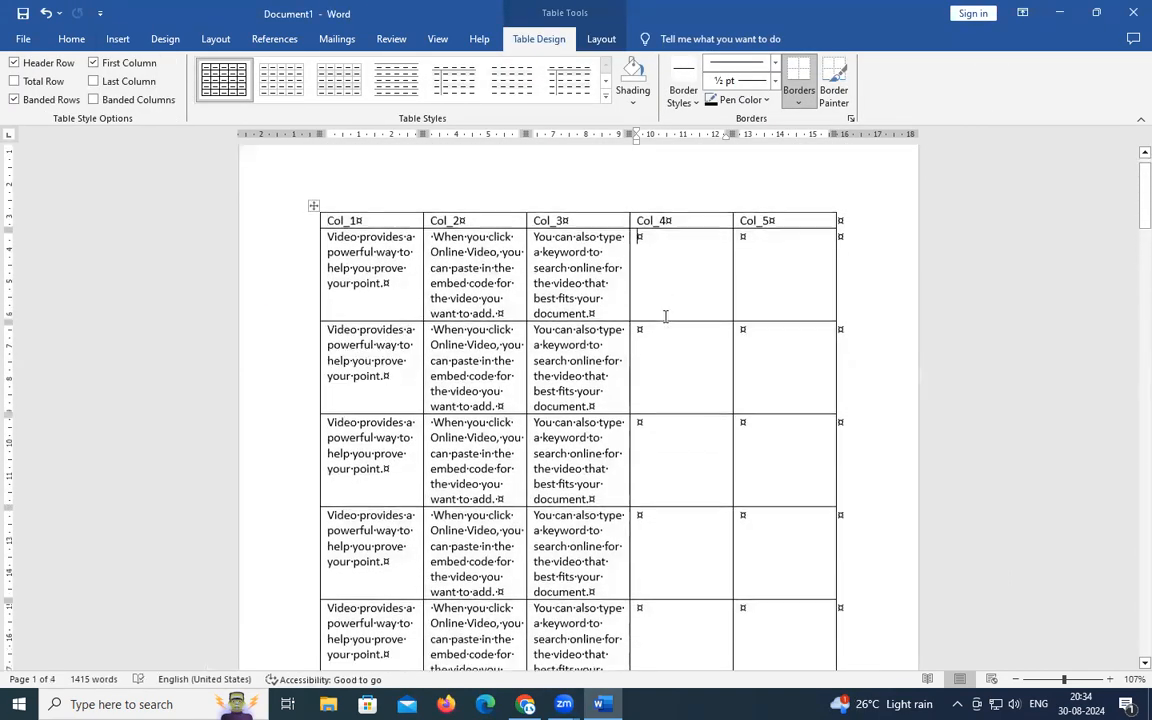
pyautogui.scroll(-3, 665, 316)
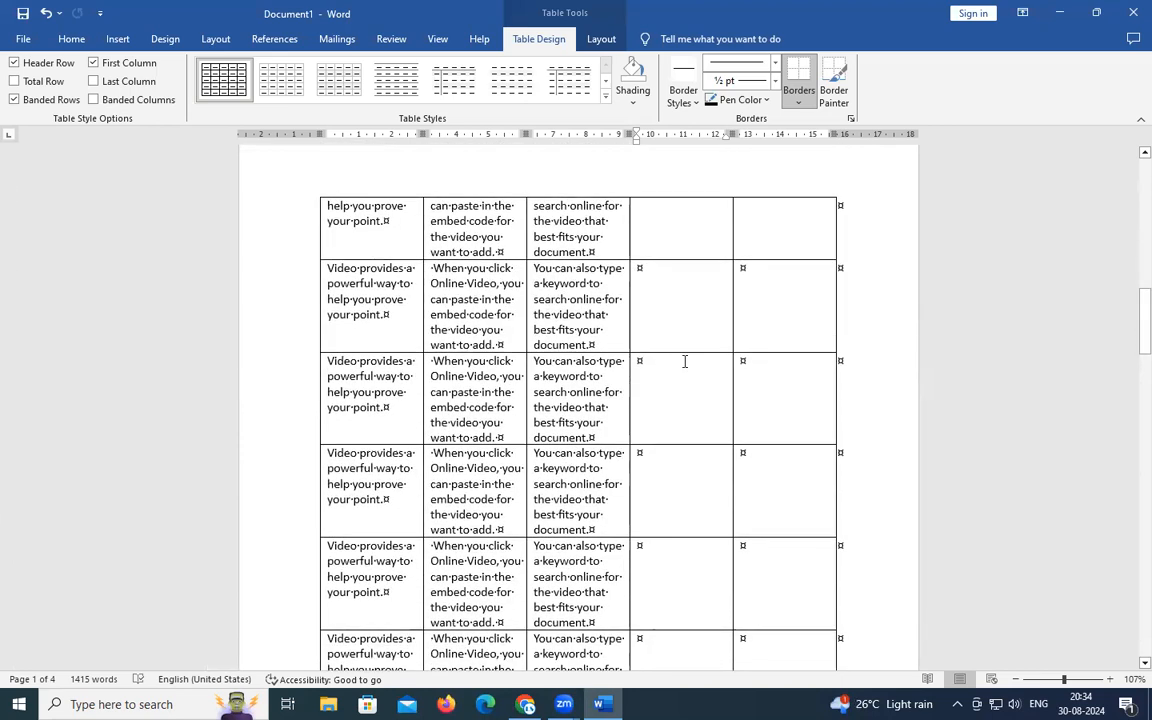
# Undo the five-column table conversion, redo it to compare the columns, and undo it again.
pyautogui.hotkey('ctrl', 'z')
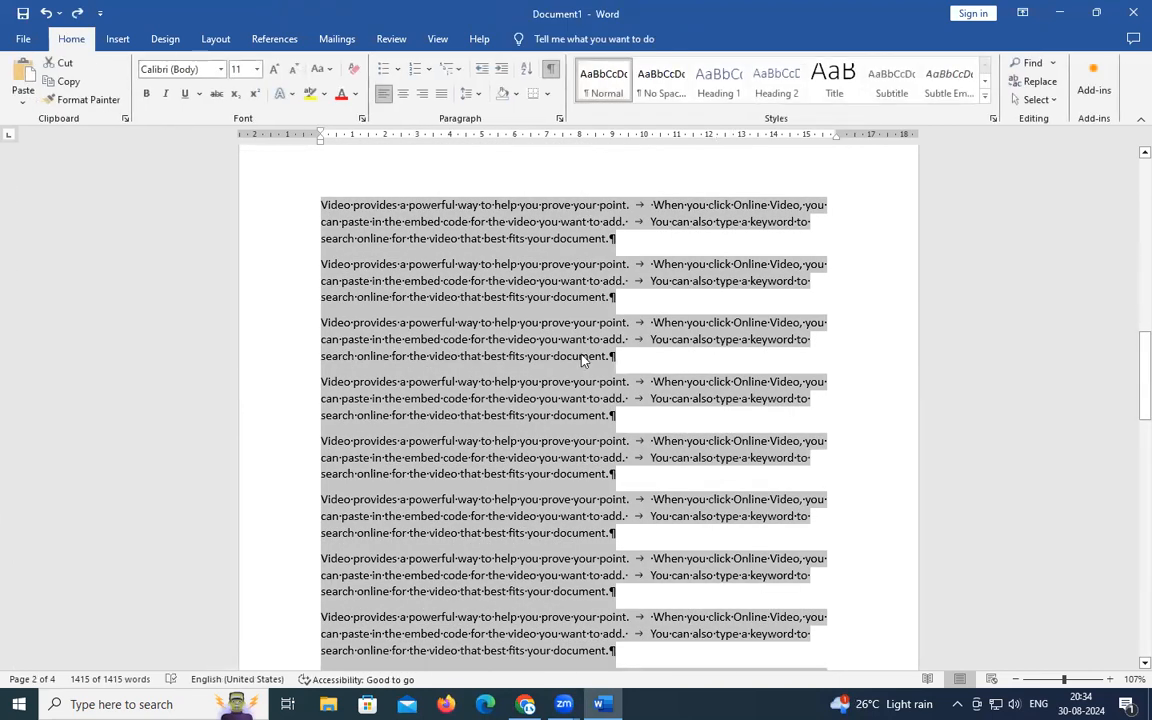
pyautogui.click(553, 372)
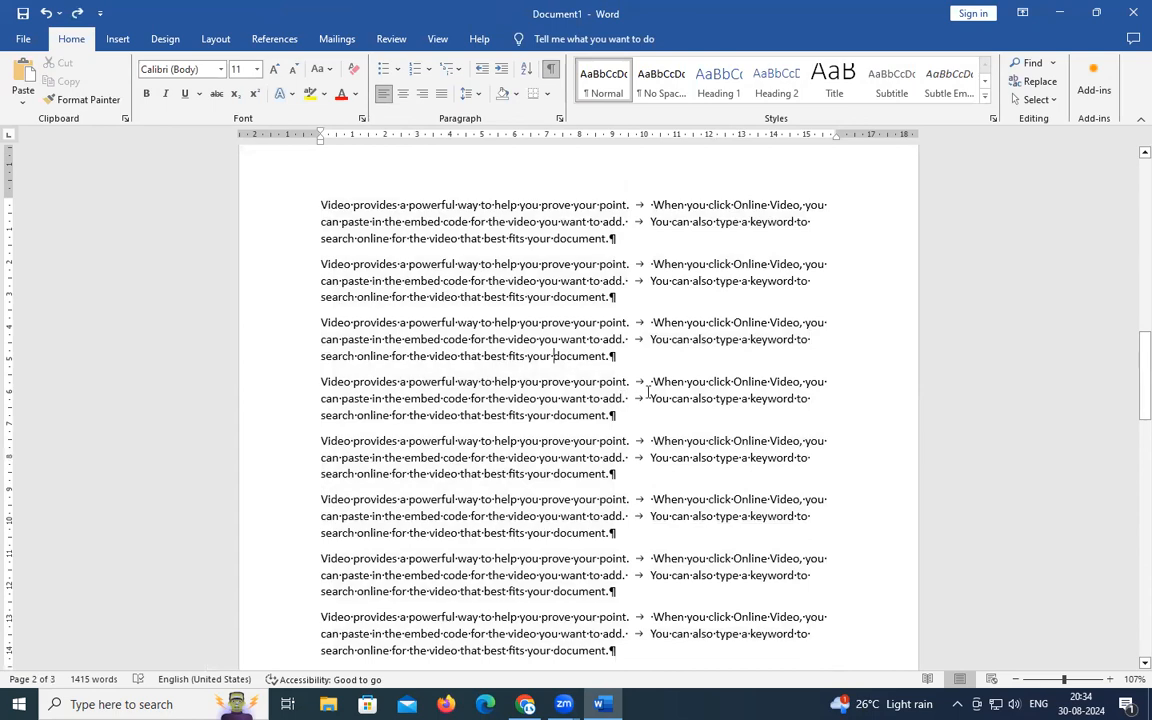
pyautogui.scroll(10, 594, 382)
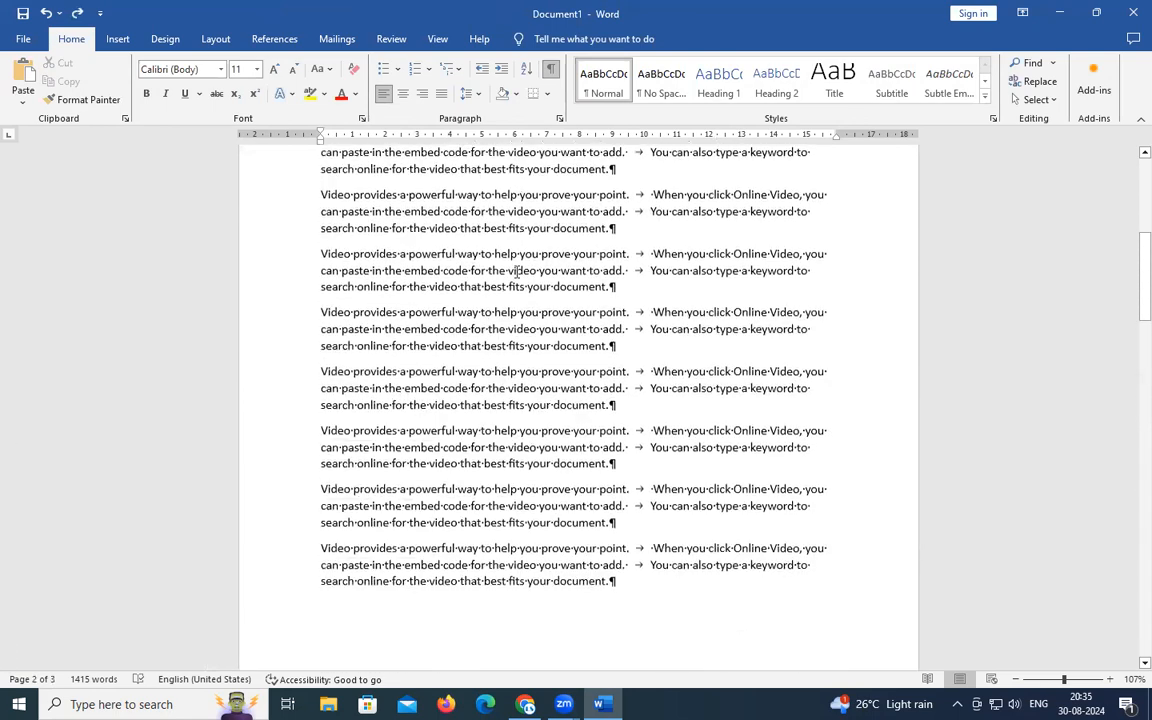
pyautogui.scroll(5, 505, 270)
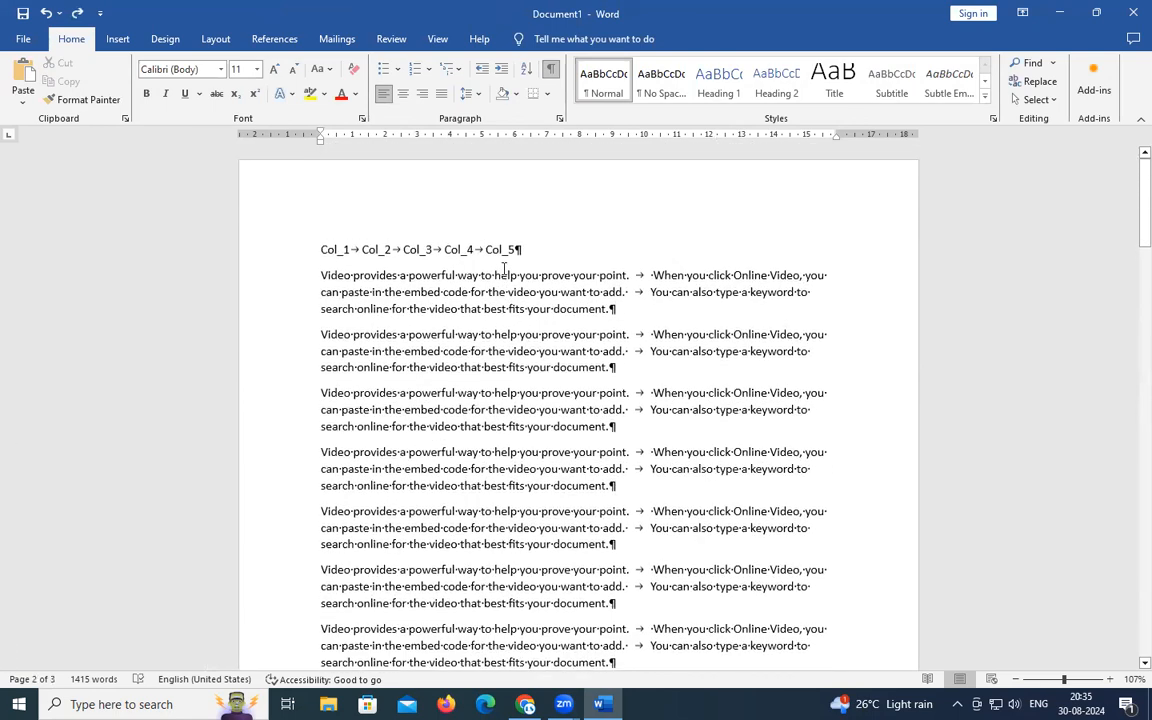
pyautogui.hotkey('ctrl', 'z')
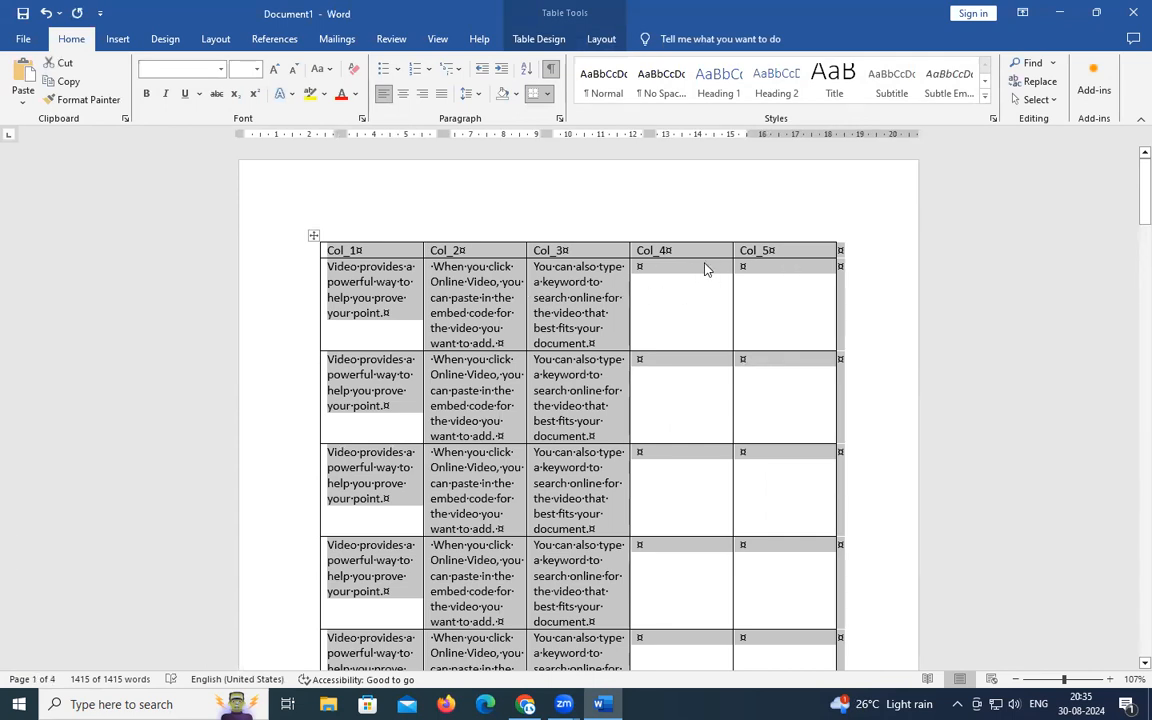
pyautogui.hotkey('ctrl', 'y')
# Delete the Col_4 and Col_5 headings from the first line, keeping Col_1, Col_2 and Col_3.
pyautogui.click(494, 258)
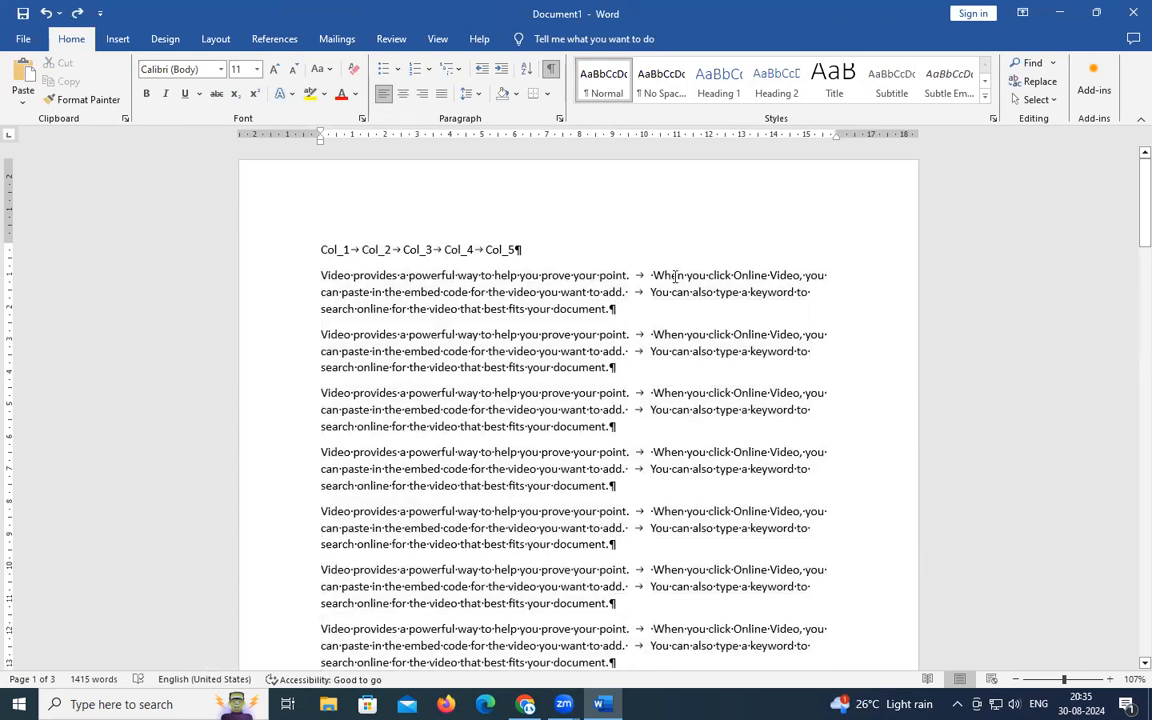
pyautogui.moveTo(437, 249); pyautogui.dragTo(516, 249)
pyautogui.press('Delete')
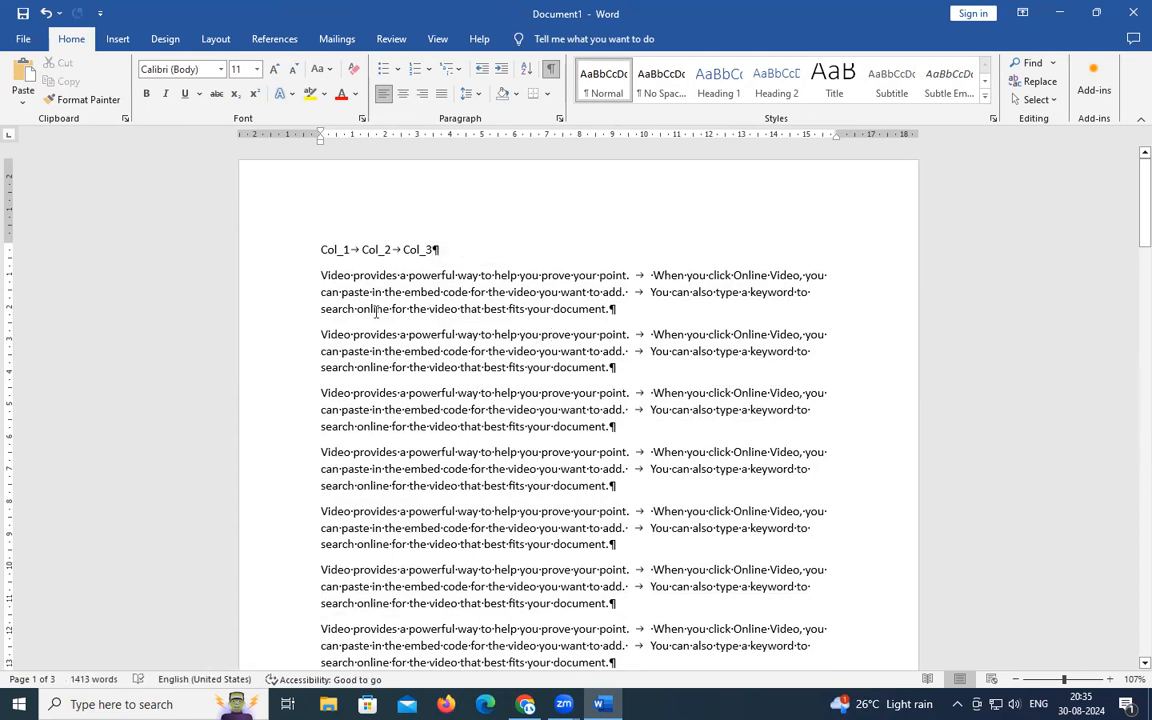
# Convert the heading line and all the tab-separated paragraphs into a three-column table.
pyautogui.scroll(-20, 414, 383)
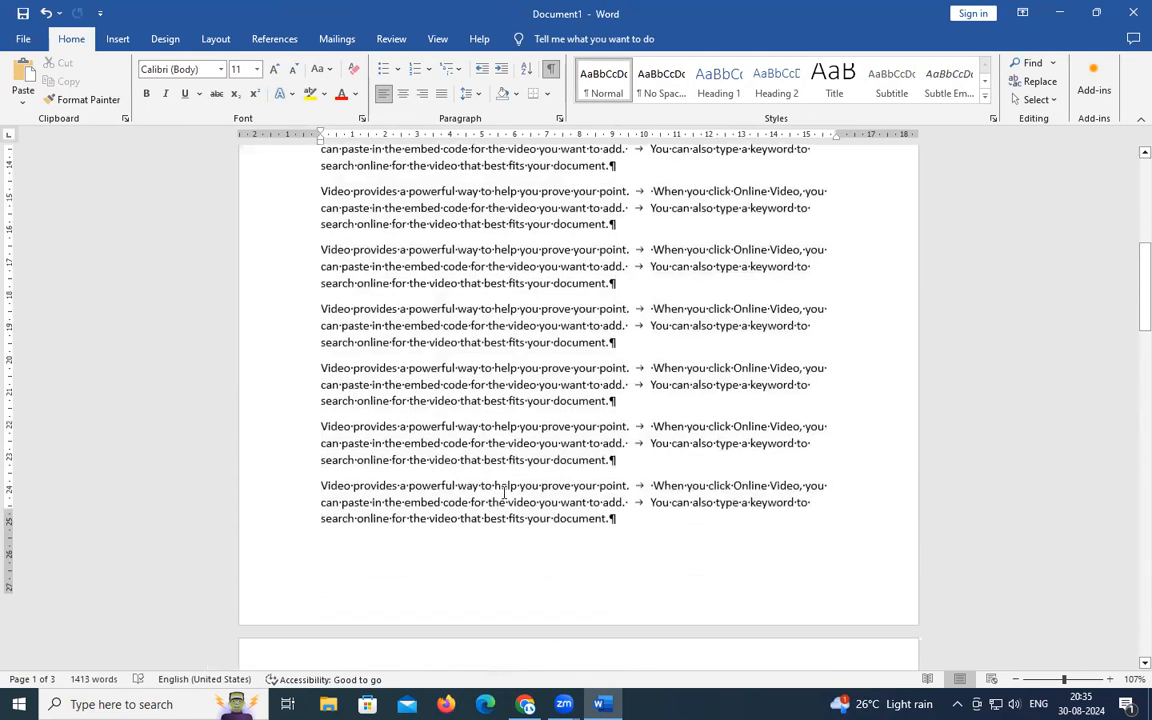
pyautogui.scroll(-10, 503, 492)
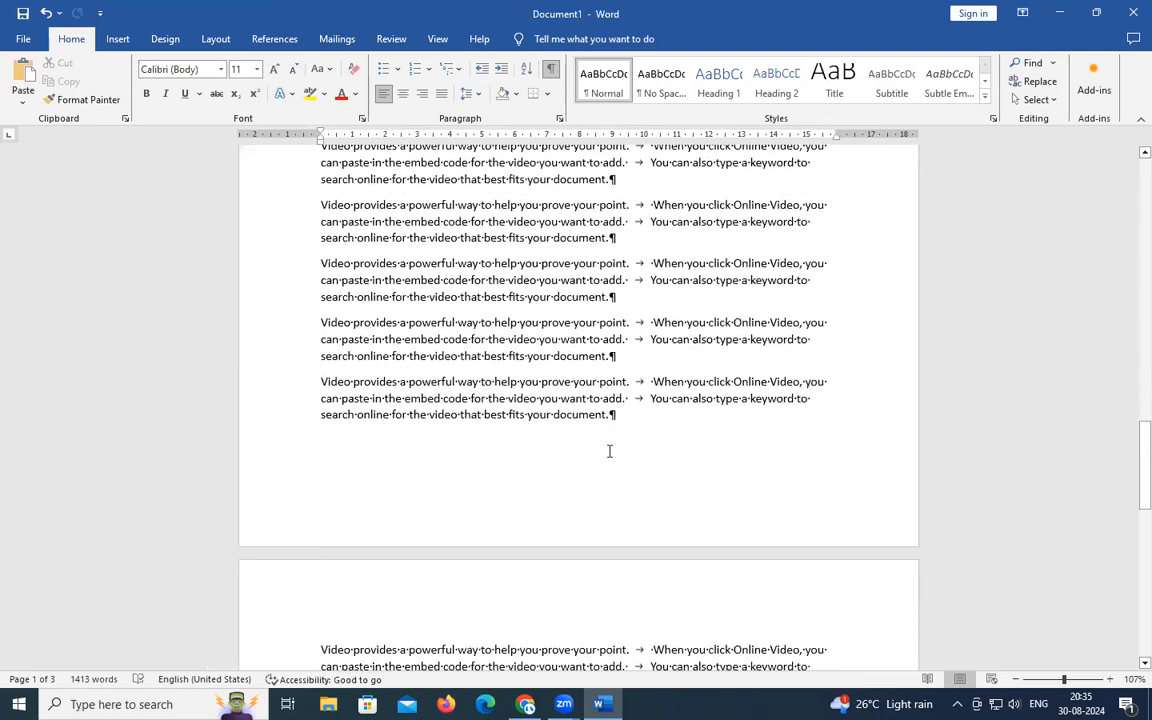
pyautogui.keyDown('shift'); pyautogui.click(611, 462); pyautogui.keyUp('shift')
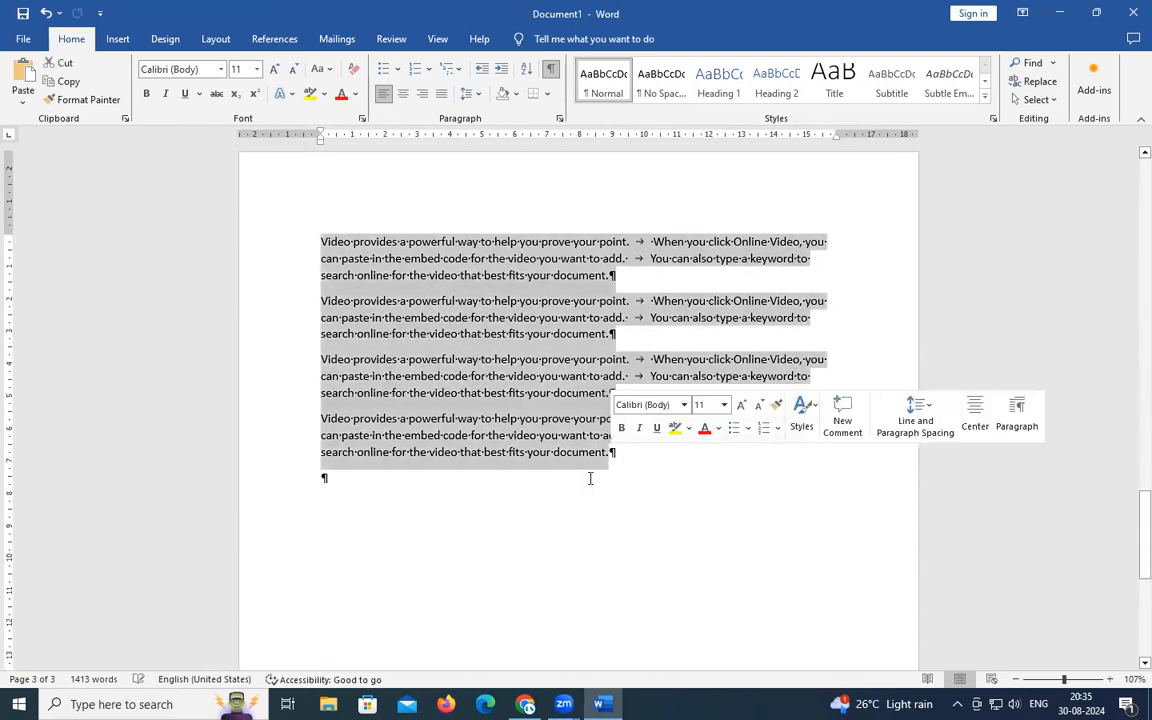
pyautogui.click(117, 39)
pyautogui.click(136, 100)
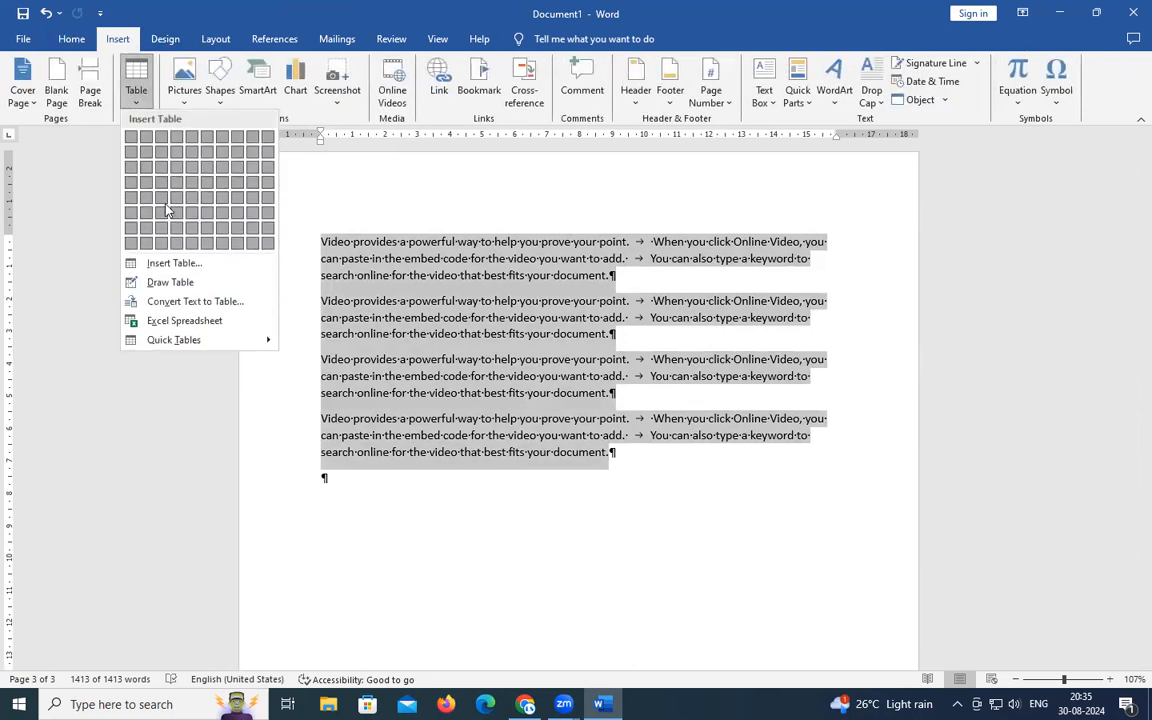
pyautogui.click(175, 300)
pyautogui.click(494, 520)
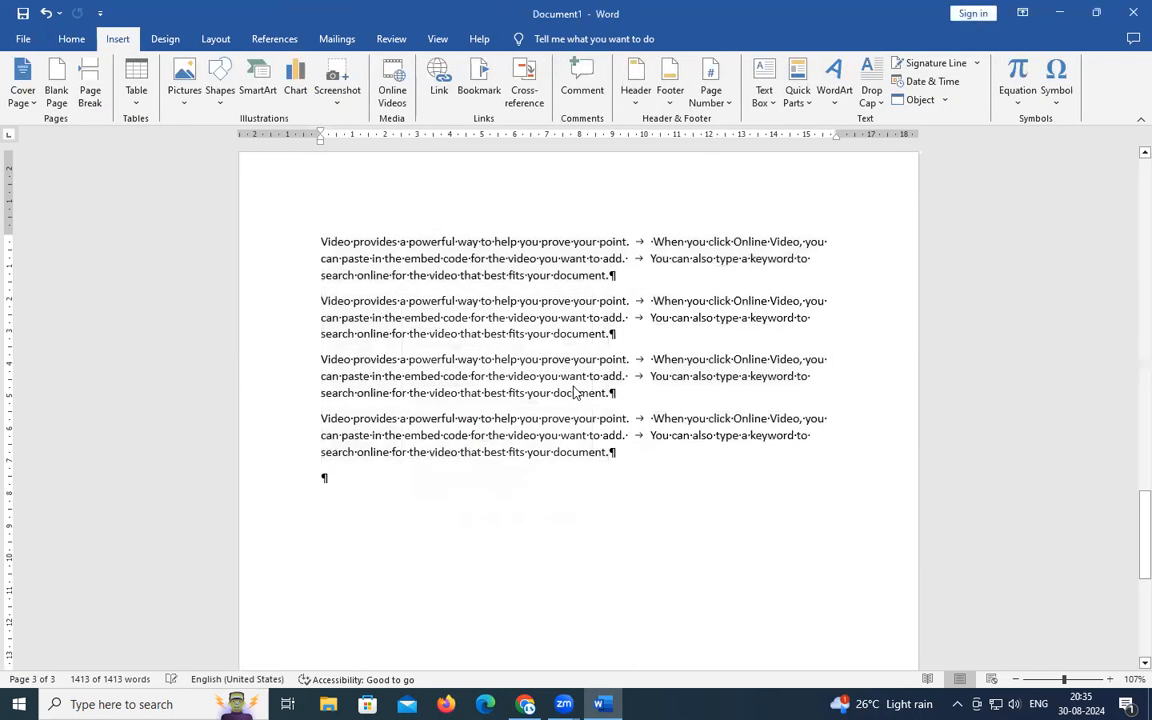
pyautogui.scroll(20, 561, 354)
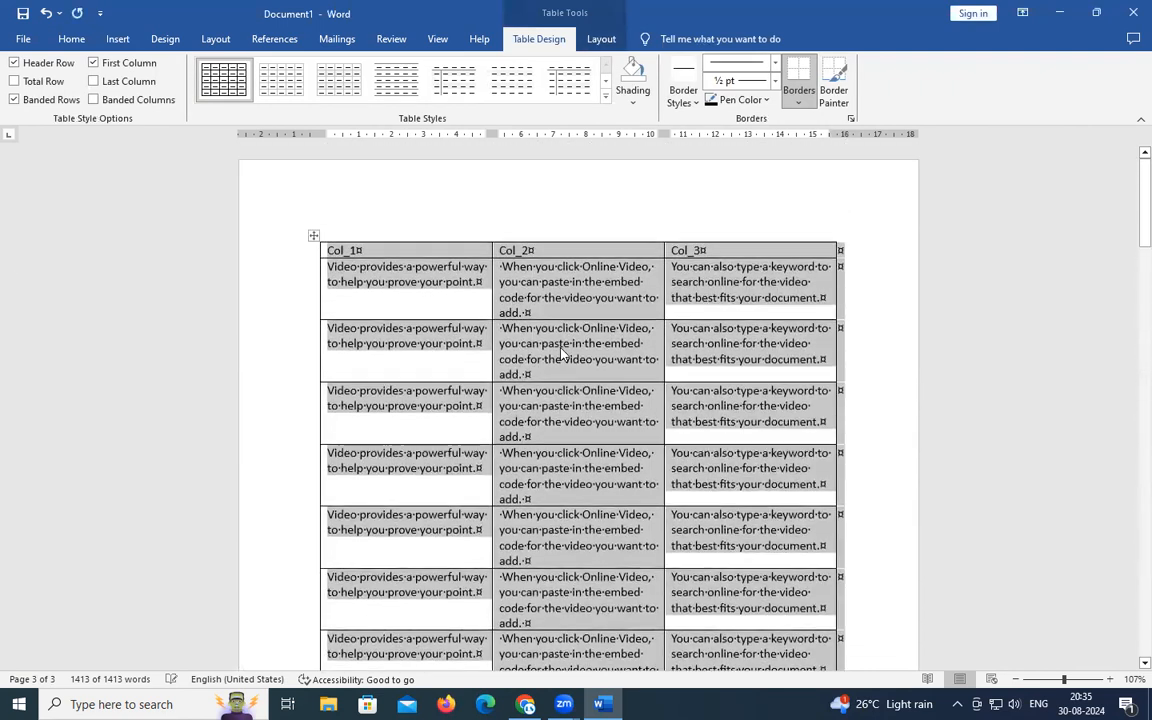
# Select the table's first row and switch the Header Row style option off and back on.
pyautogui.click(289, 252)
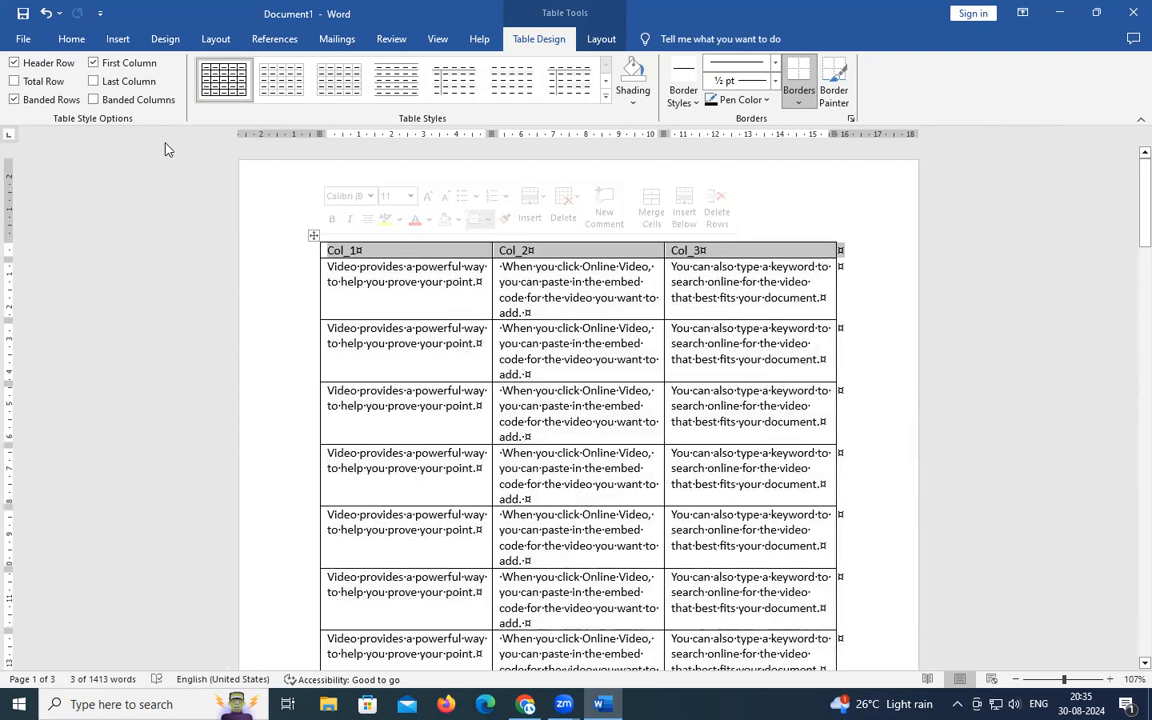
pyautogui.click(15, 64)
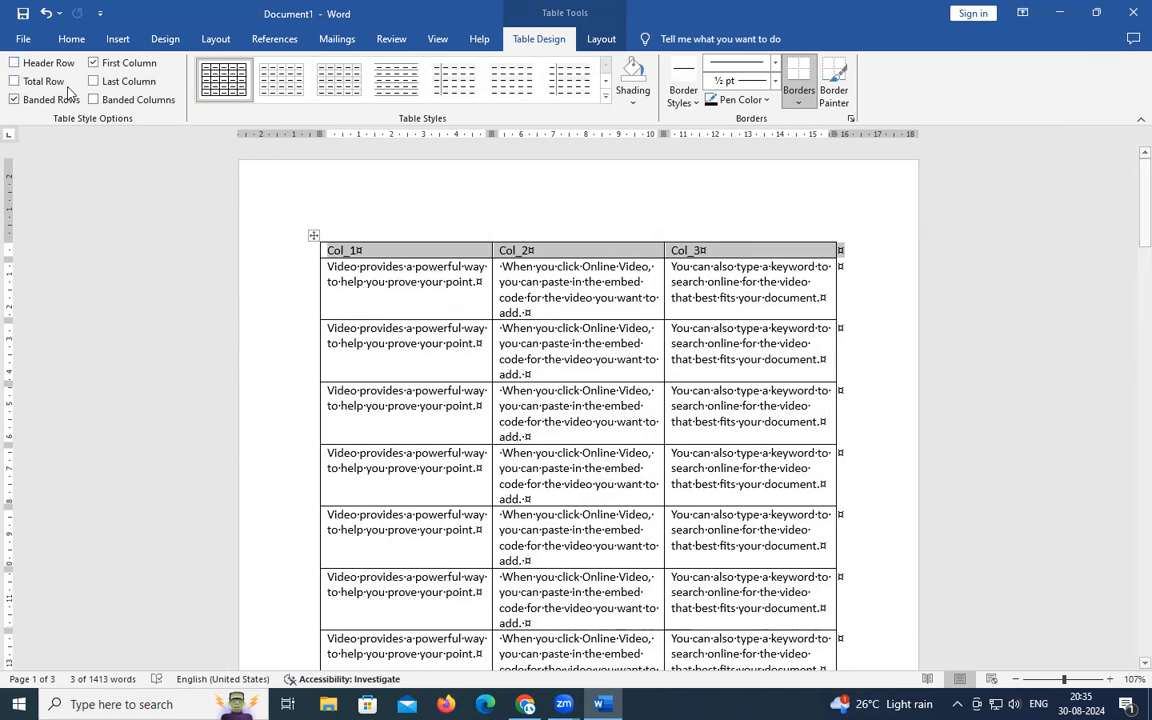
pyautogui.click(15, 63)
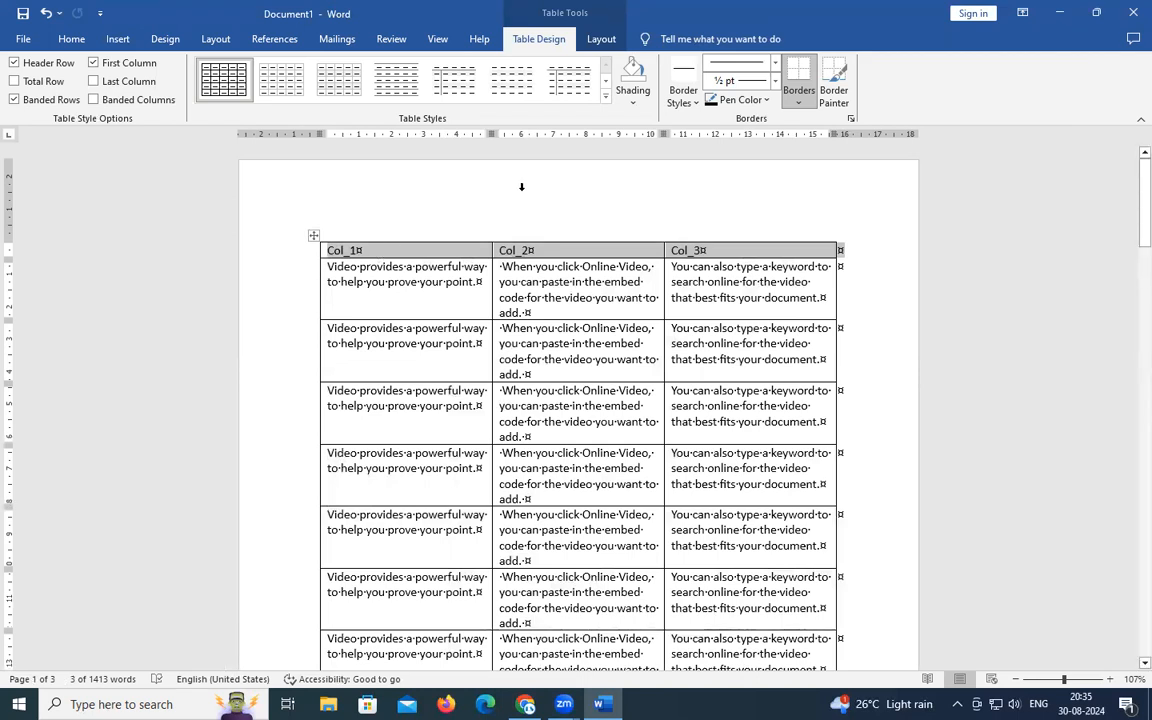
# Examine the table across all pages, checking whether the Col_1, Col_2 and Col_3 headings repeat at the start of each page.
pyautogui.scroll(-15, 572, 297)
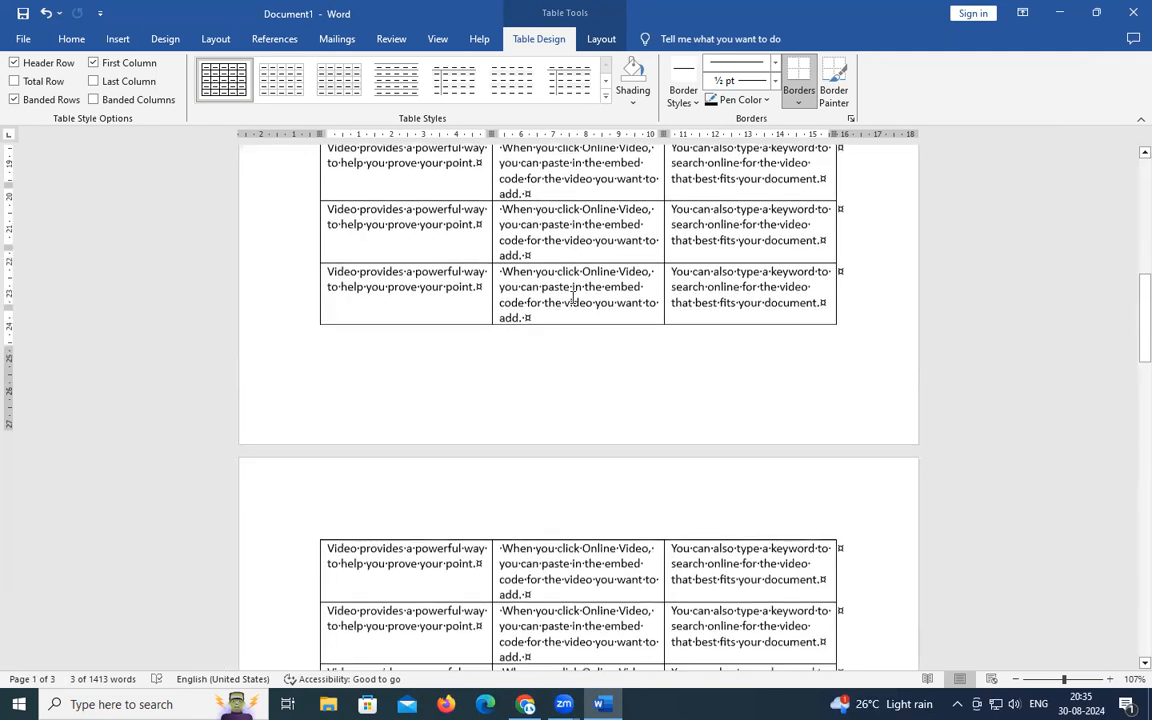
pyautogui.scroll(-3, 347, 483)
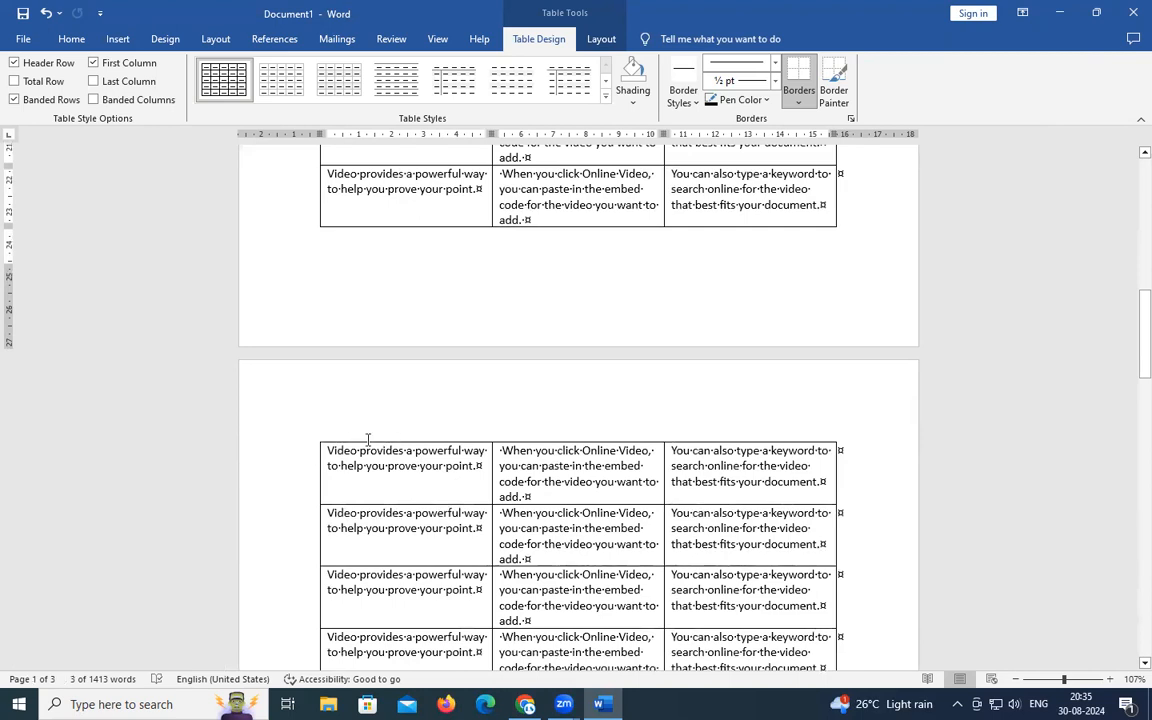
pyautogui.scroll(-20, 368, 440)
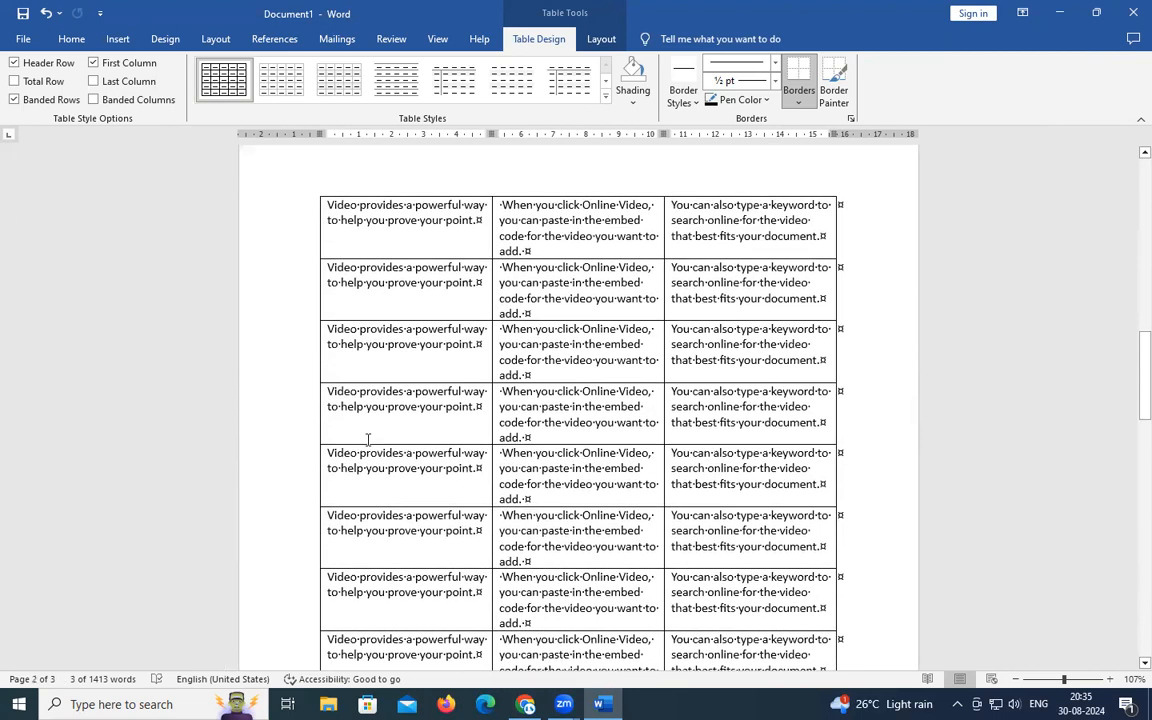
pyautogui.scroll(-3, 368, 440)
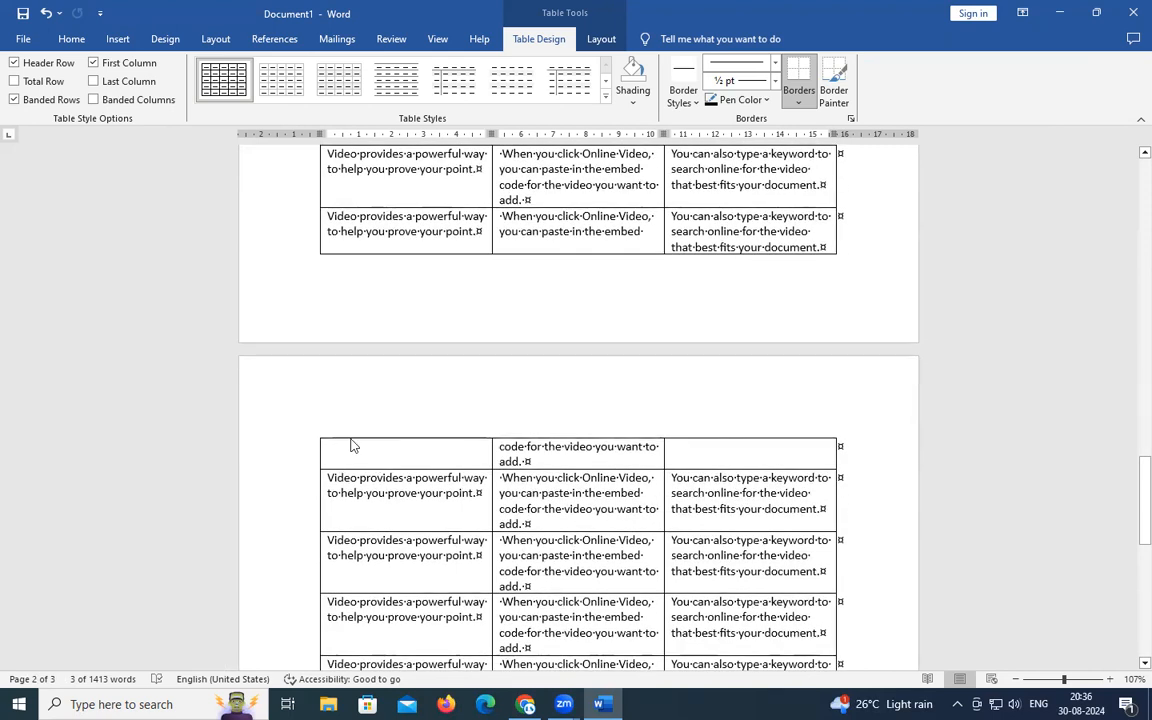
pyautogui.click(394, 487)
pyautogui.click(562, 495)
pyautogui.click(688, 500)
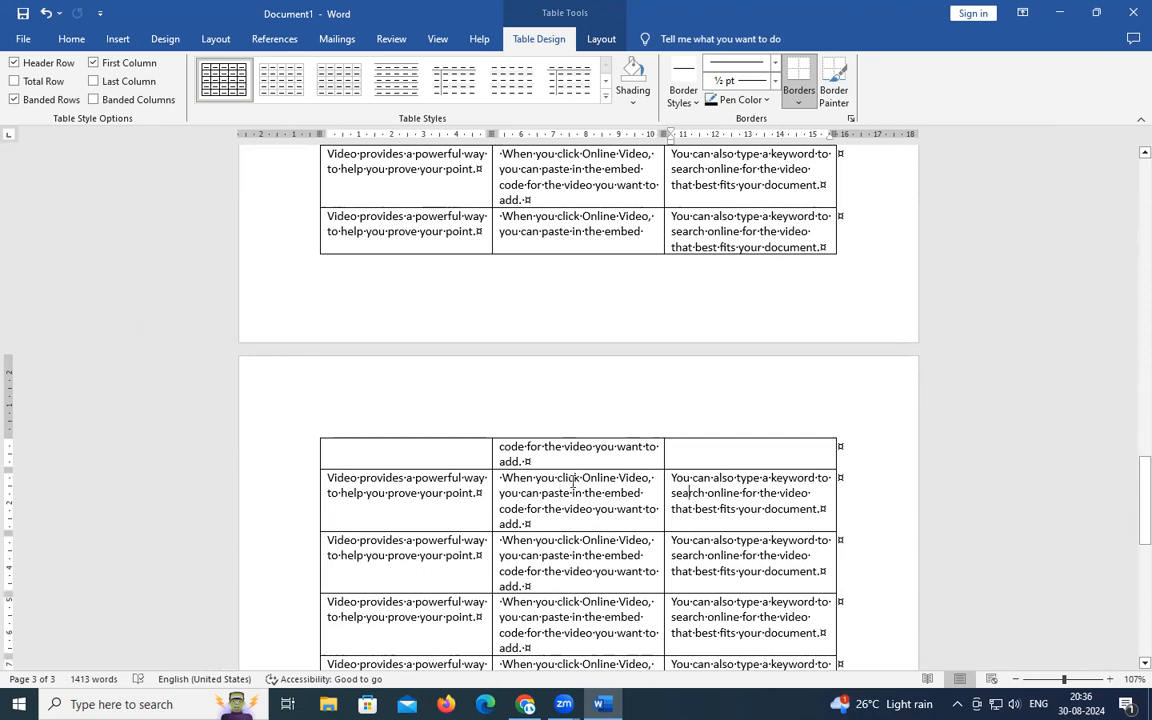
pyautogui.scroll(15, 573, 483)
pyautogui.scroll(10, 573, 483)
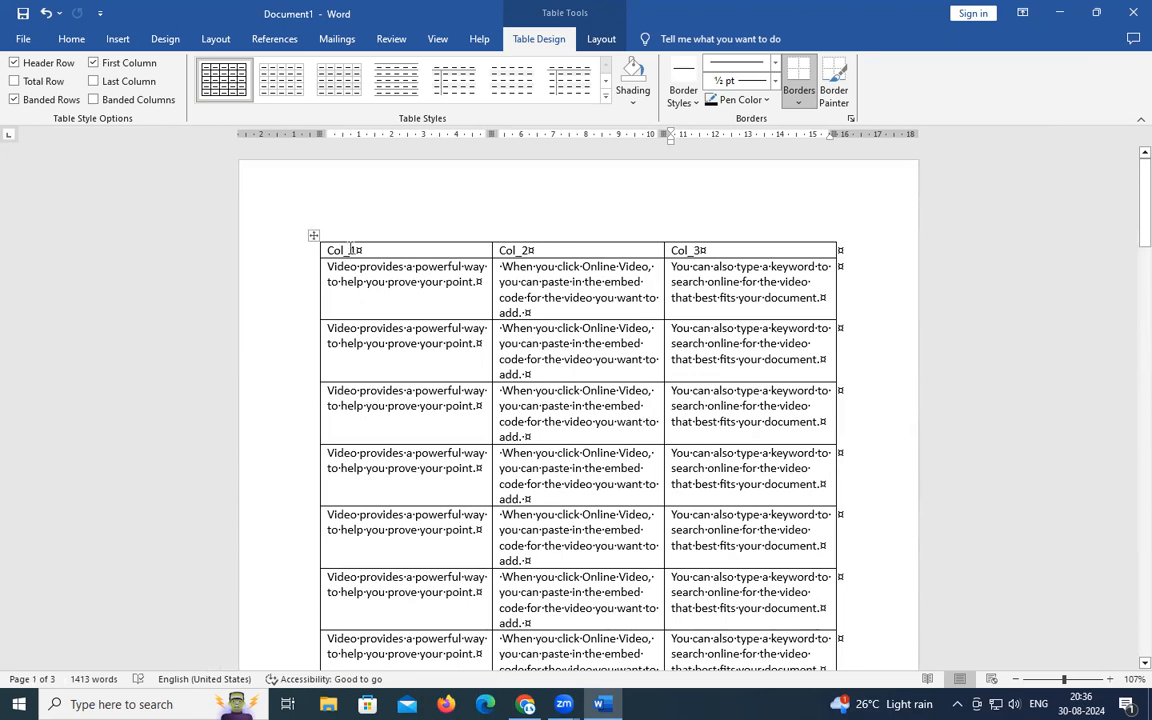
pyautogui.moveTo(328, 250); pyautogui.dragTo(363, 250)
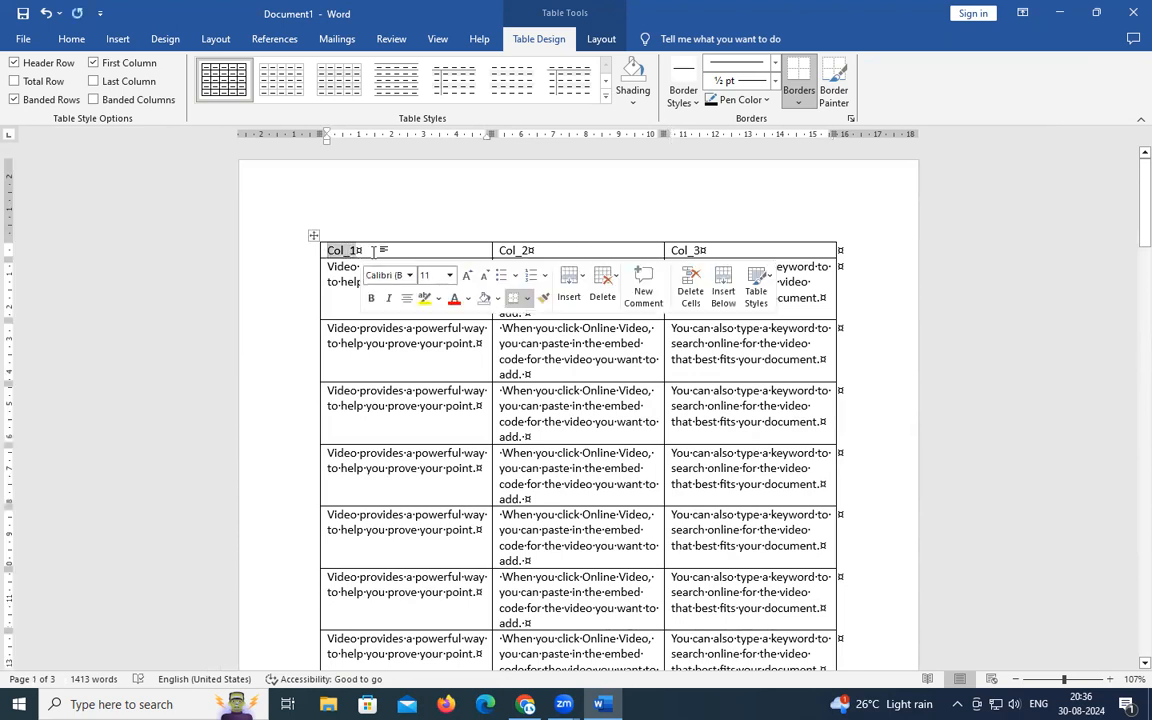
pyautogui.click(496, 252)
pyautogui.scroll(-12, 478, 466)
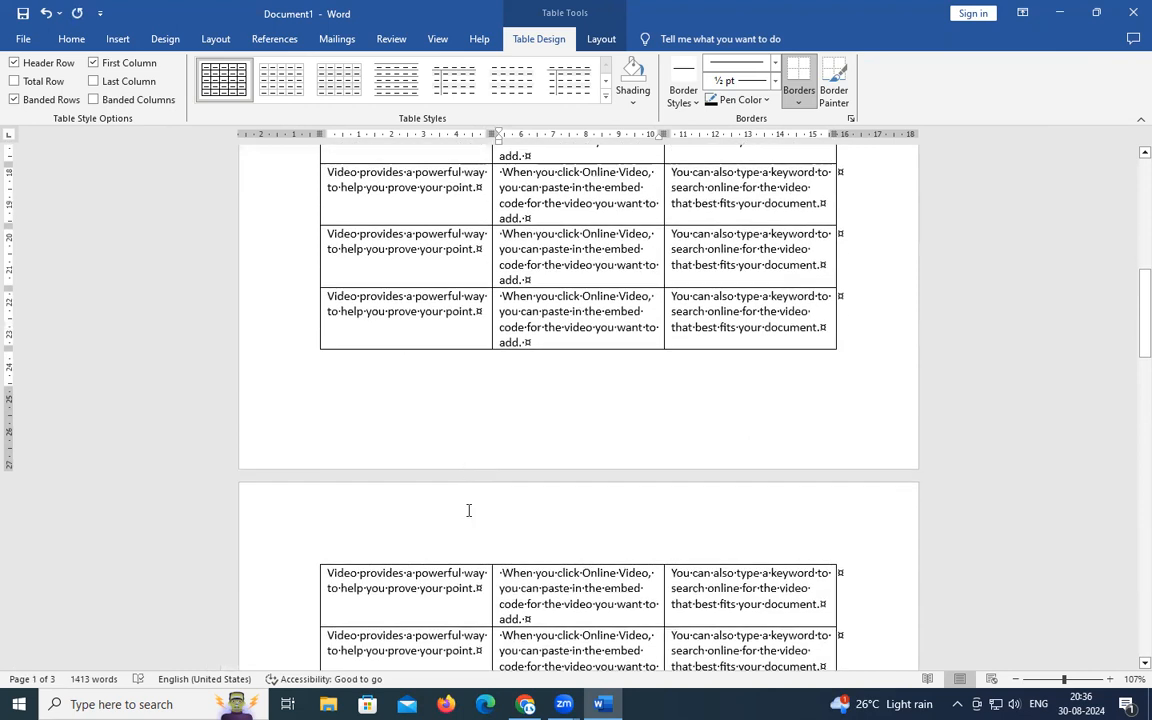
# Try applying Repeat Header Rows with the entire table selected, and check the pages that follow.
pyautogui.click(374, 550)
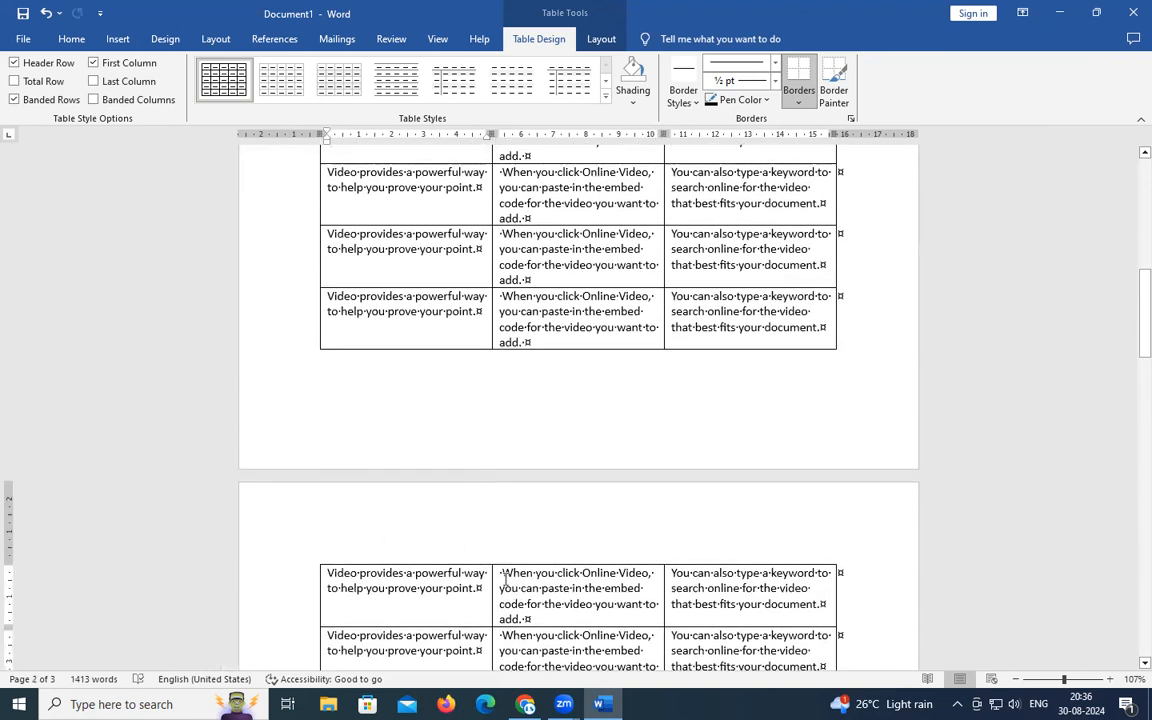
pyautogui.click(587, 588)
pyautogui.click(603, 39)
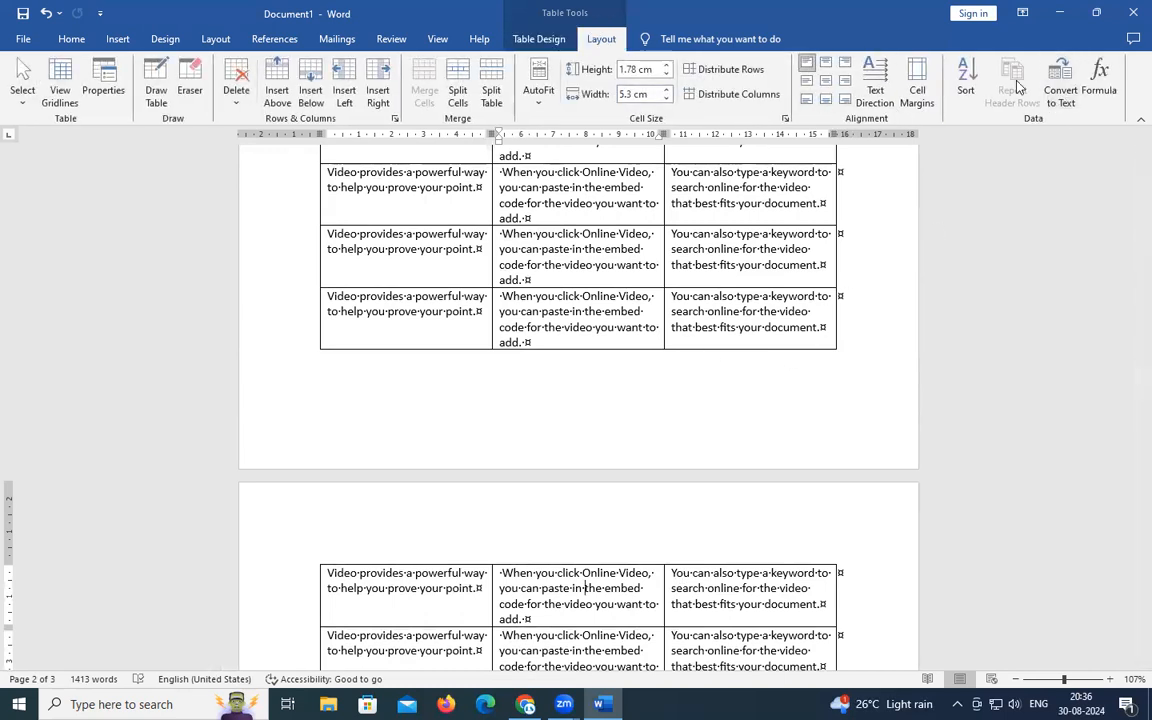
pyautogui.scroll(10, 361, 209)
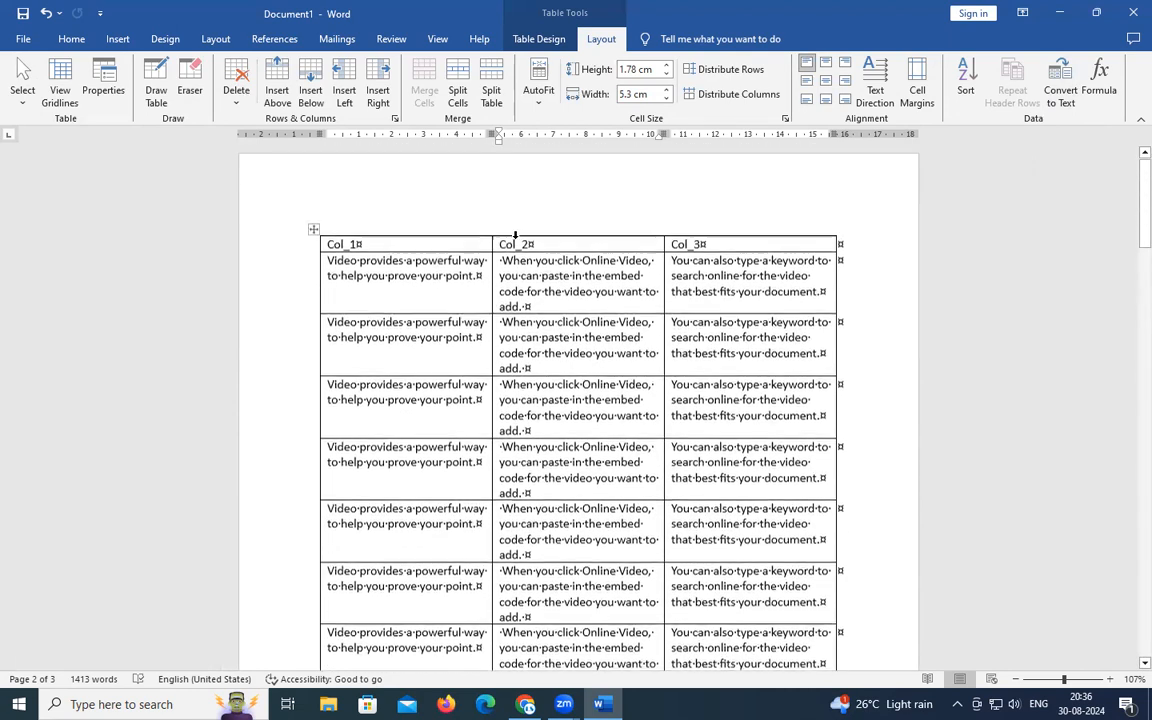
pyautogui.click(315, 235)
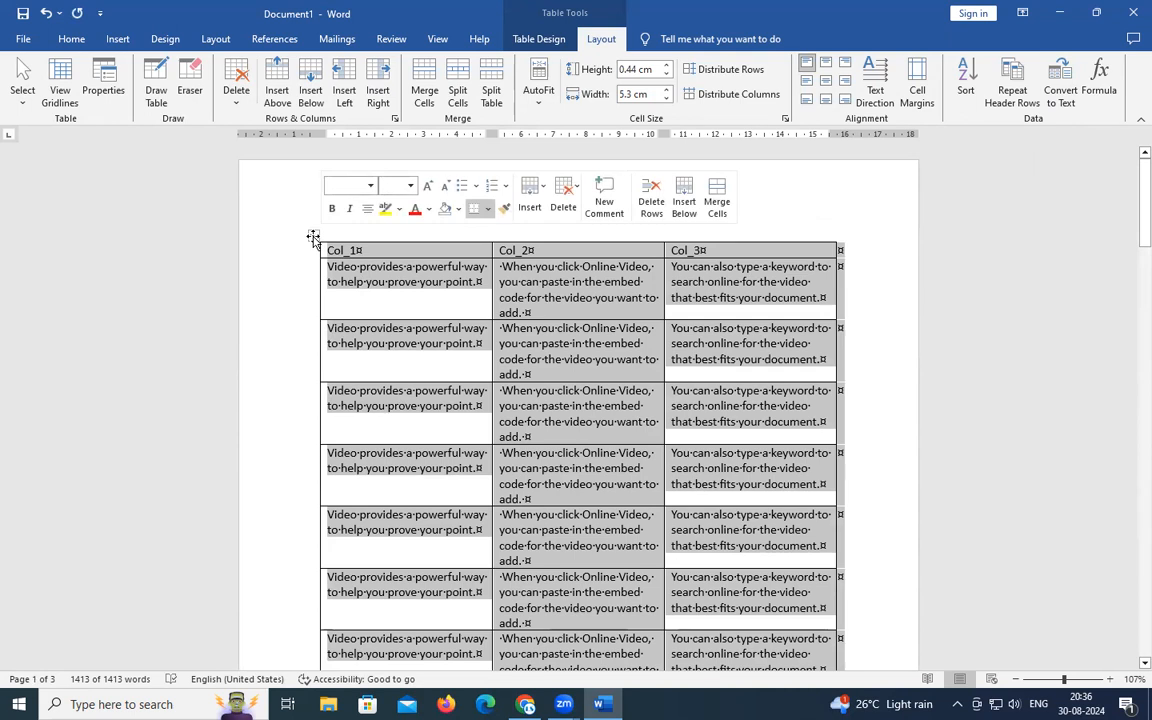
pyautogui.click(1012, 90)
pyautogui.scroll(-10, 703, 347)
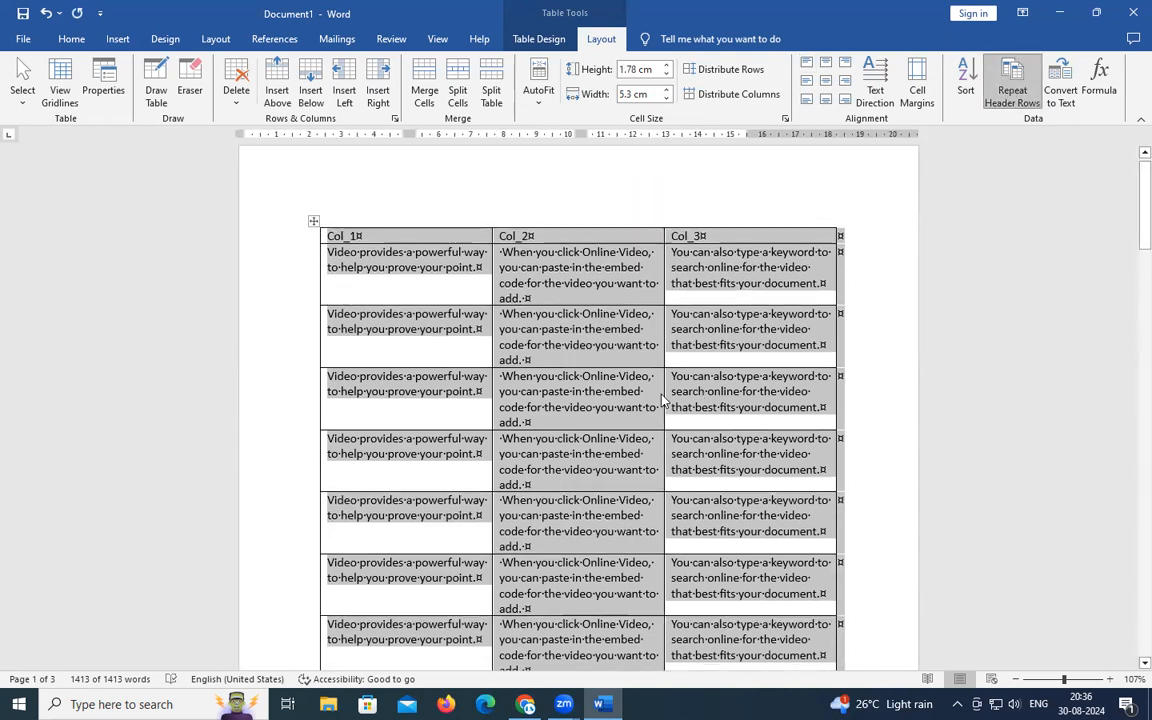
pyautogui.scroll(3, 607, 434)
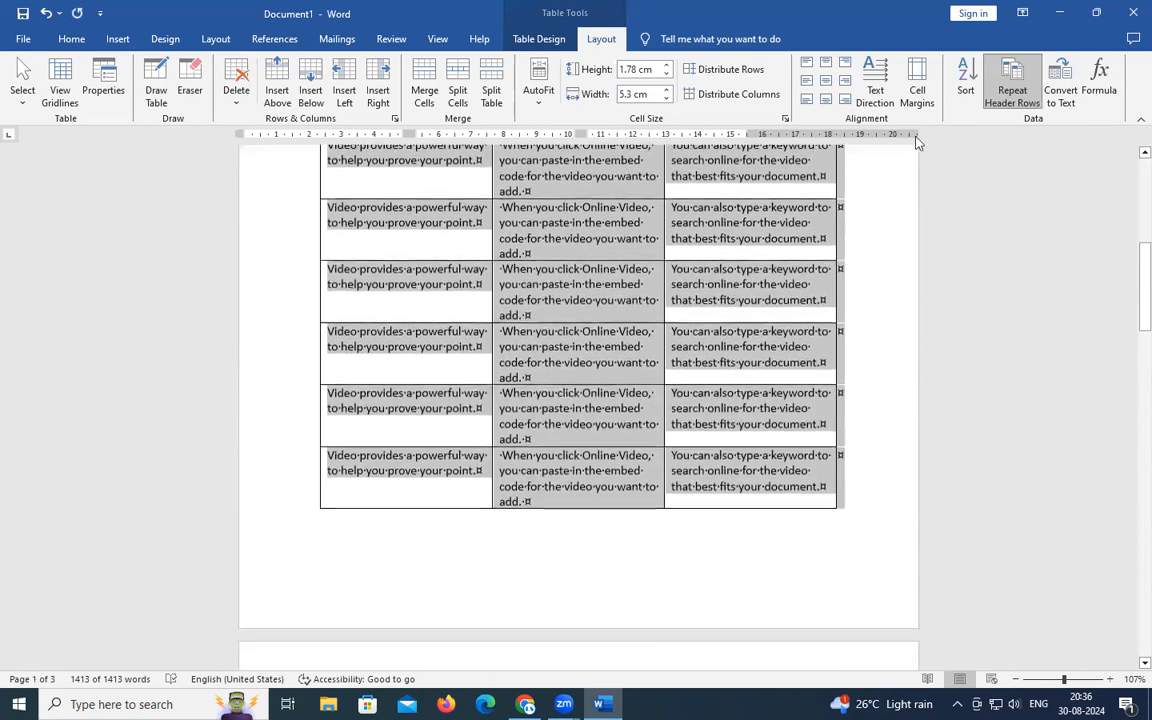
pyautogui.click(1017, 89)
pyautogui.click(1017, 89)
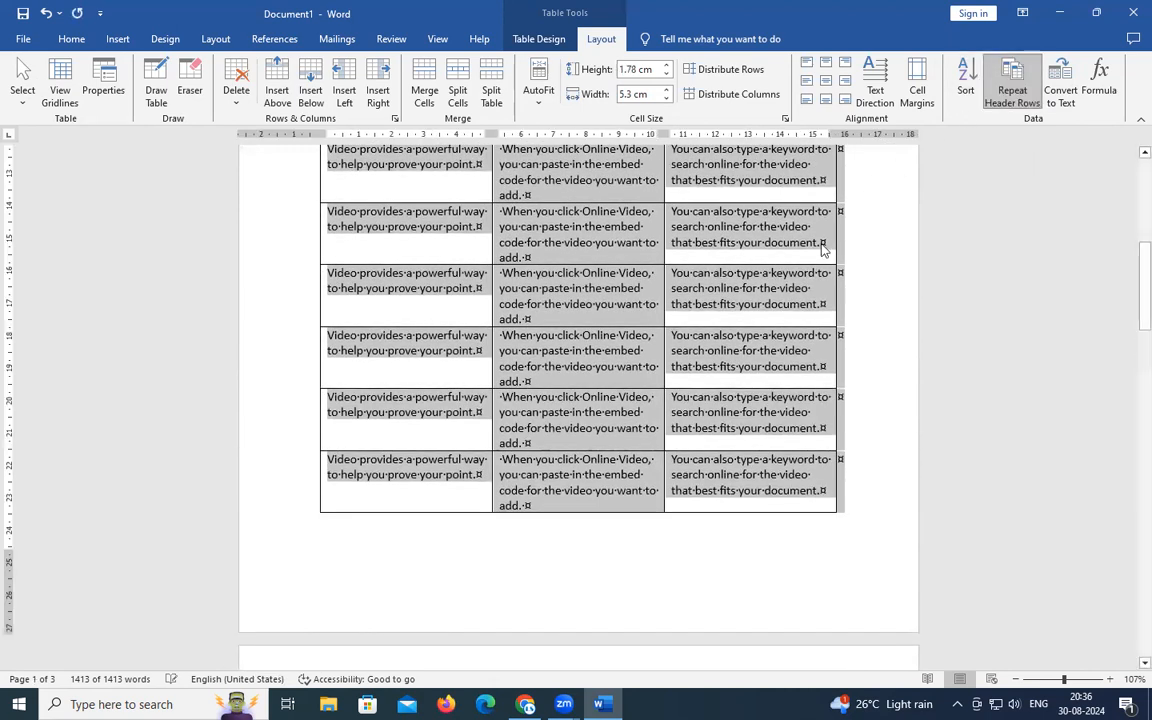
pyautogui.scroll(-5, 729, 242)
pyautogui.scroll(1, 812, 275)
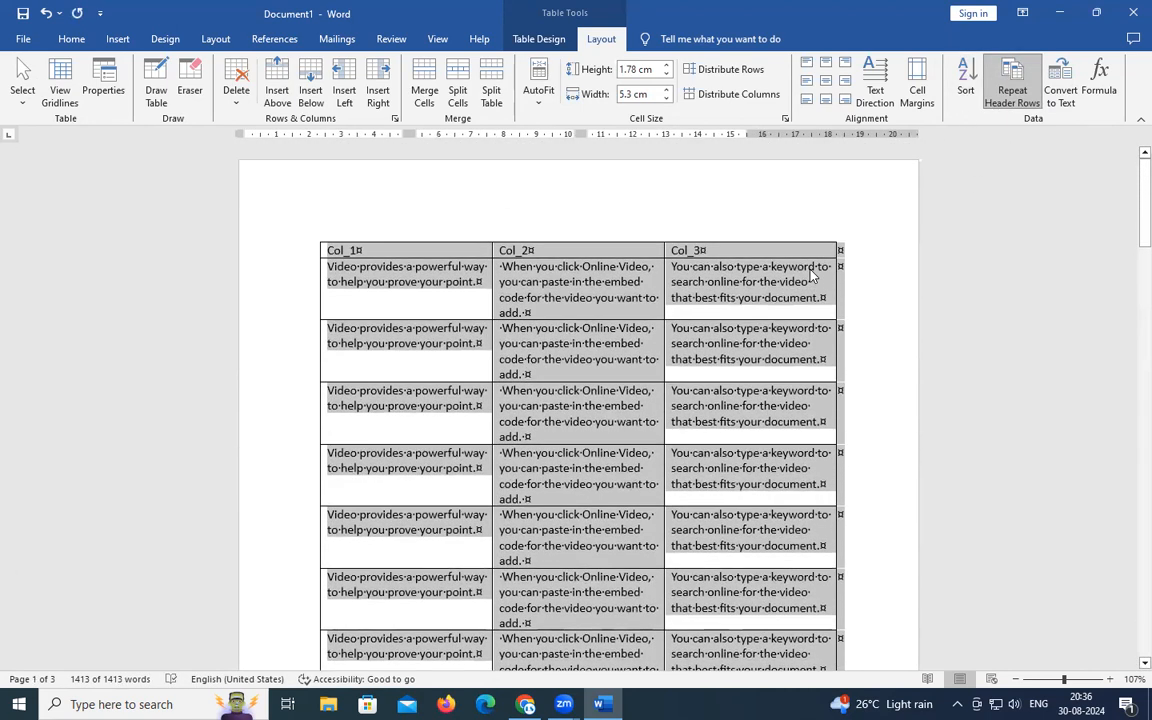
# Turn off Repeat Header Rows for the entire table and review the table through its last page.
pyautogui.click(530, 40)
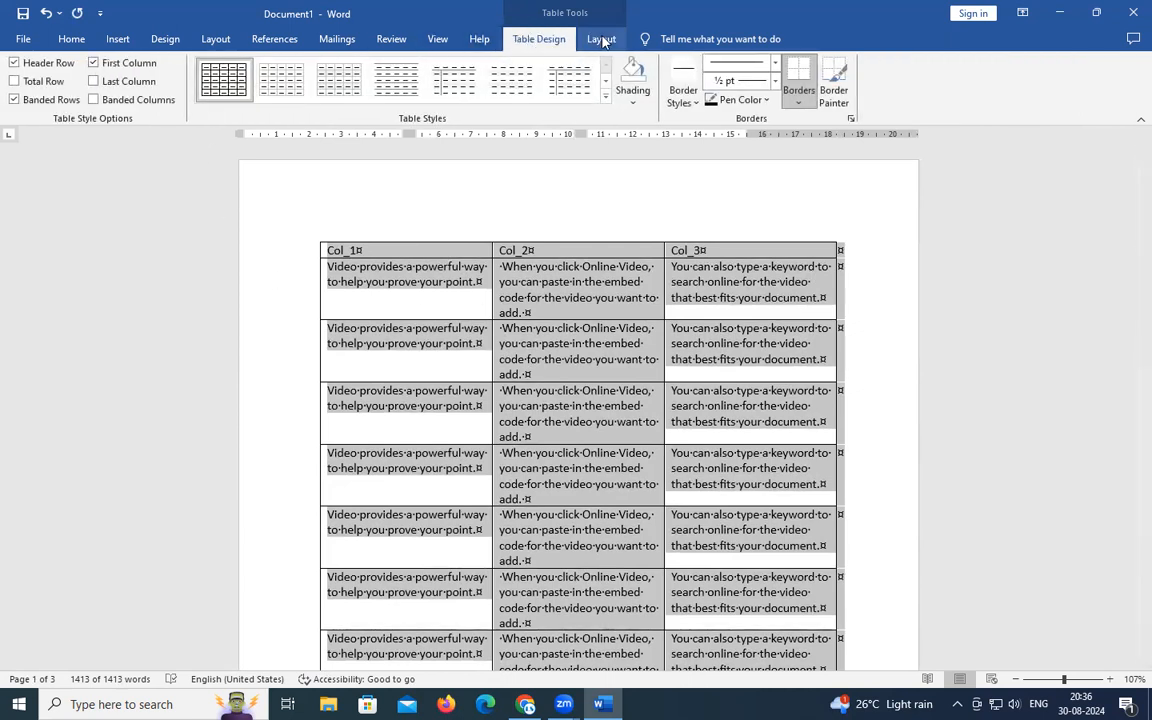
pyautogui.click(600, 39)
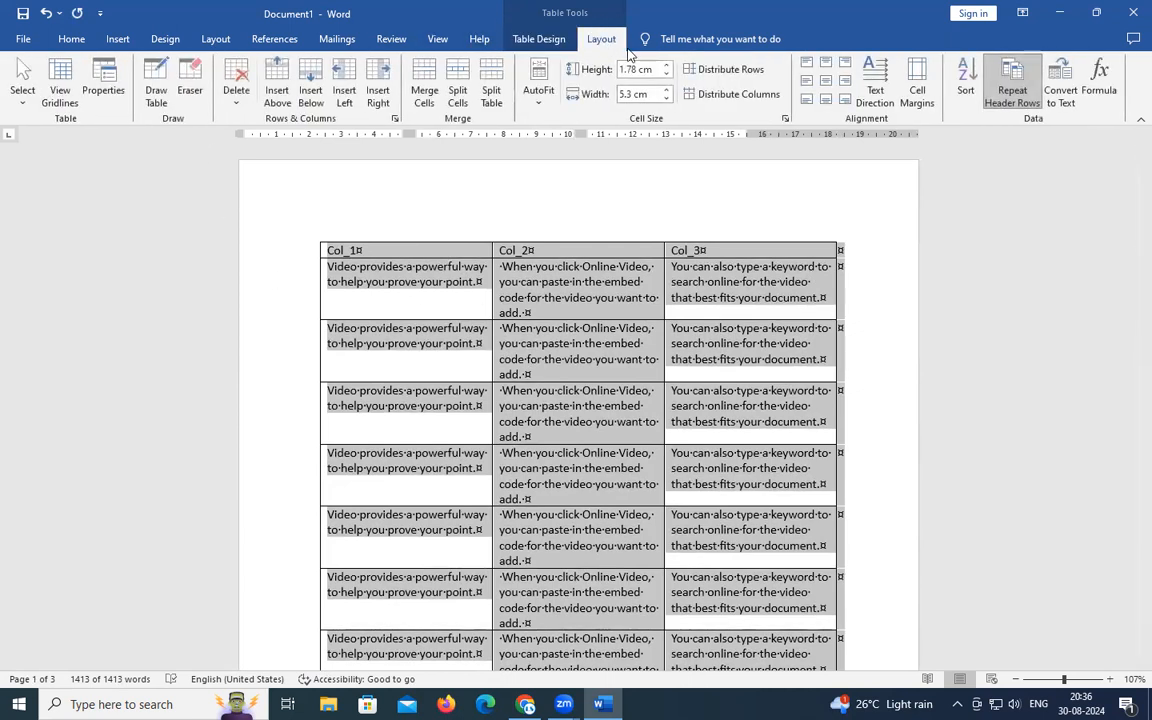
pyautogui.click(1005, 102)
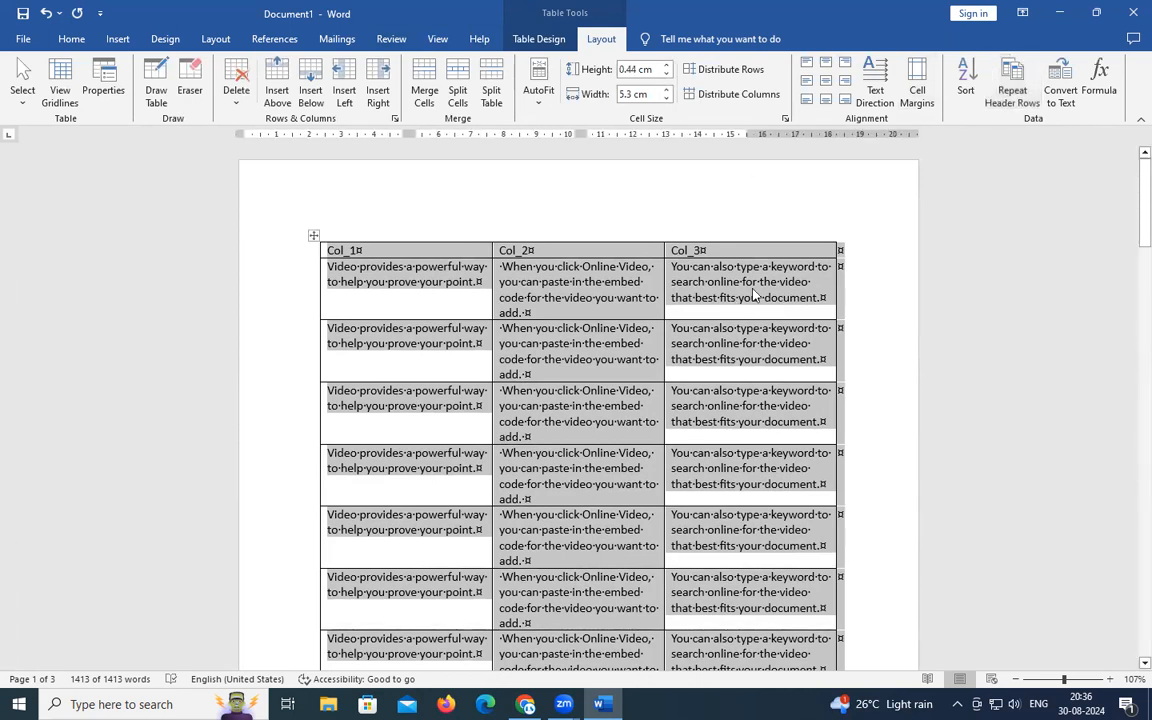
pyautogui.scroll(-10, 828, 254)
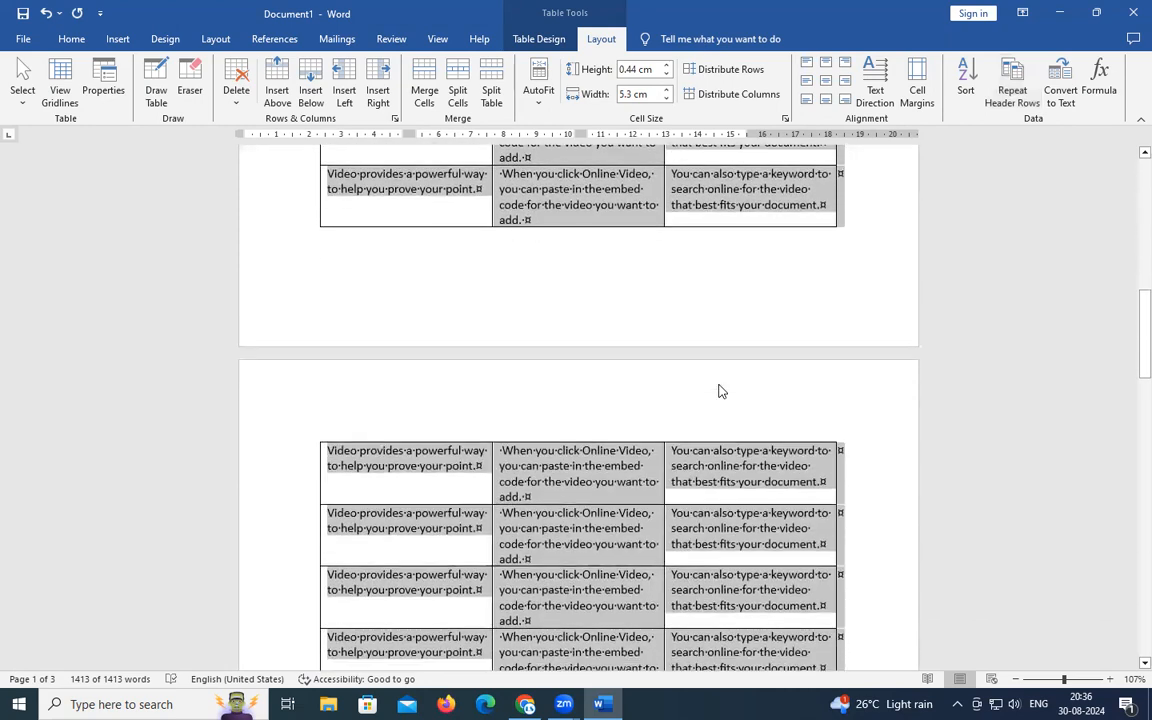
pyautogui.scroll(-15, 684, 412)
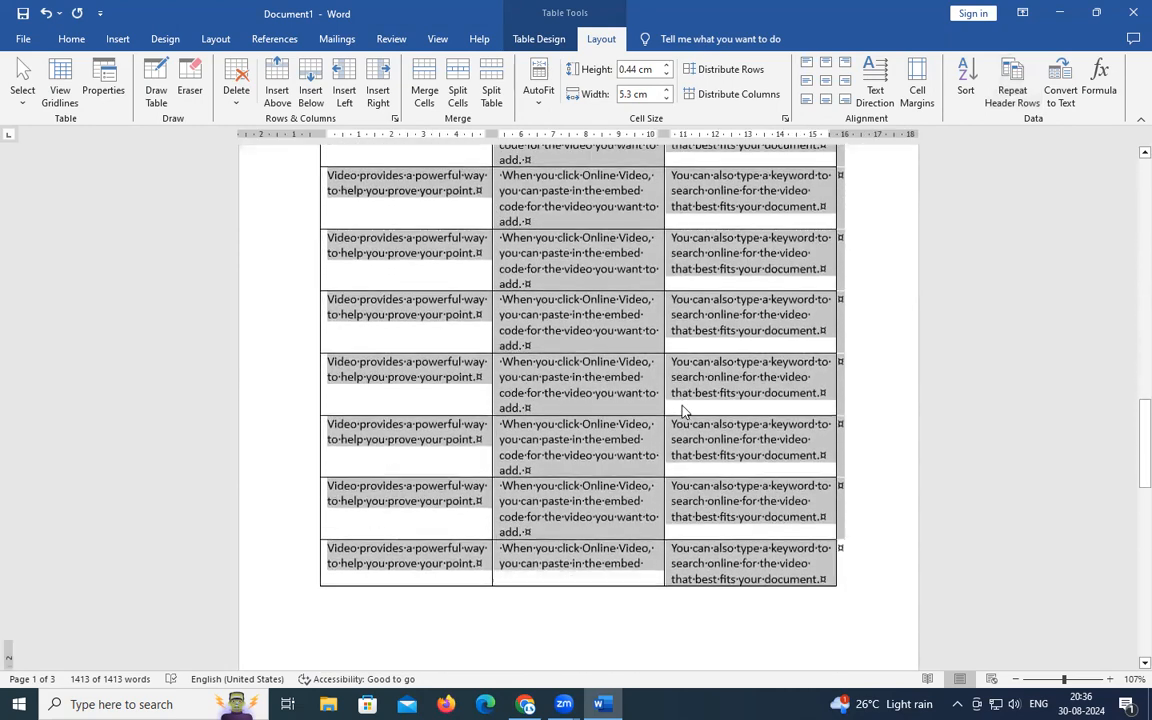
pyautogui.scroll(-12, 684, 405)
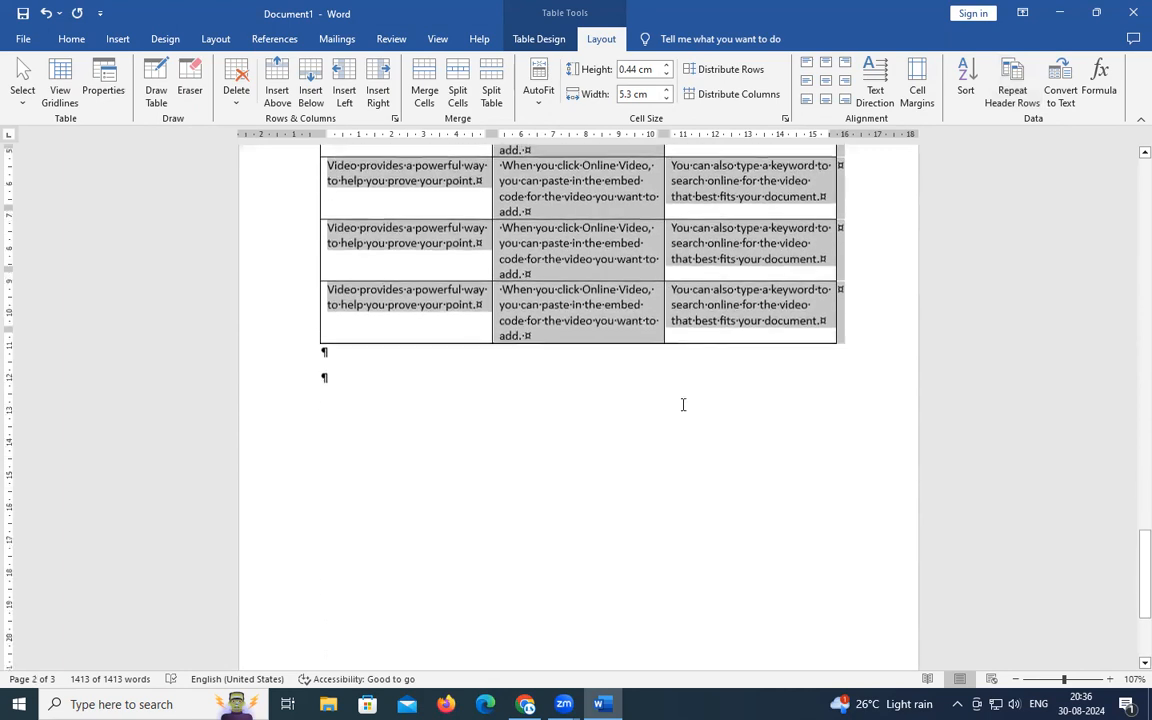
pyautogui.click(638, 399)
pyautogui.scroll(10, 620, 400)
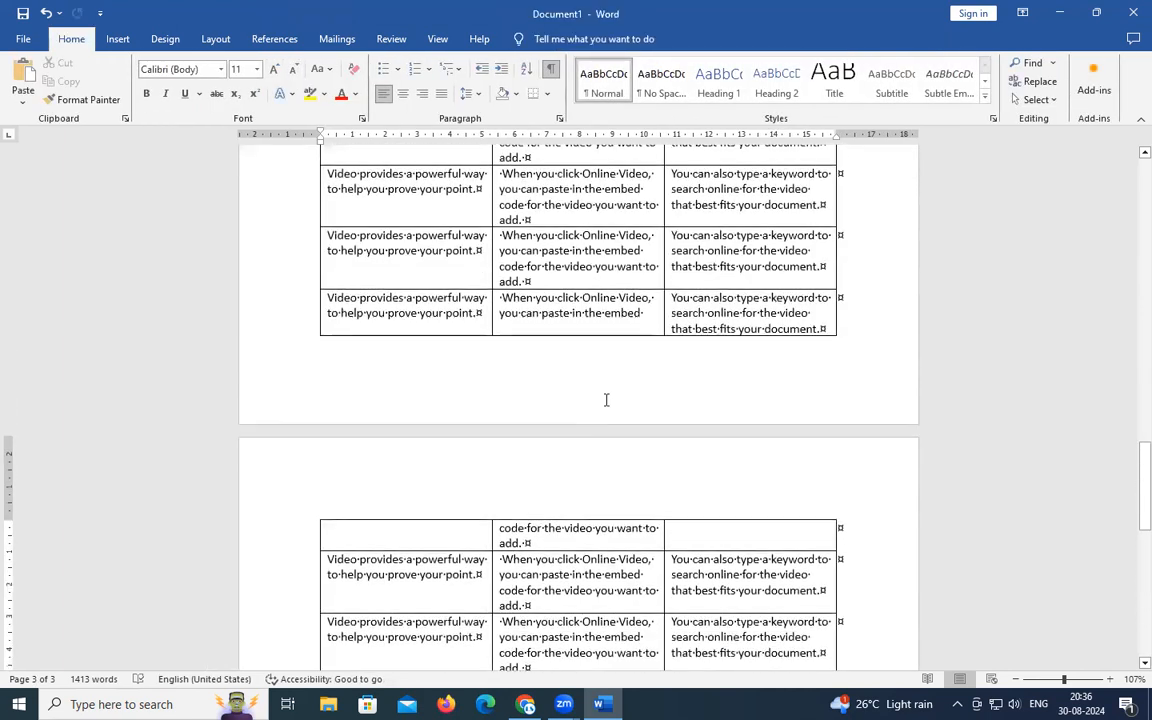
pyautogui.scroll(8, 606, 398)
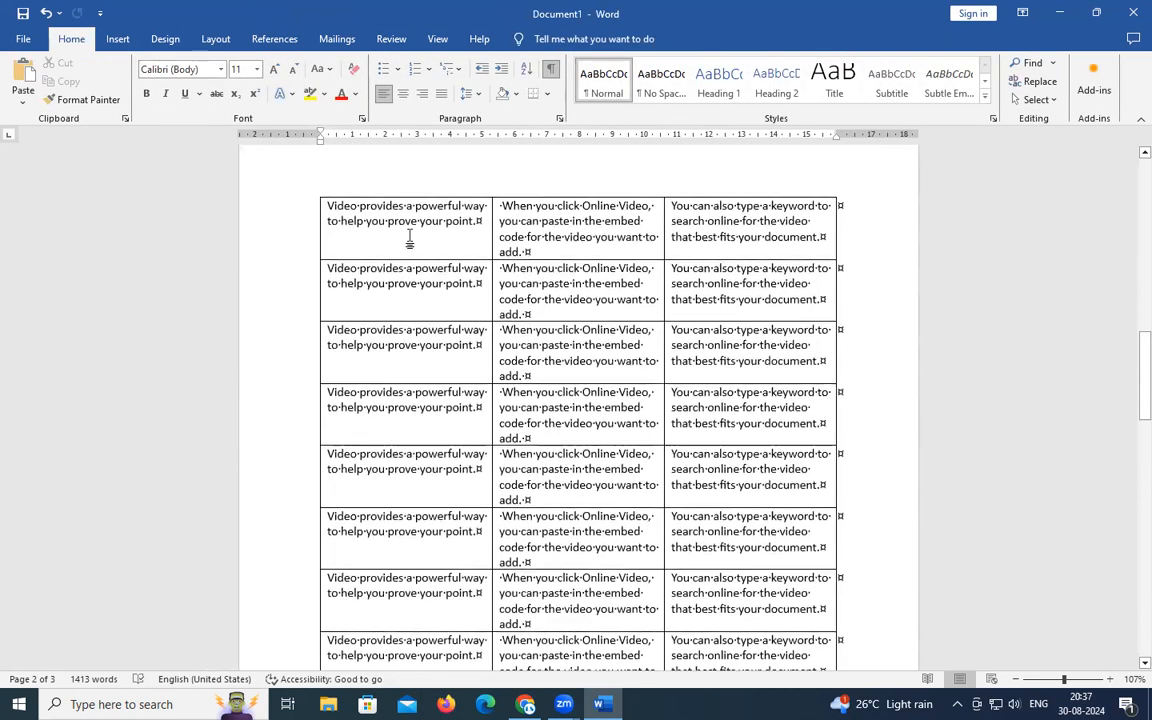
pyautogui.scroll(10, 945, 168)
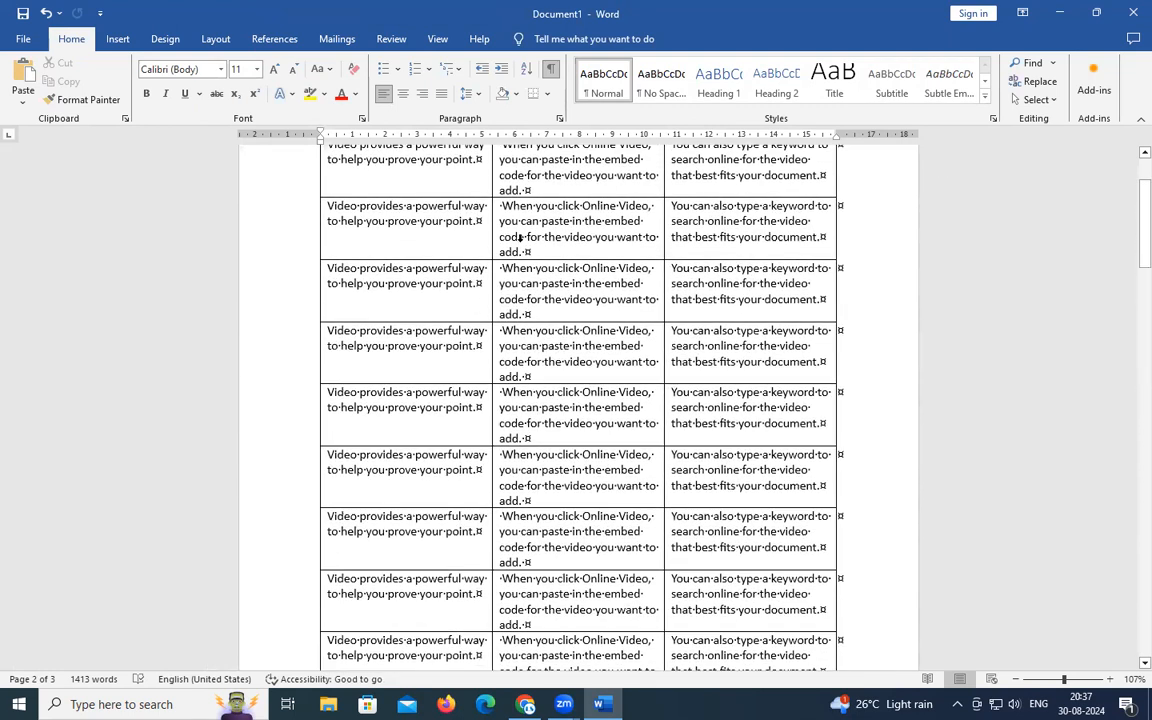
# Select only the Col_1, Col_2 and Col_3 heading row and turn on Repeat Header Rows, checking the second page.
pyautogui.click(291, 251)
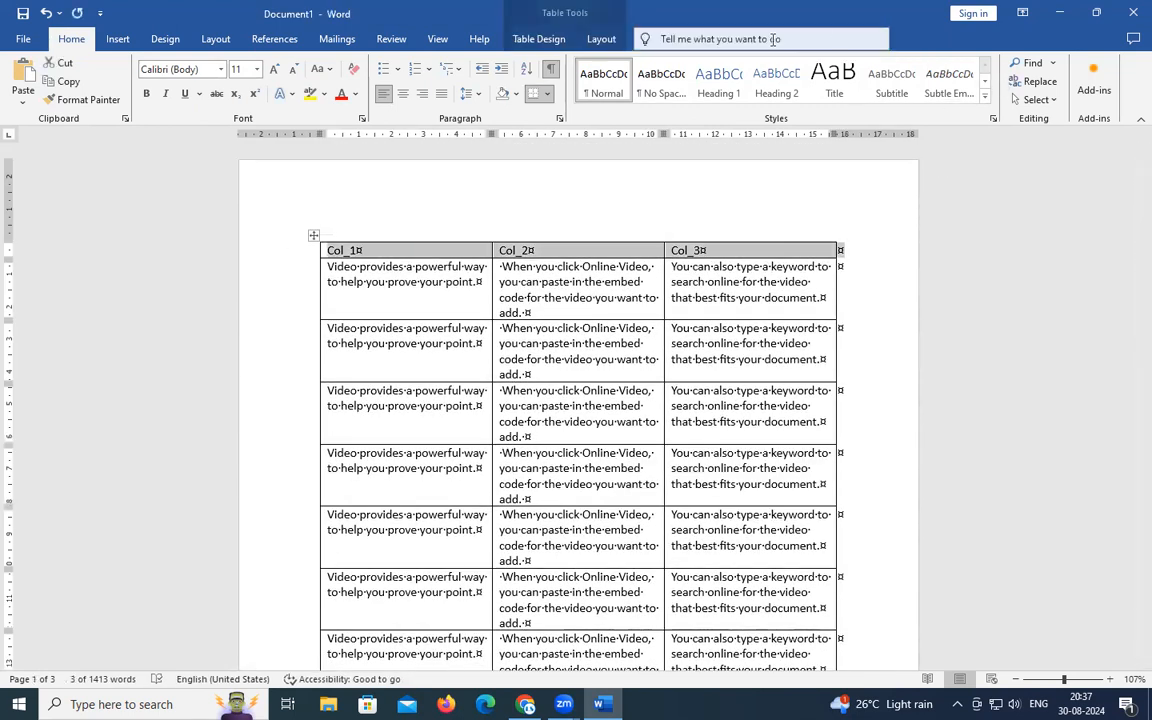
pyautogui.click(598, 41)
pyautogui.click(1010, 88)
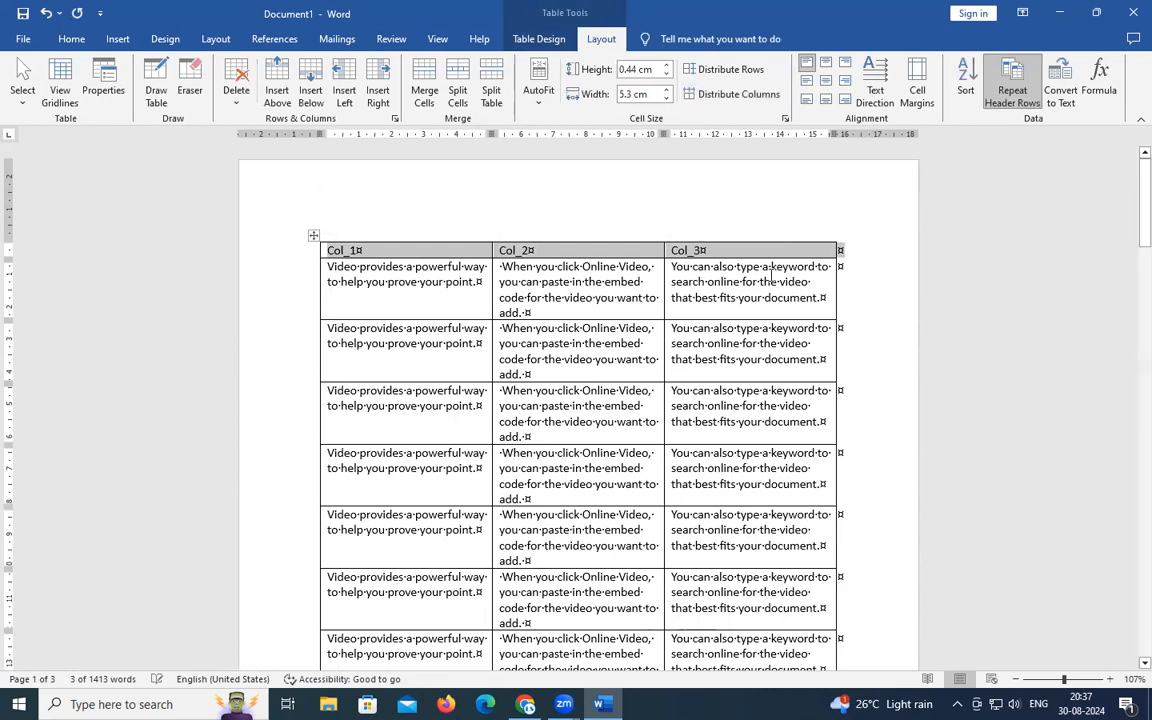
pyautogui.scroll(-1, 768, 272)
pyautogui.scroll(-8, 768, 272)
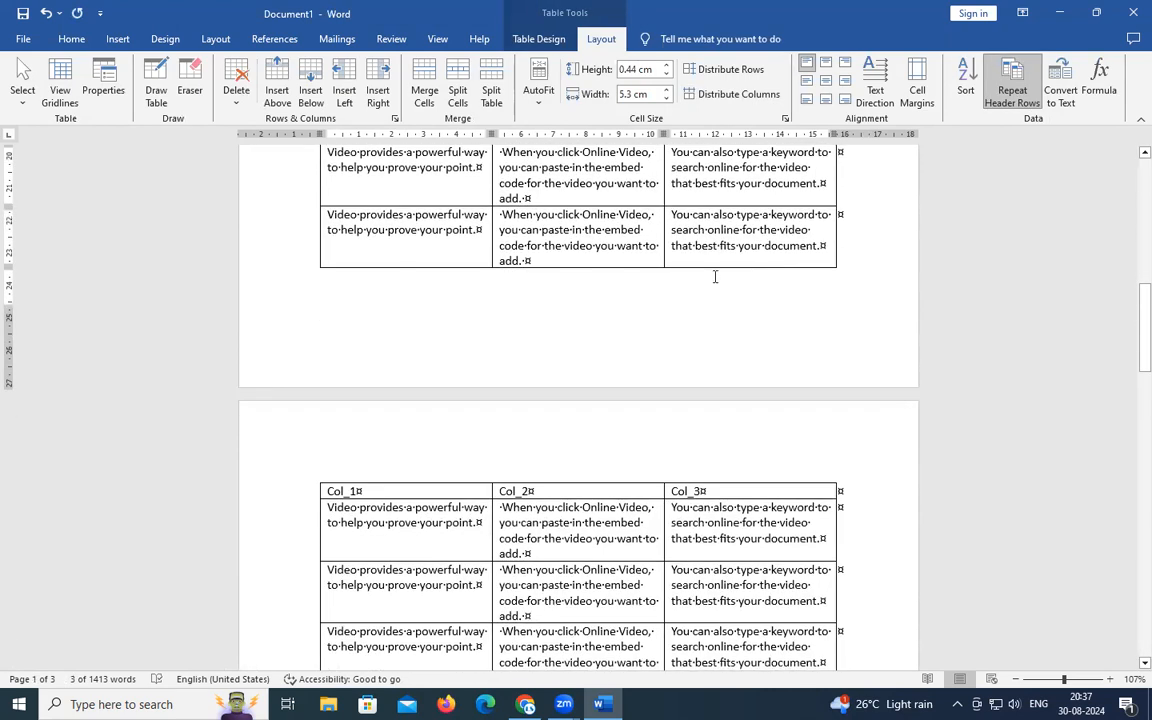
pyautogui.scroll(4, 487, 300)
pyautogui.scroll(5, 487, 300)
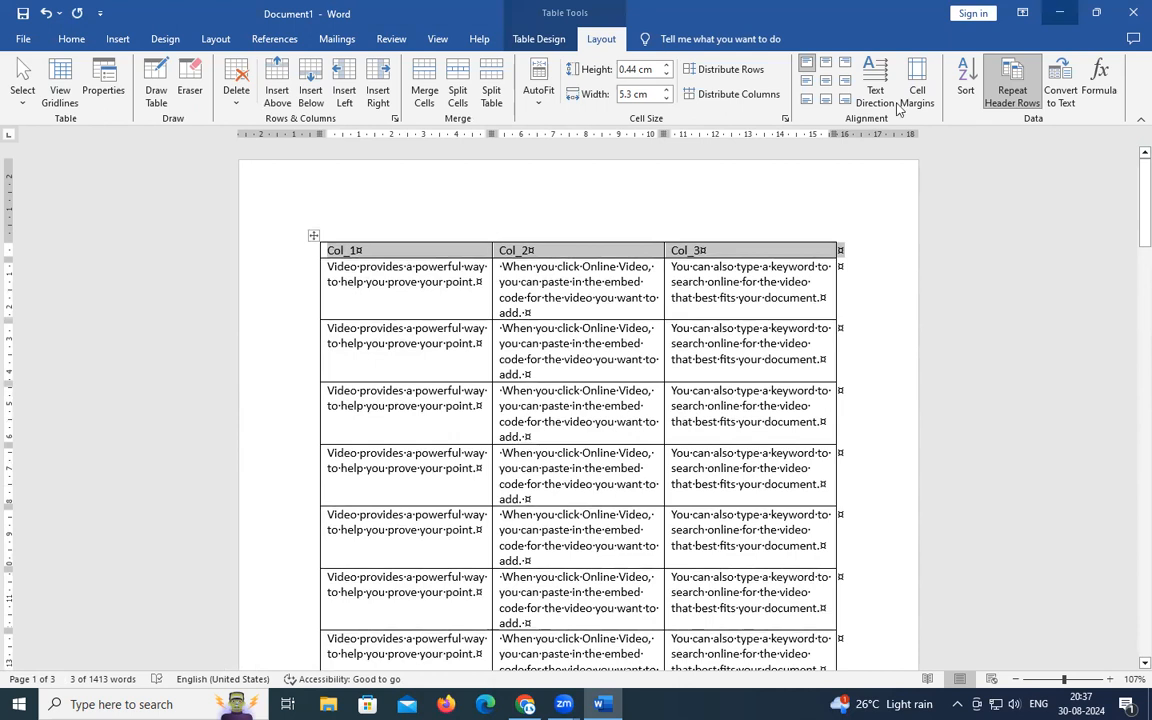
# Compare the Header Row style option with Repeat Header Rows, and examine the headings at the start of every page.
pyautogui.click(539, 38)
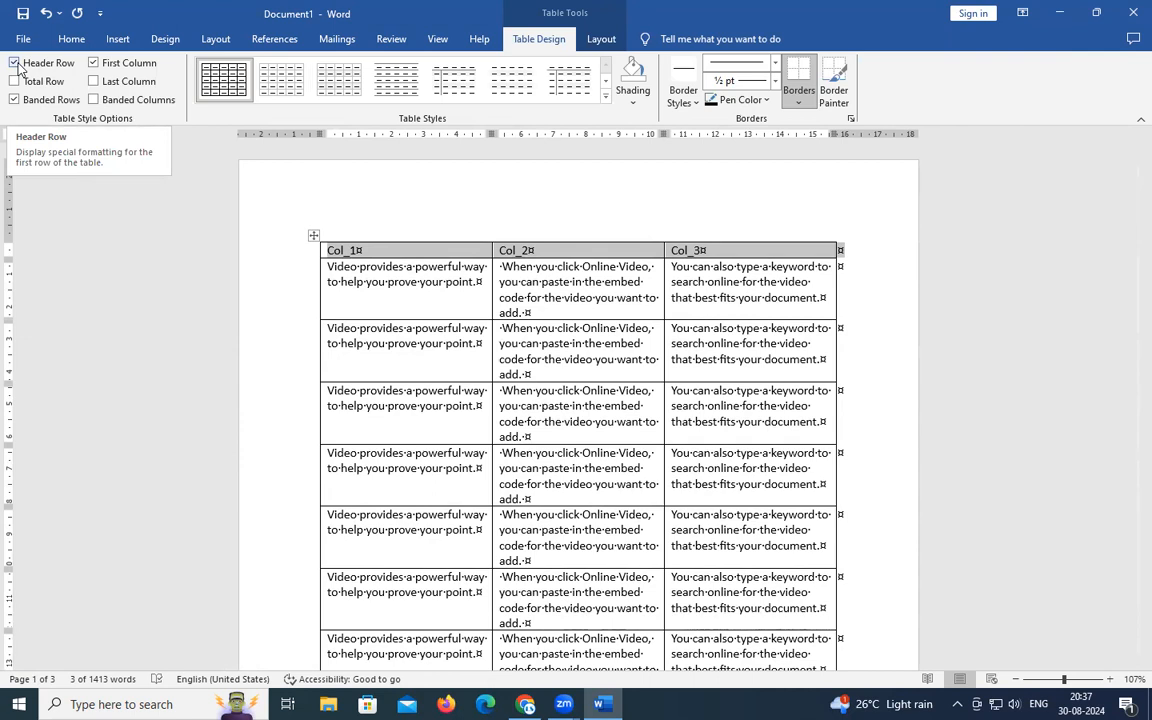
pyautogui.click(600, 39)
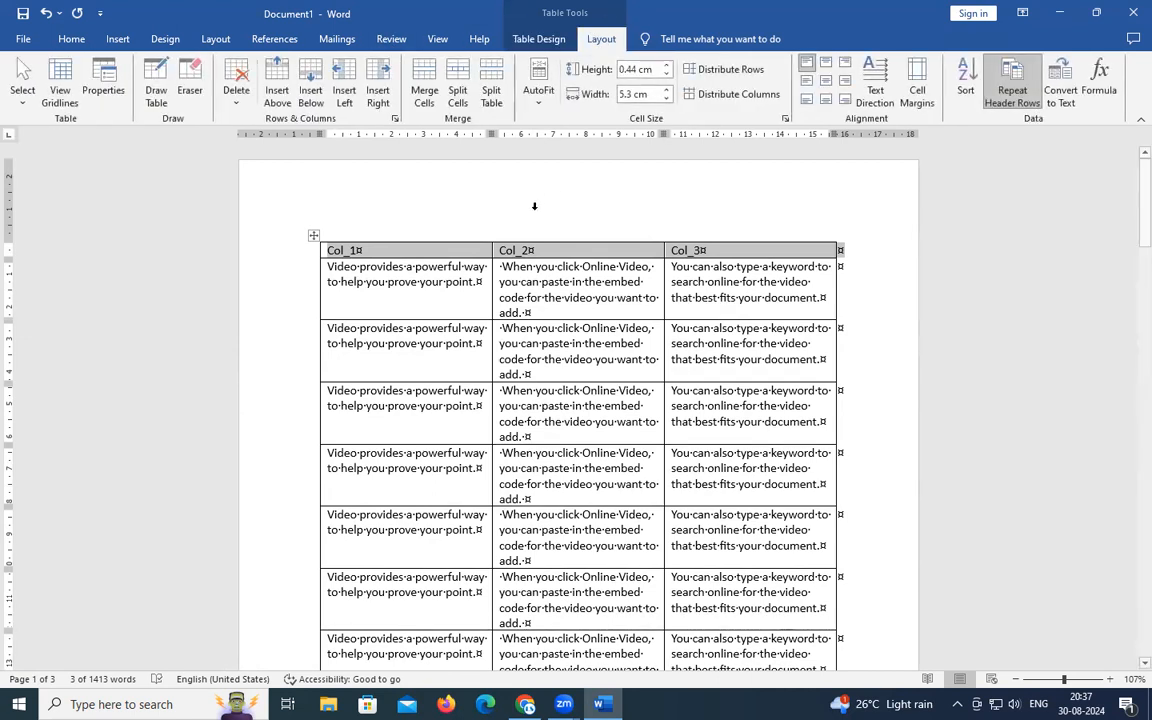
pyautogui.click(281, 257)
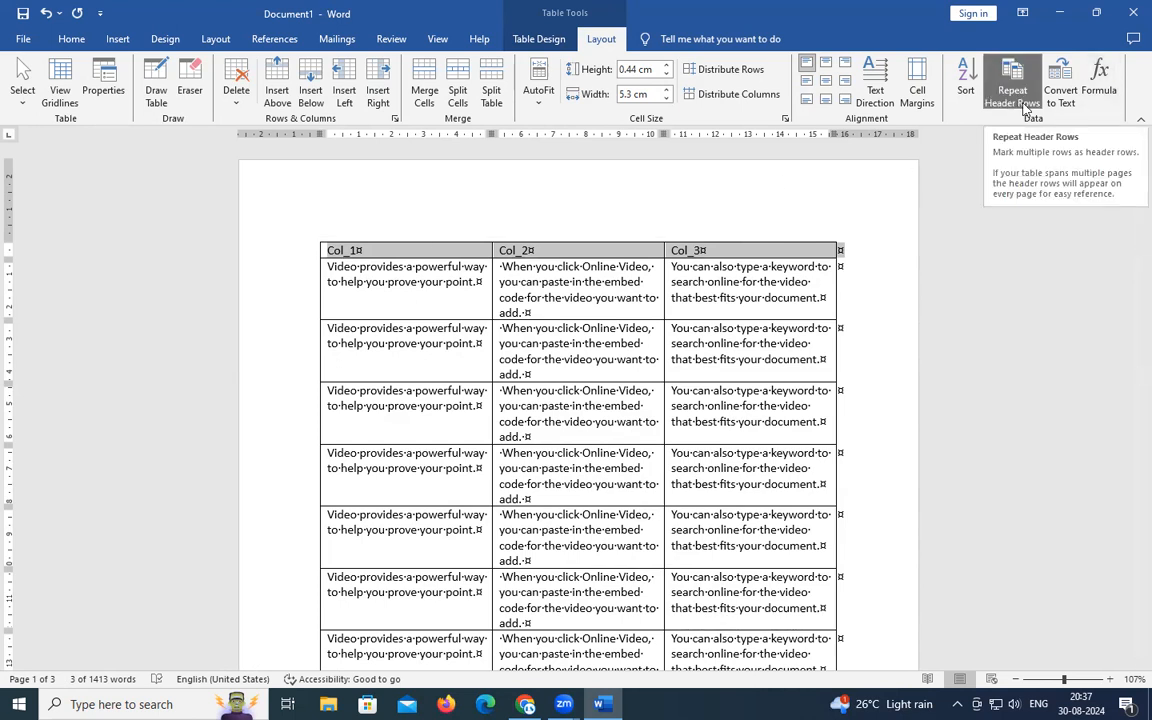
pyautogui.click(1025, 105)
pyautogui.scroll(-14, 755, 278)
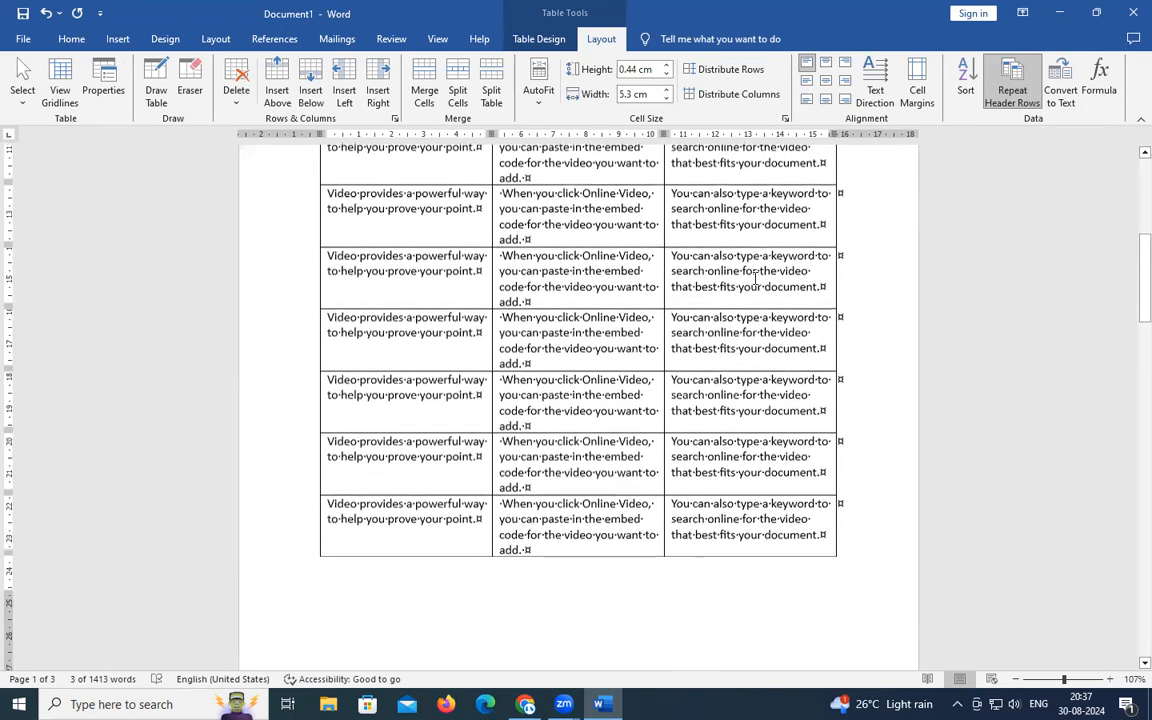
pyautogui.scroll(-1, 755, 278)
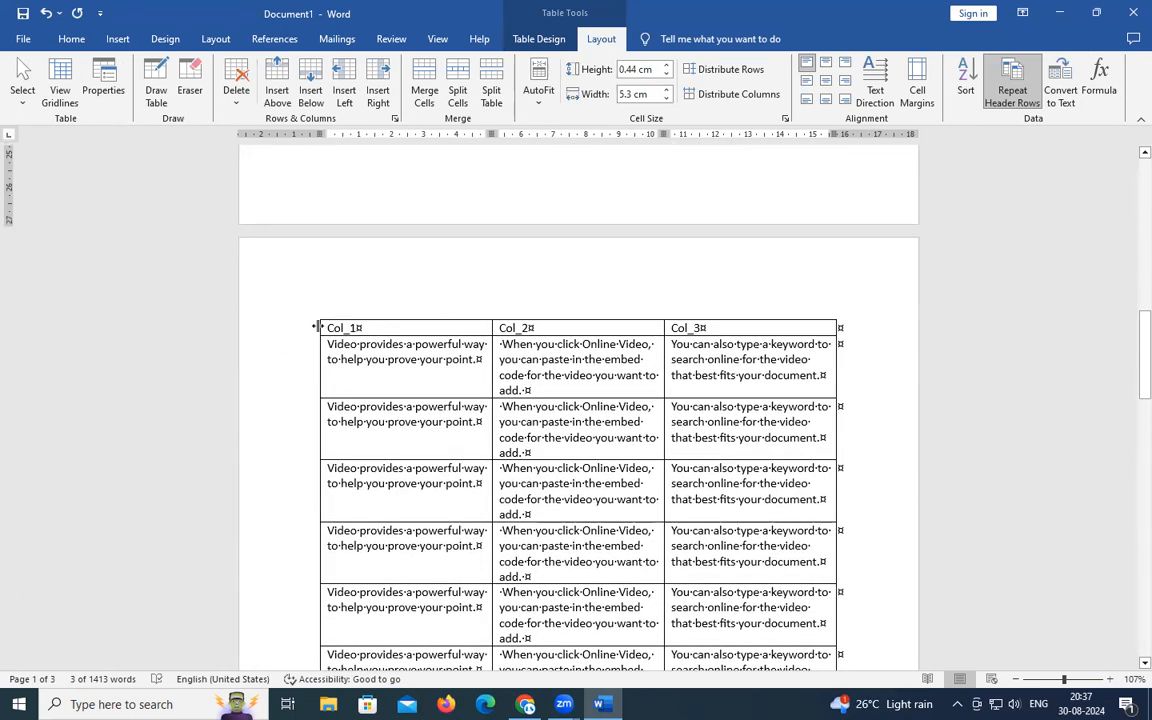
pyautogui.scroll(-12, 316, 326)
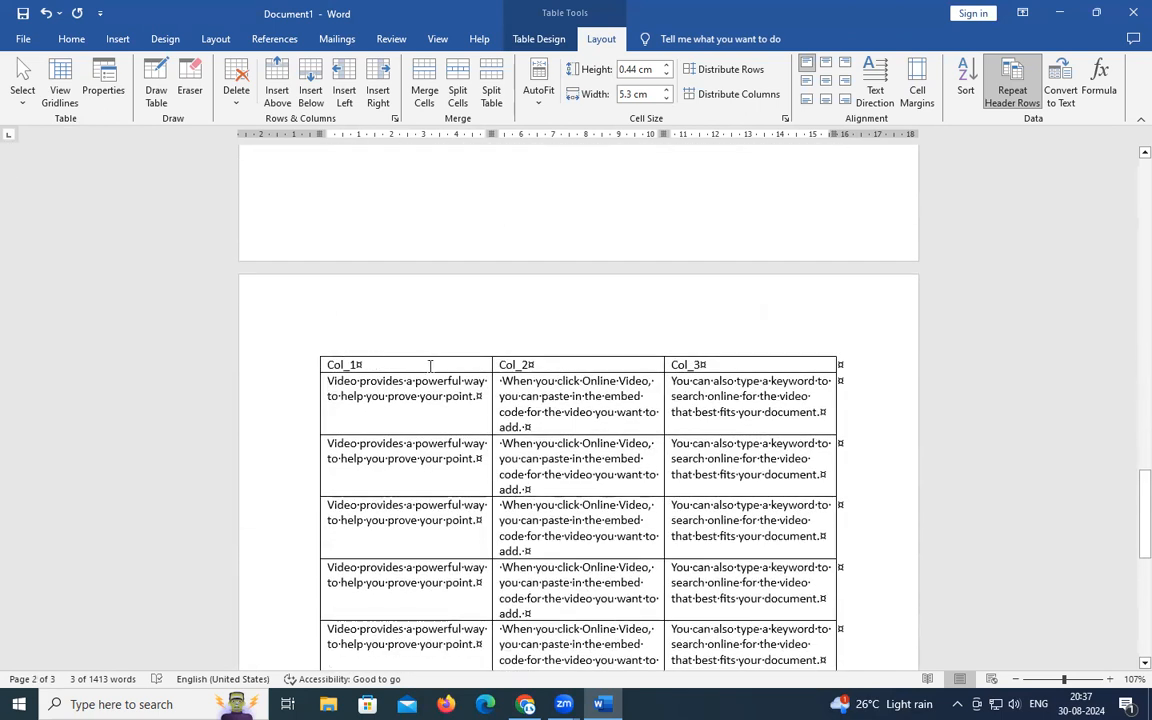
pyautogui.scroll(-10, 591, 380)
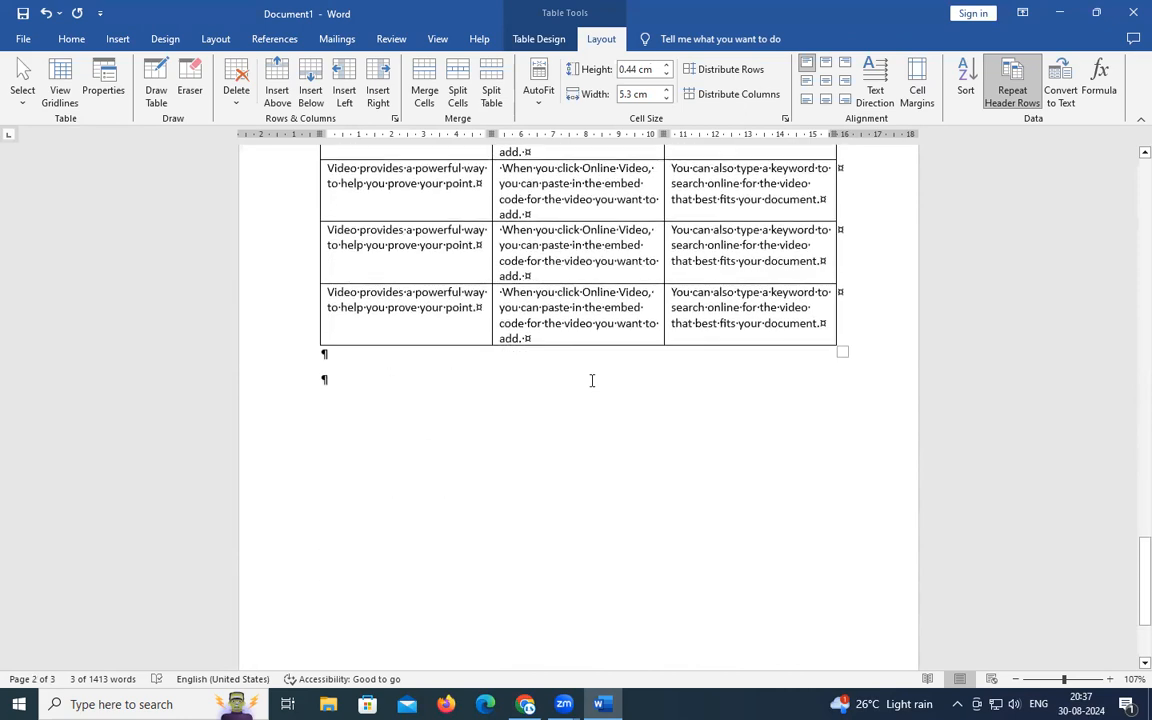
pyautogui.scroll(8, 591, 380)
pyautogui.scroll(-3, 591, 380)
pyautogui.scroll(15, 591, 380)
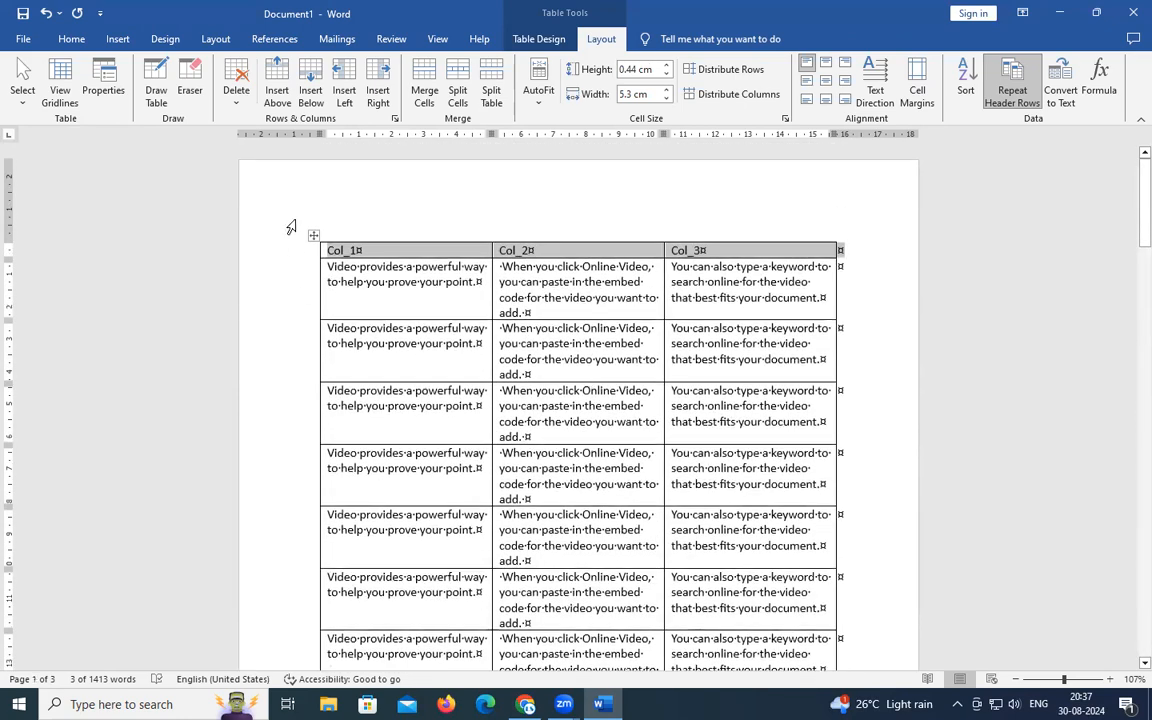
# Make the selected Col_1, Col_2 and Col_3 heading row bold and review the table below it.
pyautogui.click(71, 39)
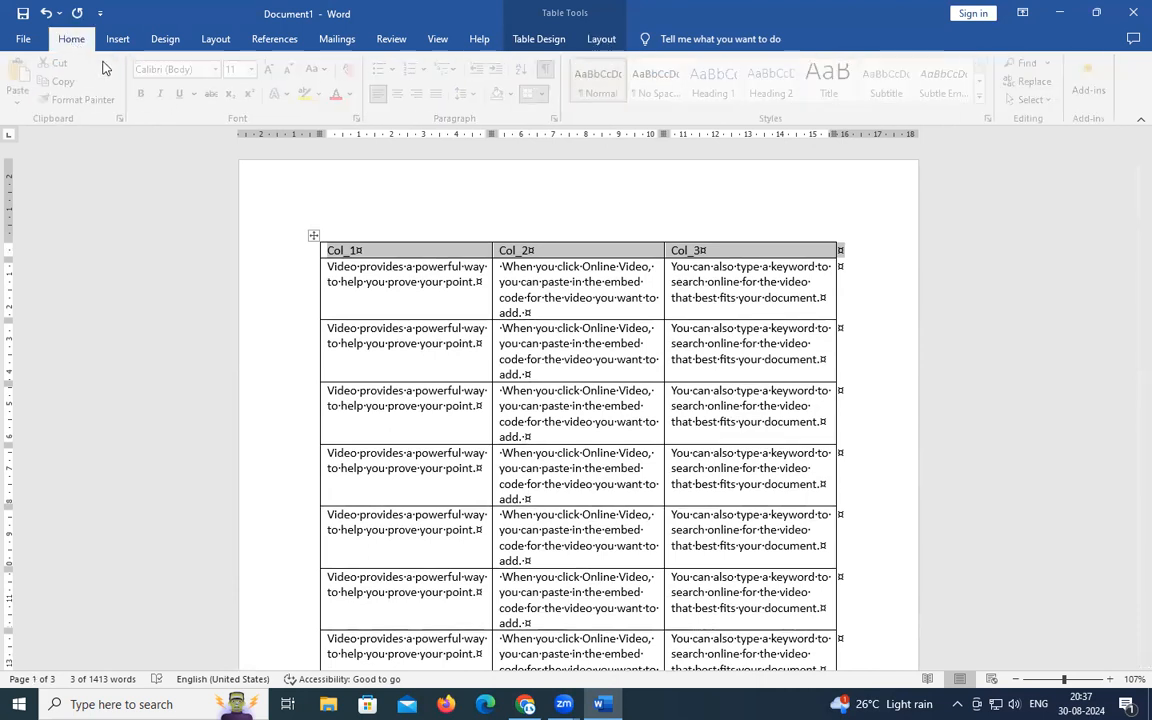
pyautogui.scroll(-8, 373, 329)
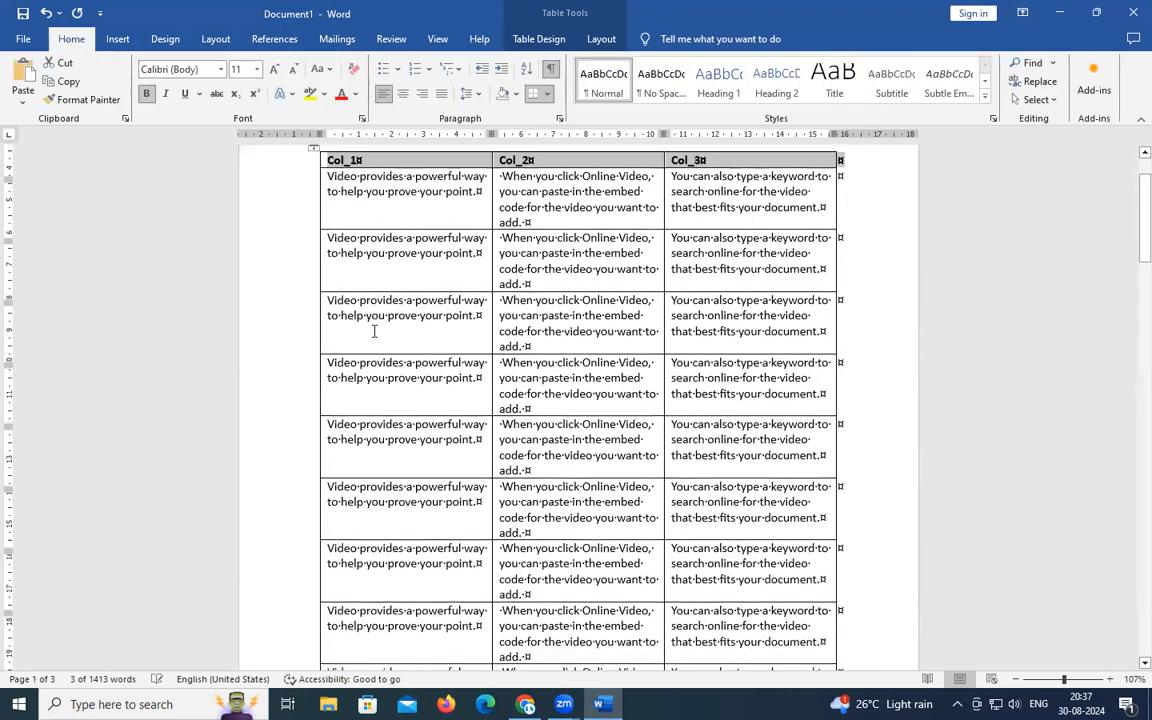
pyautogui.scroll(-4, 373, 332)
pyautogui.scroll(12, 373, 332)
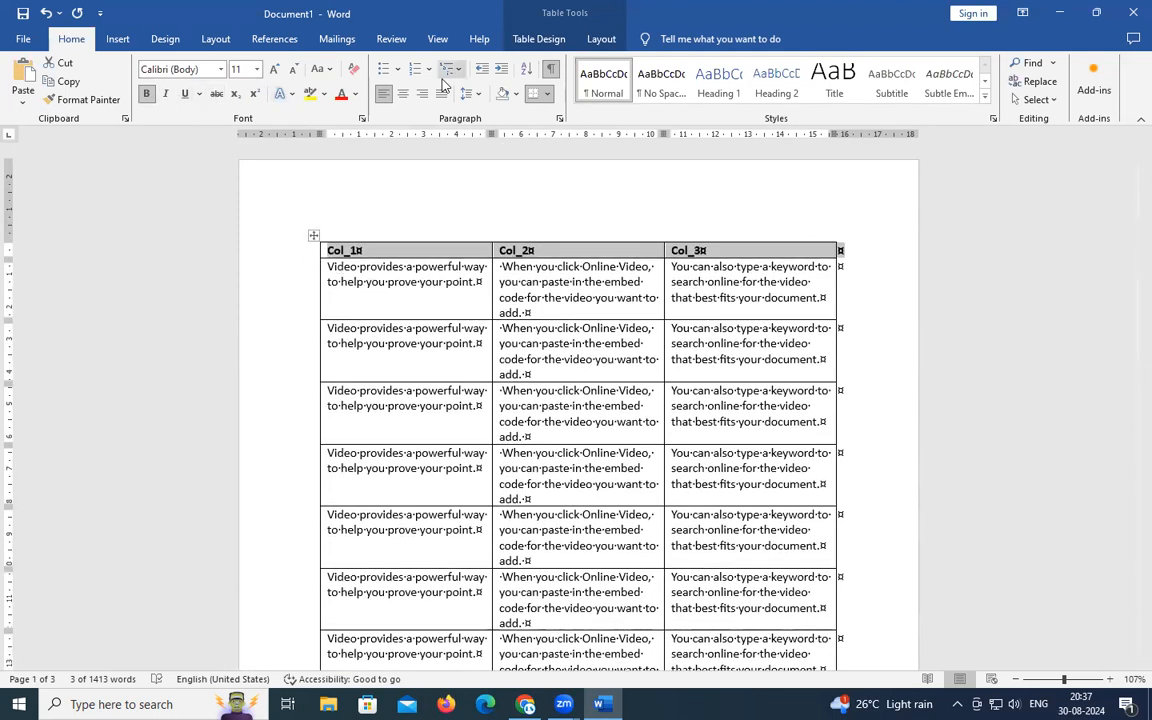
# Center the text of the heading row and check the repeated headings on the second and third pages.
pyautogui.click(402, 93)
pyautogui.scroll(-15, 419, 364)
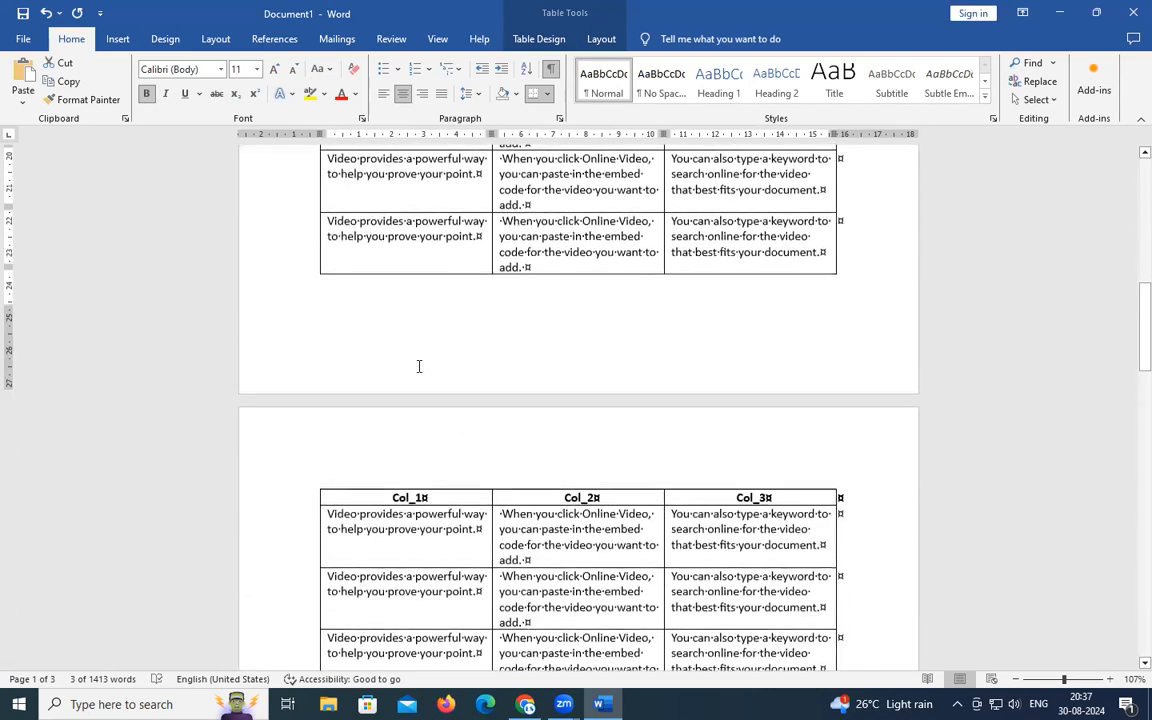
pyautogui.scroll(-15, 448, 377)
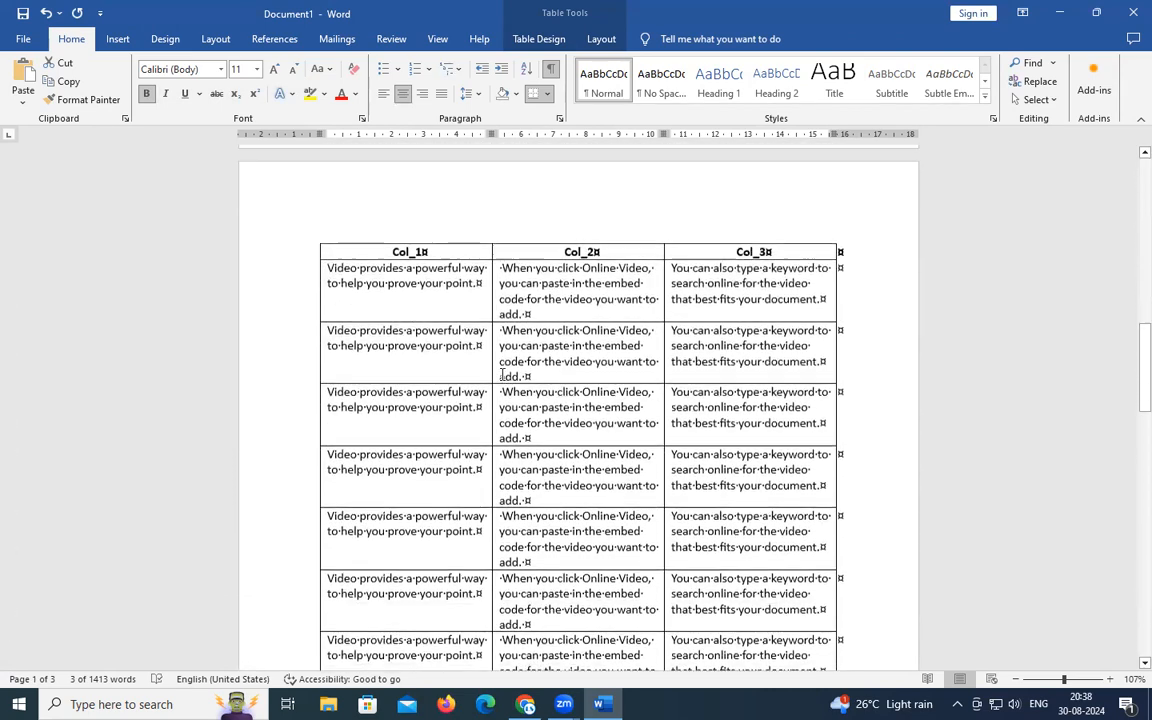
pyautogui.scroll(-6, 502, 374)
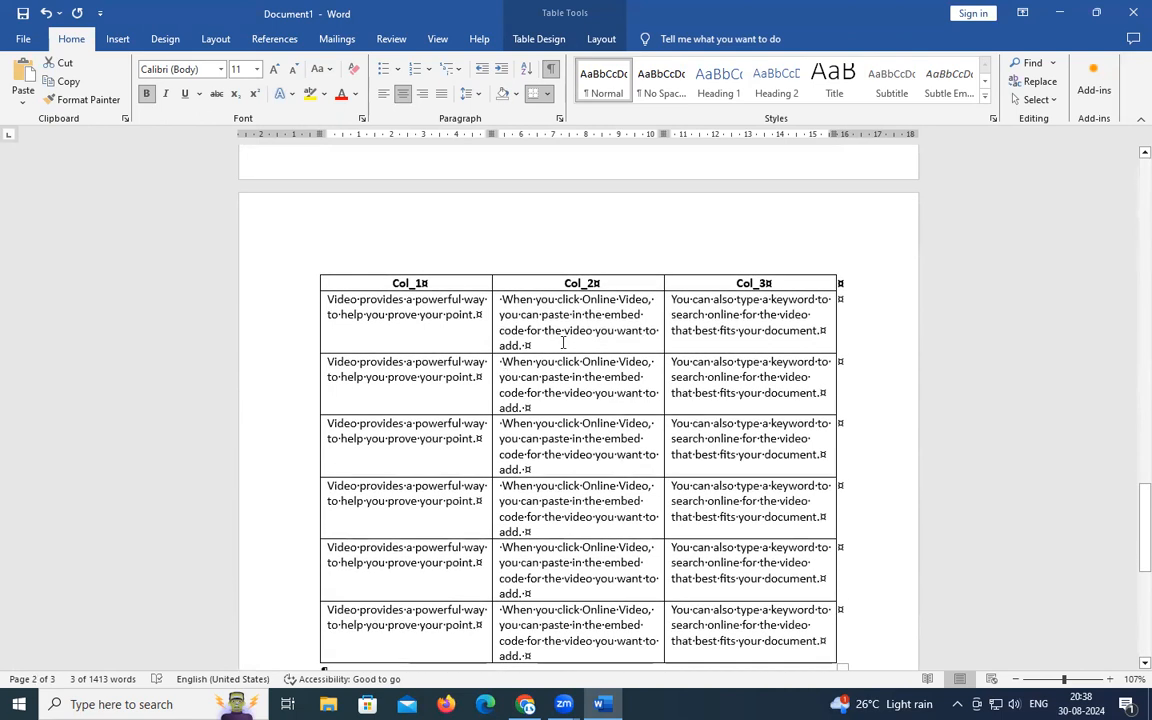
# Check the Repeat Header Rows setting and examine the repeated headings across the table's pages.
pyautogui.click(601, 39)
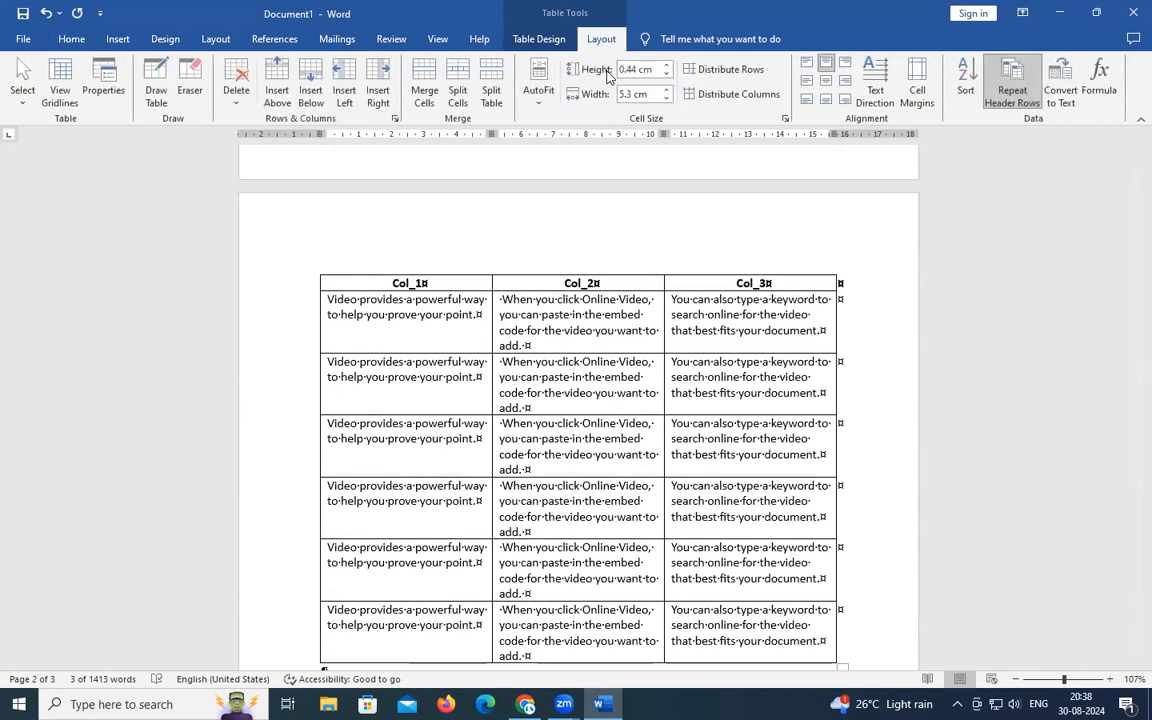
pyautogui.click(997, 108)
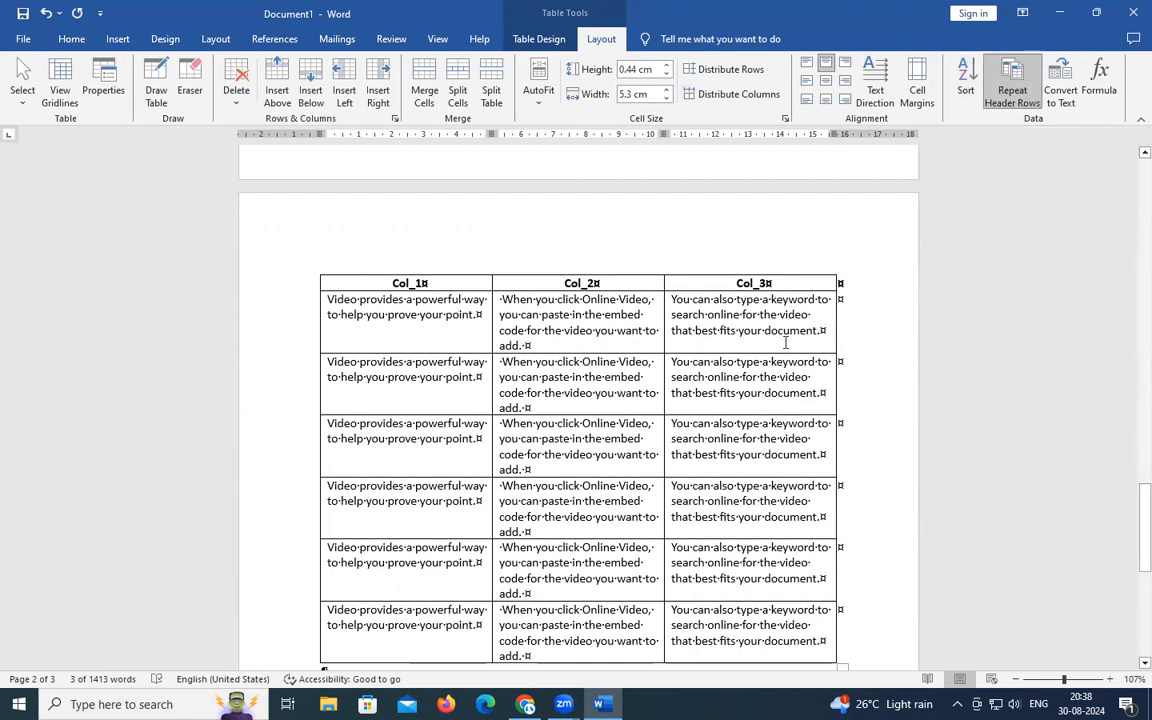
pyautogui.scroll(-10, 785, 342)
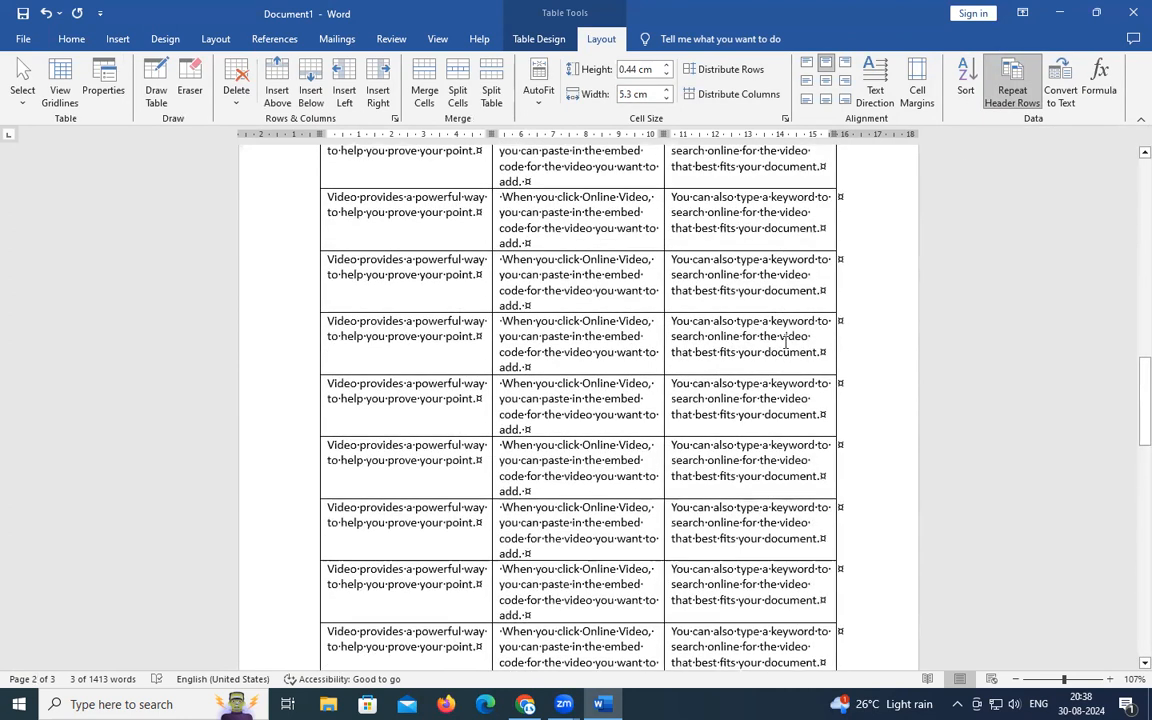
pyautogui.scroll(20, 785, 342)
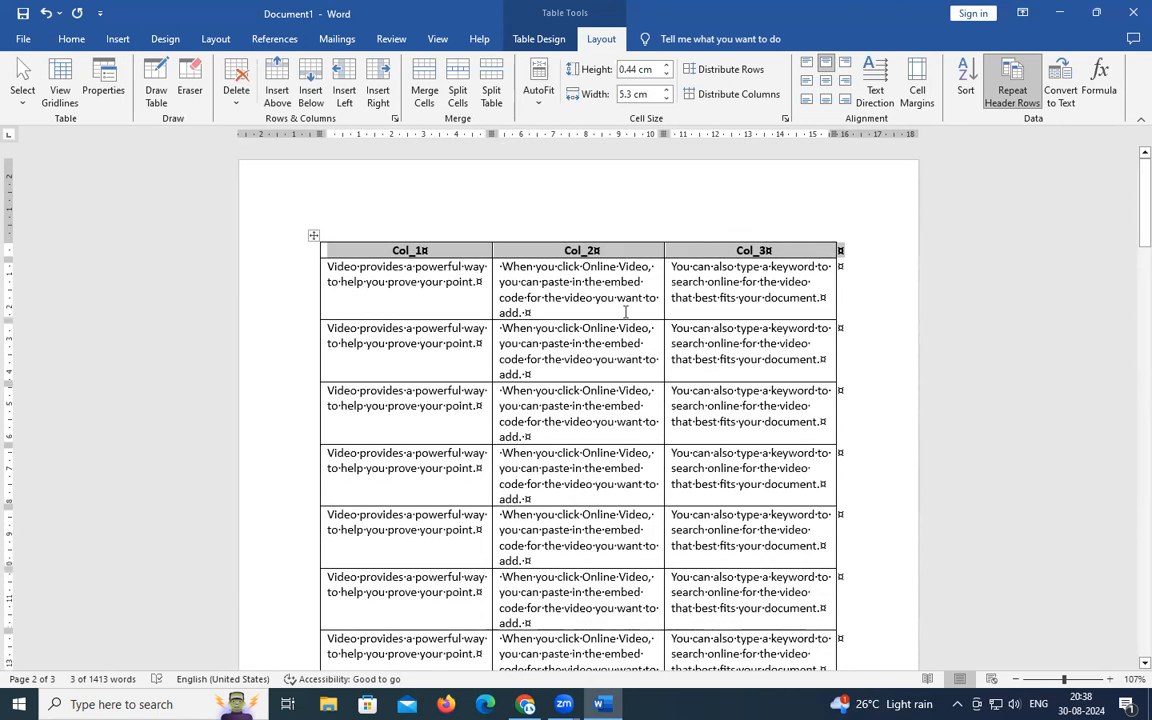
# Convert the entire table to text separated with tabs, review the pages, and undo the conversion.
pyautogui.click(314, 235)
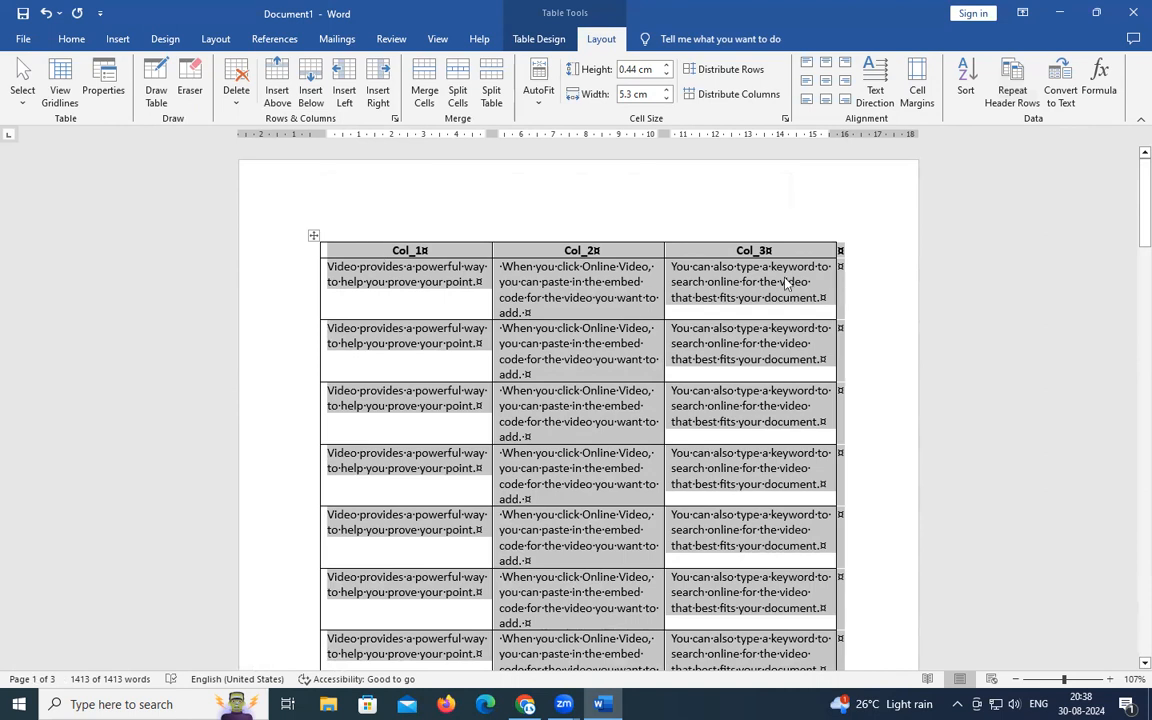
pyautogui.click(1064, 112)
pyautogui.click(1061, 80)
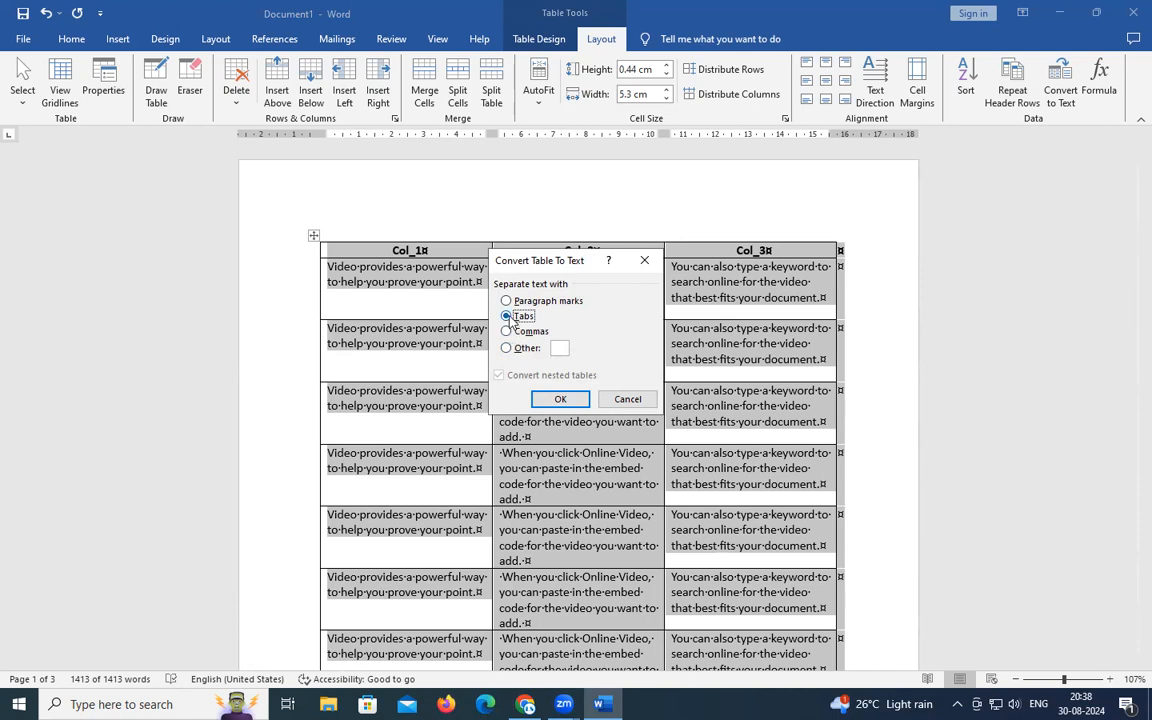
pyautogui.click(558, 400)
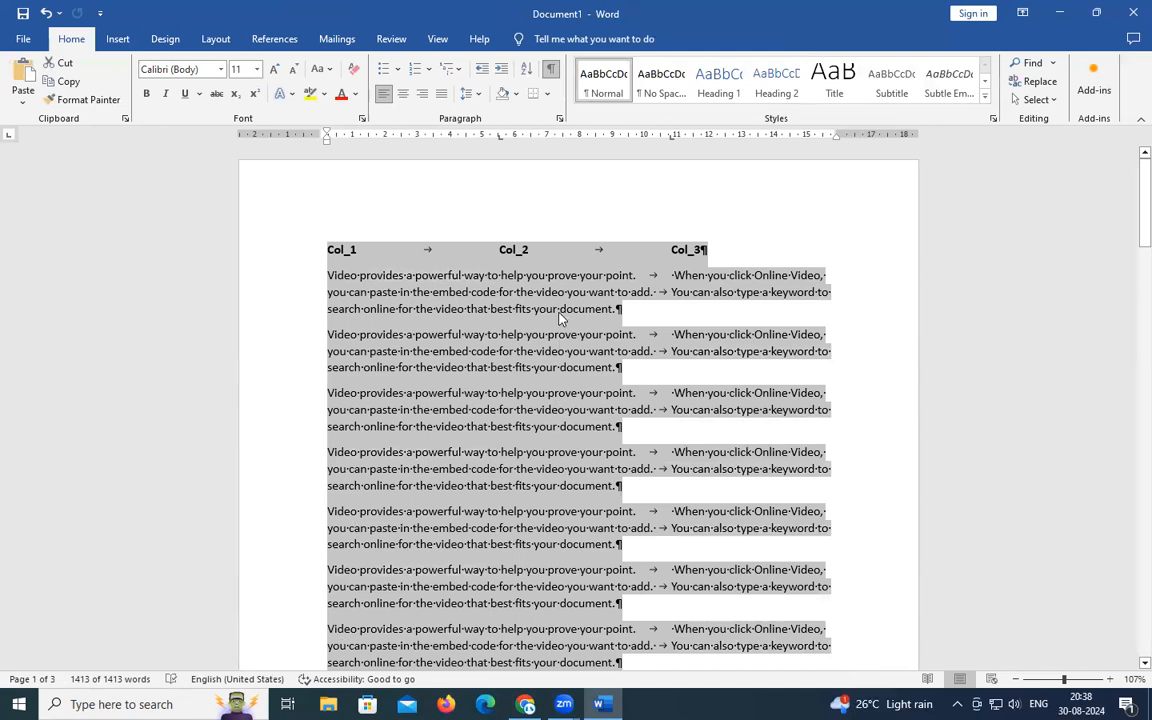
pyautogui.scroll(-8, 565, 357)
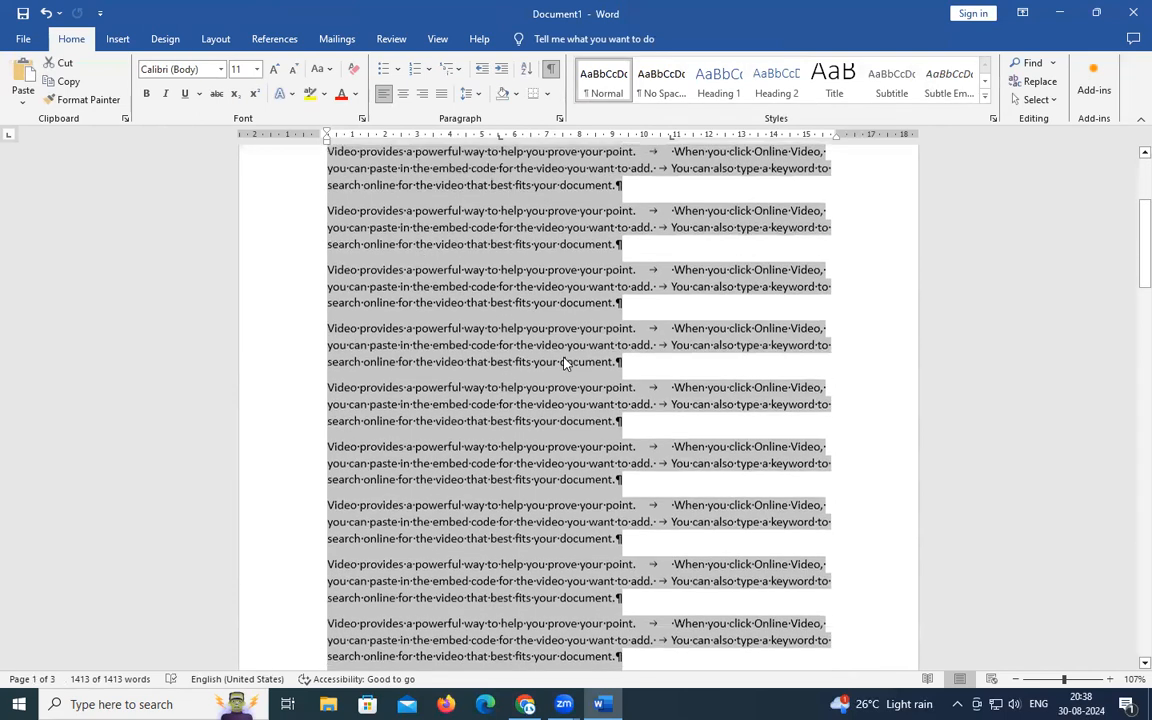
pyautogui.scroll(-10, 565, 357)
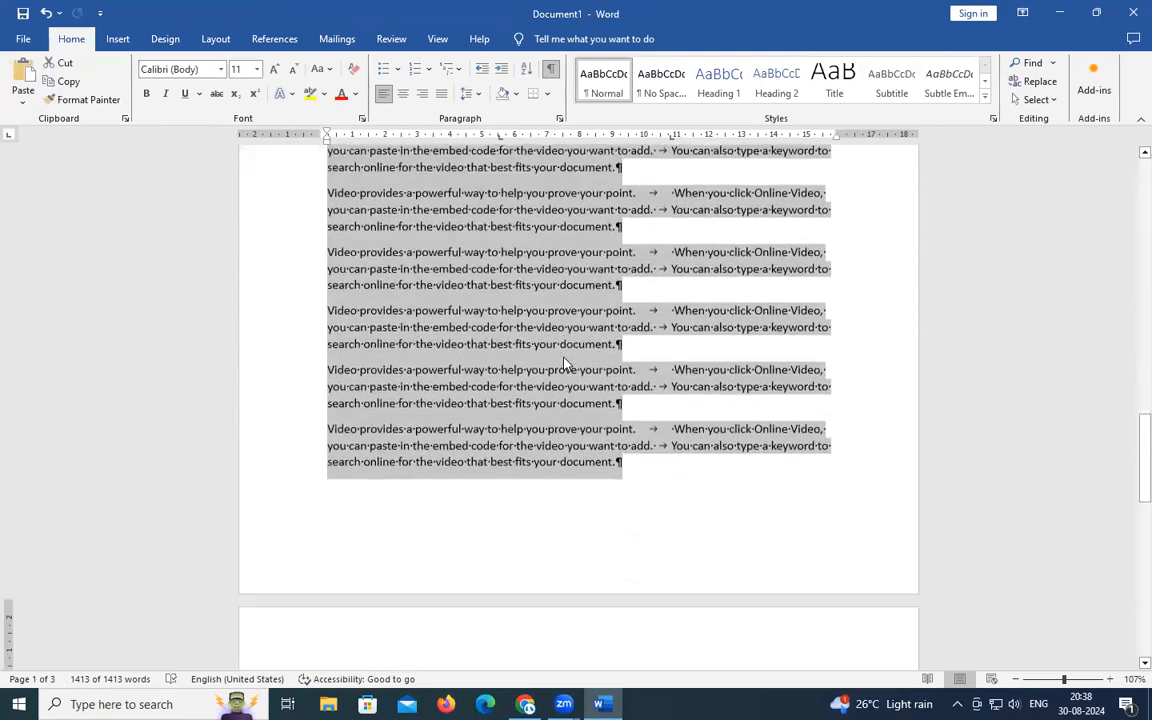
pyautogui.scroll(-8, 565, 363)
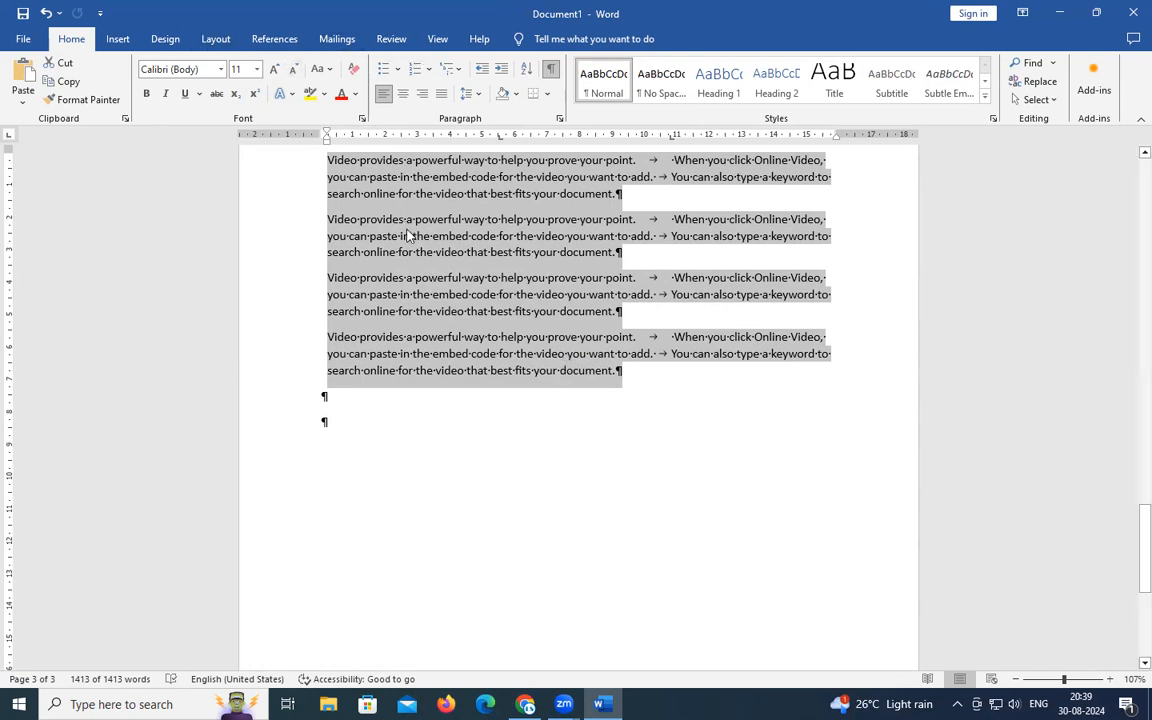
pyautogui.hotkey('ctrl', 'z')
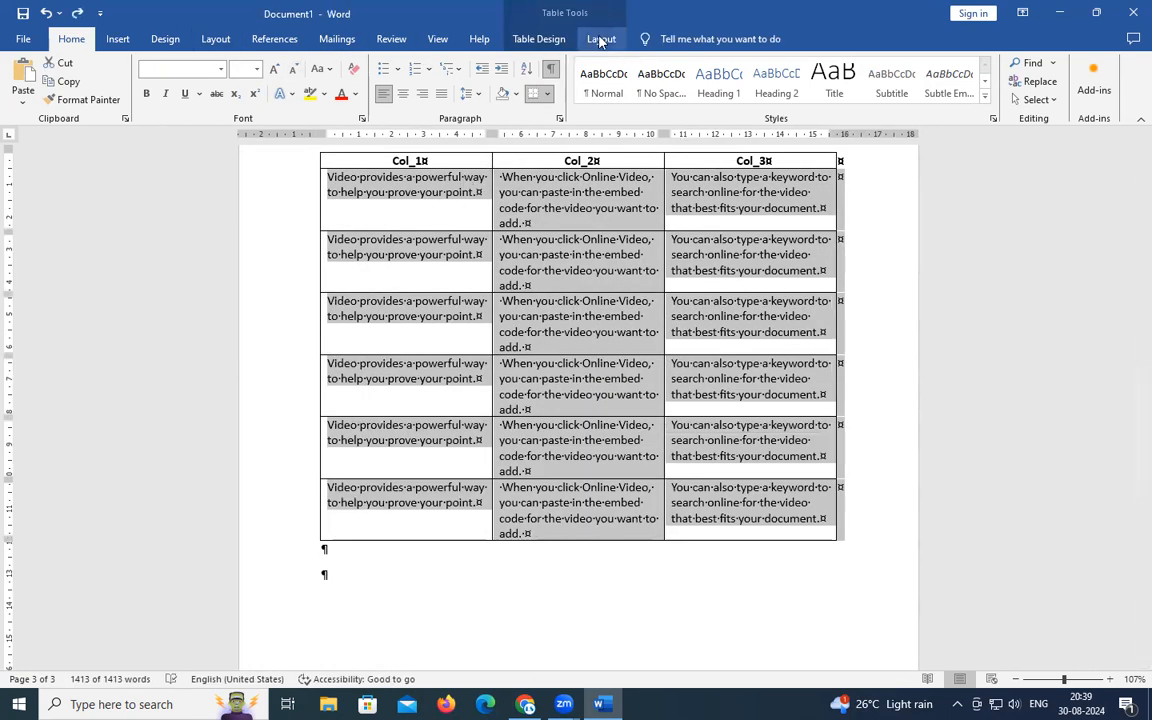
# Delete the whole table and all other content to leave the document blank.
pyautogui.click(601, 41)
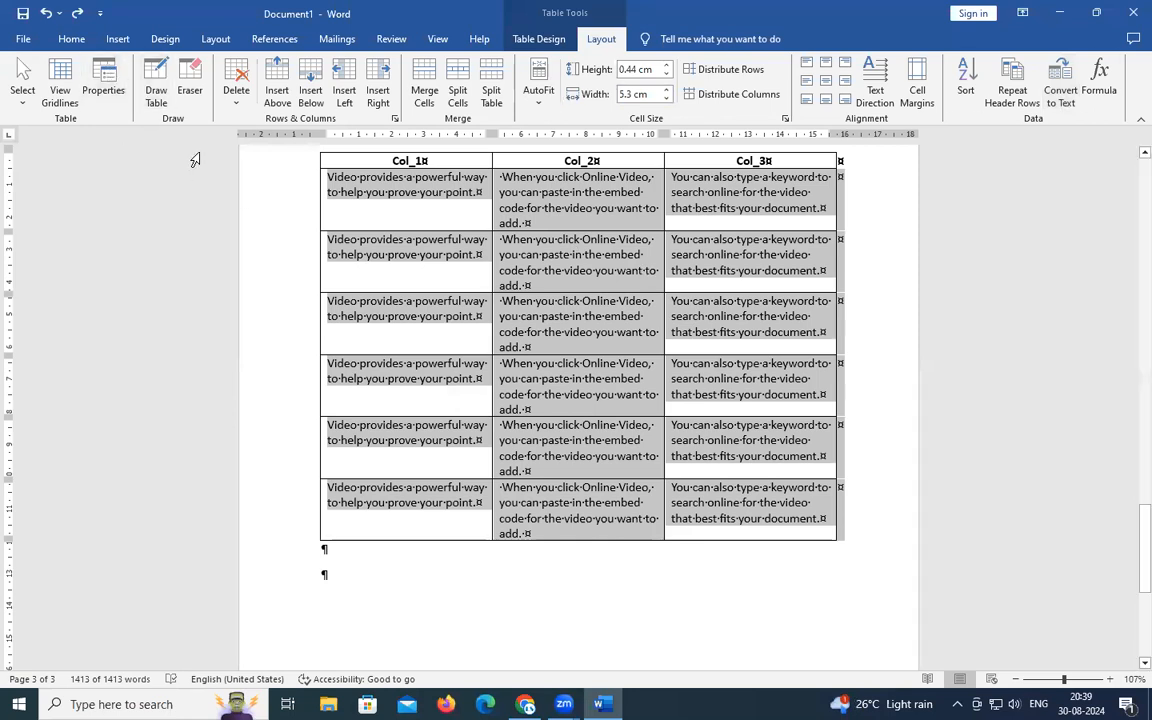
pyautogui.click(118, 39)
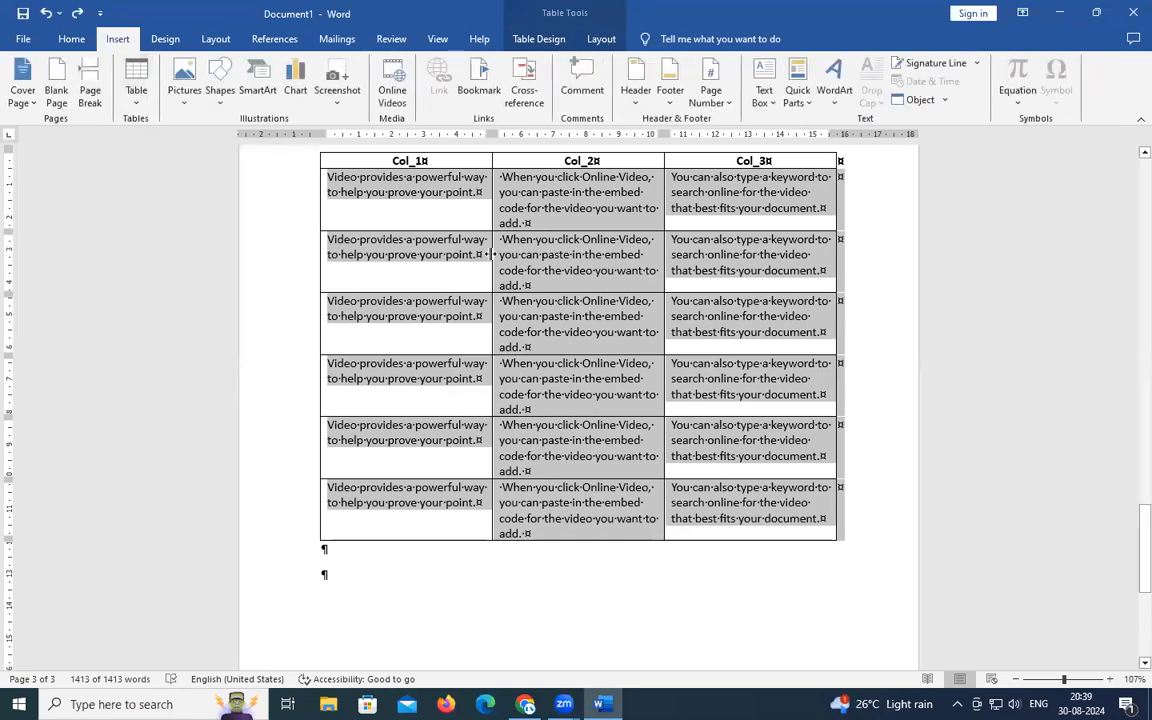
pyautogui.click(379, 572)
pyautogui.hotkey('ctrl', 'a')
pyautogui.press('Delete')
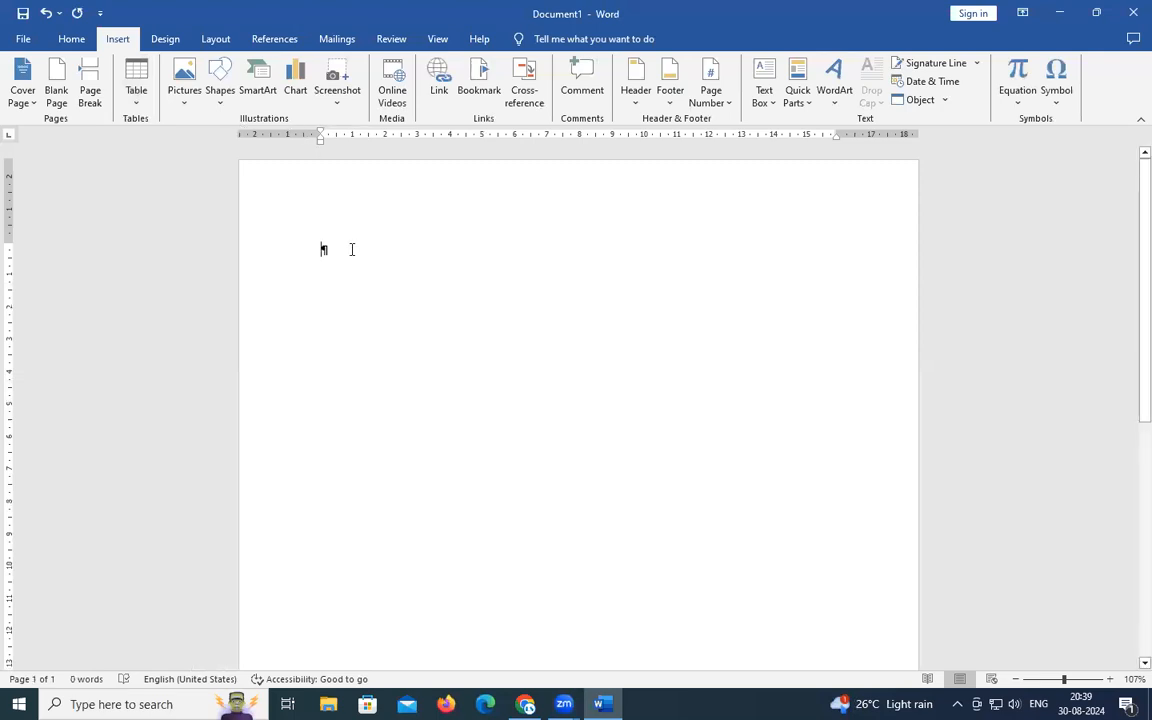
# Enter the heading "Illustration:" at the start of the blank document and begin a new paragraph below it.
pyautogui.write('Illu')
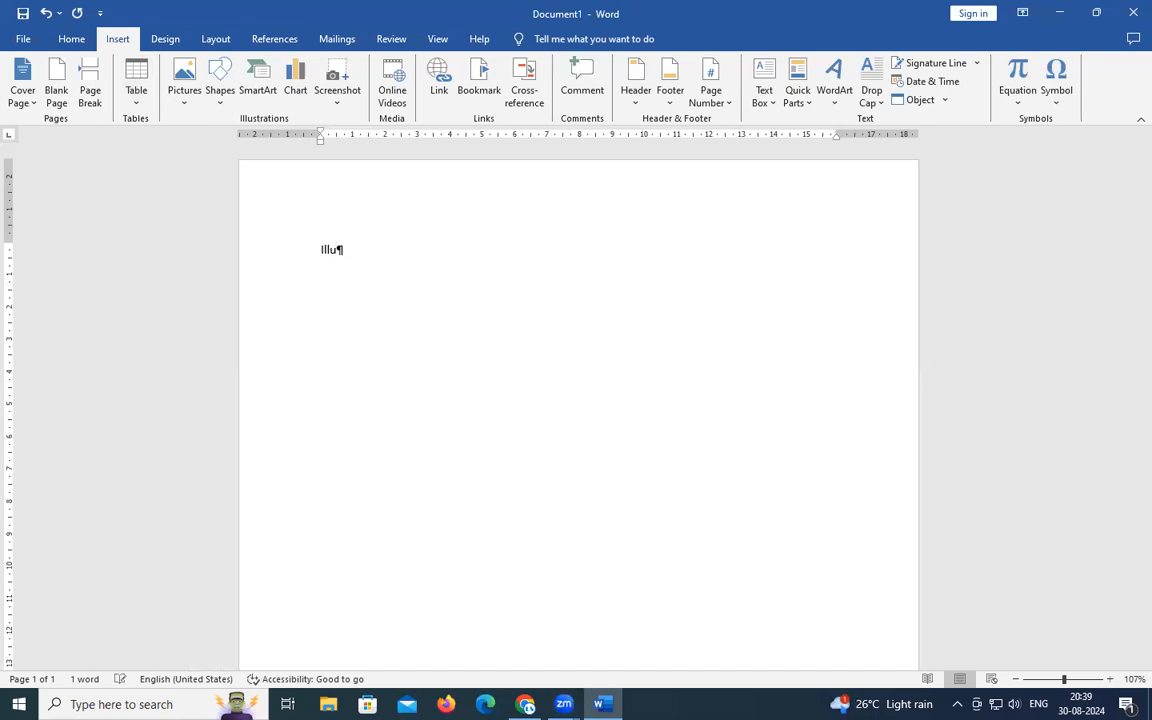
pyautogui.write('stration:')
pyautogui.press('Return')
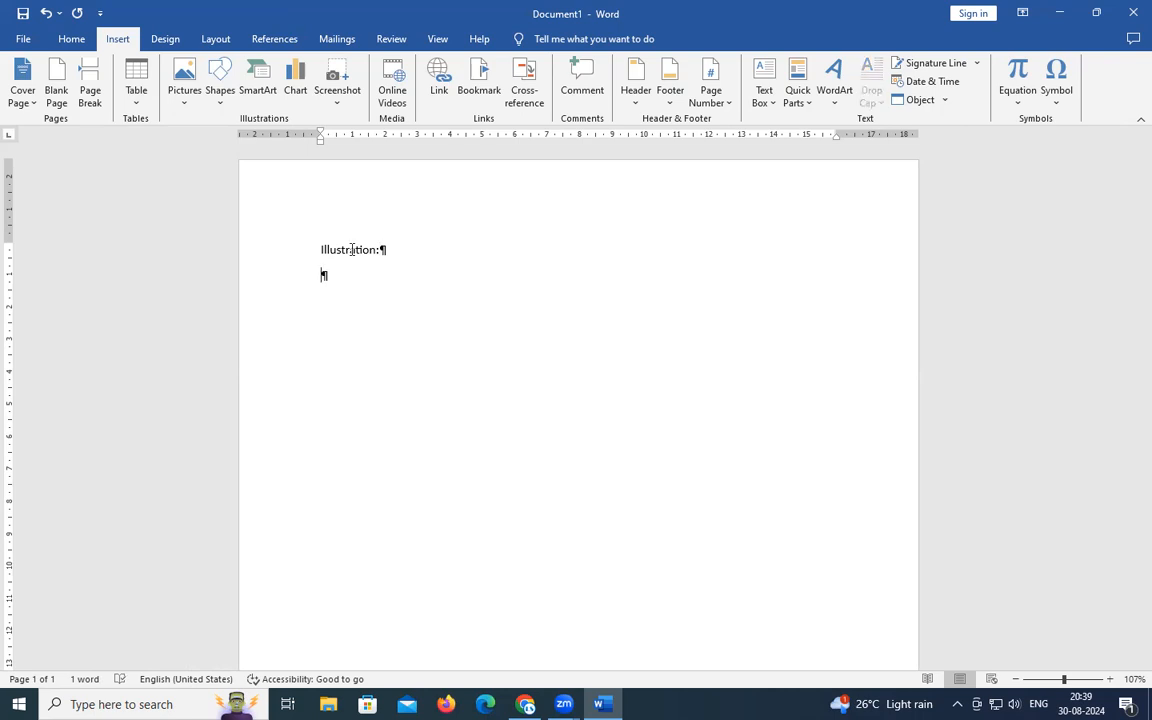
# Enlarge the heading and the empty paragraph below it to 22 pt and make them bold.
pyautogui.hotkey('ctrl', 'a')
pyautogui.hotkey('ctrl', 'shift', '.')
pyautogui.hotkey('ctrl', 'shift', '.')
pyautogui.hotkey('ctrl', 'shift', '.')
pyautogui.hotkey('ctrl', 'shift', '.')
pyautogui.hotkey('ctrl', 'shift', '.')
pyautogui.hotkey('ctrl', 'shift', '.')
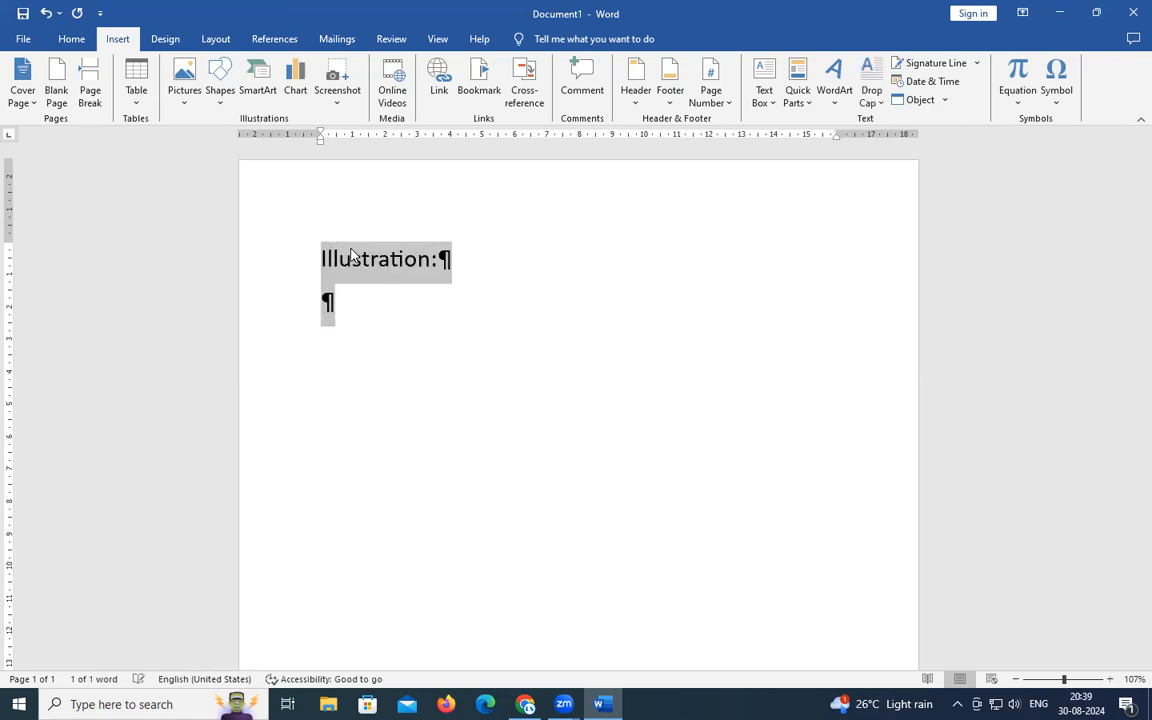
pyautogui.hotkey('ctrl', 'b')
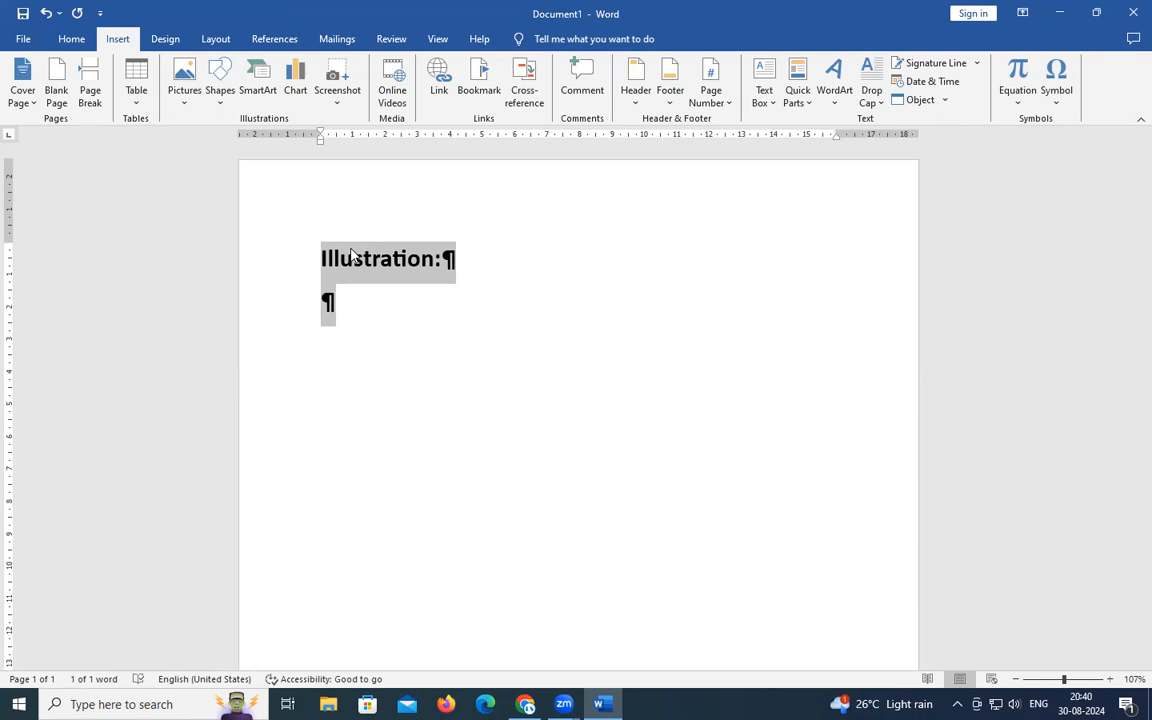
pyautogui.click(292, 259)
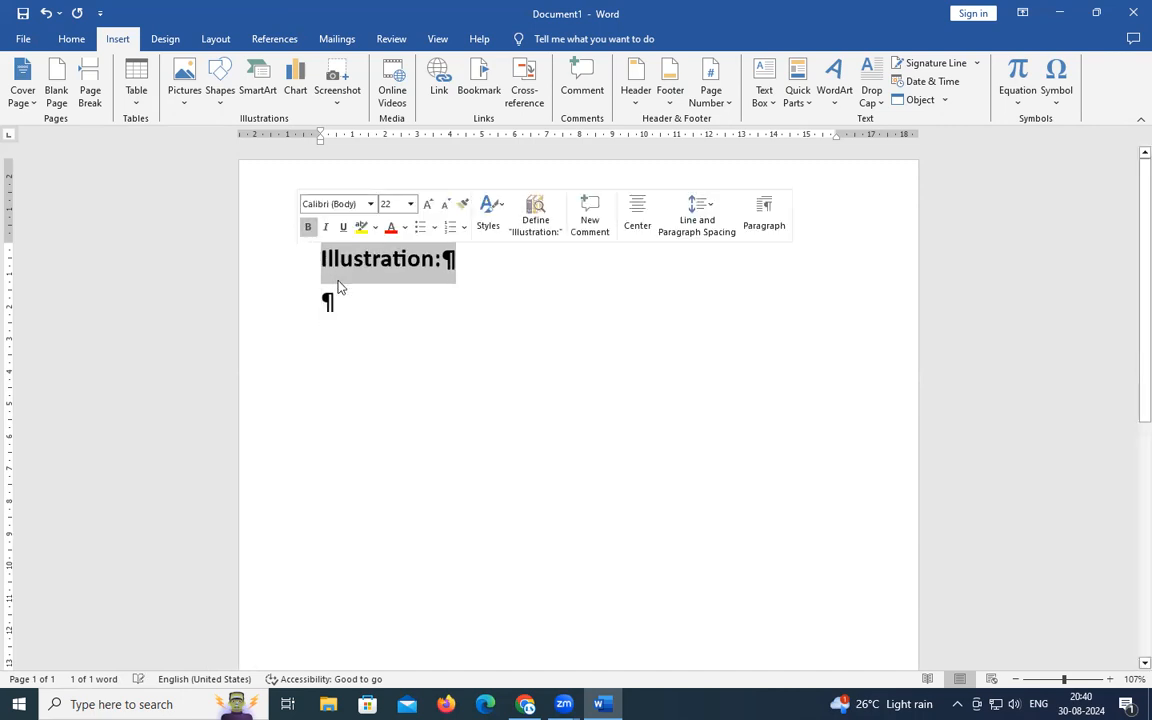
pyautogui.click(338, 287)
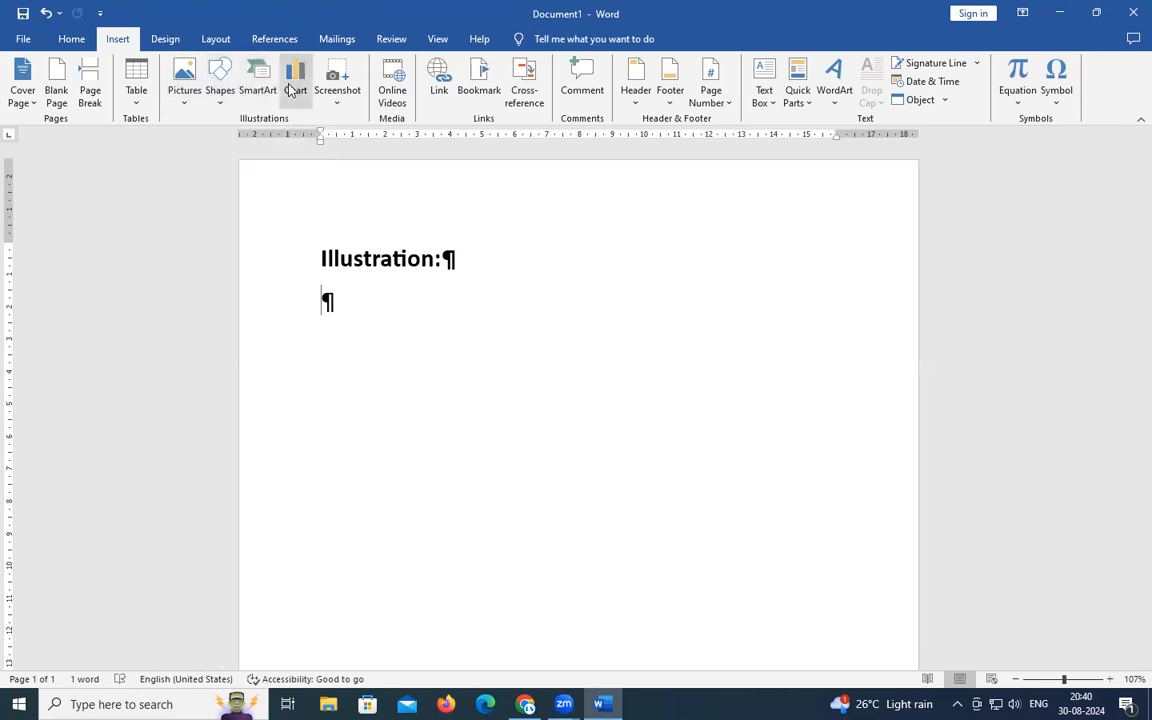
# Add another empty paragraph below the heading and extend the heading text to "Illustration Group:".
pyautogui.press('Return')
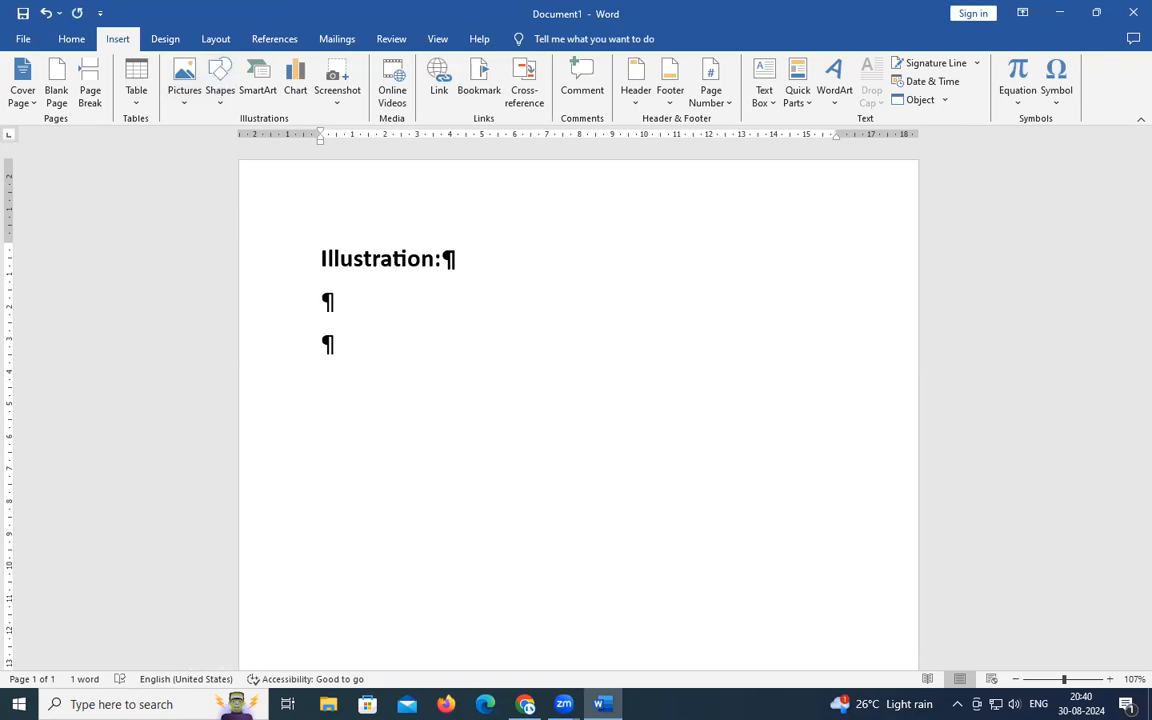
pyautogui.click(321, 259)
pyautogui.click(441, 259)
pyautogui.write('Grou')
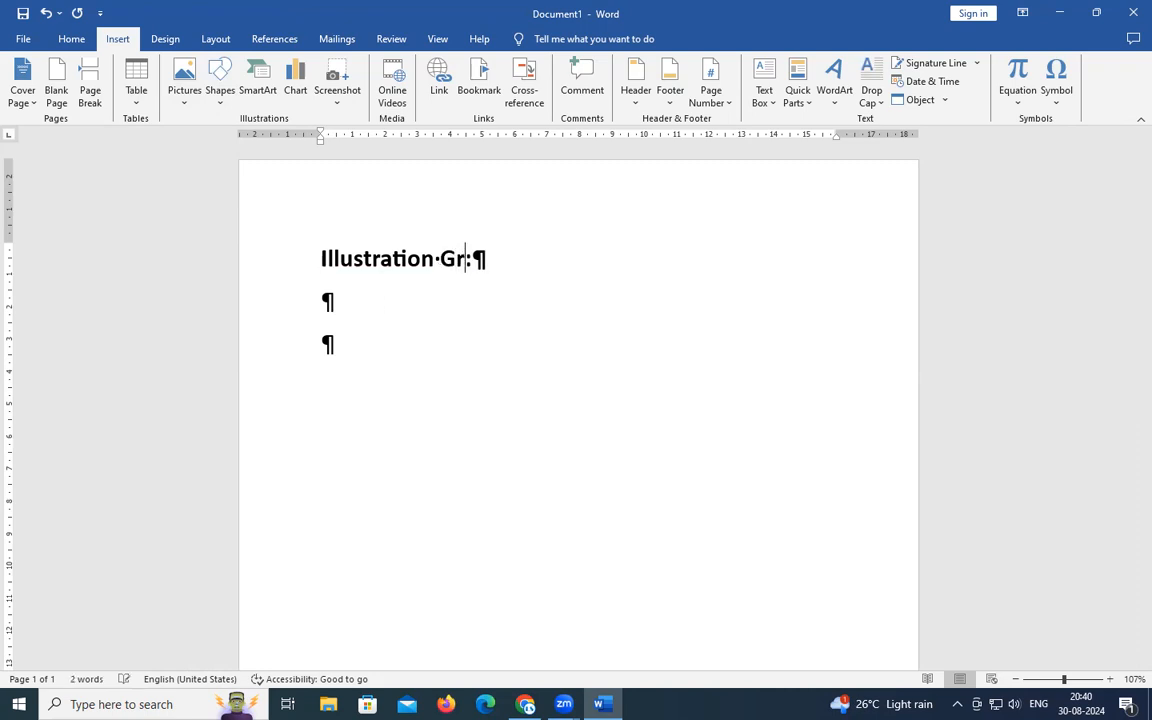
pyautogui.write('p')
# List Pictures, Shapes, SmartArt, Chart and Screenshot in non-bold text on separate lines below the heading.
pyautogui.click(322, 301)
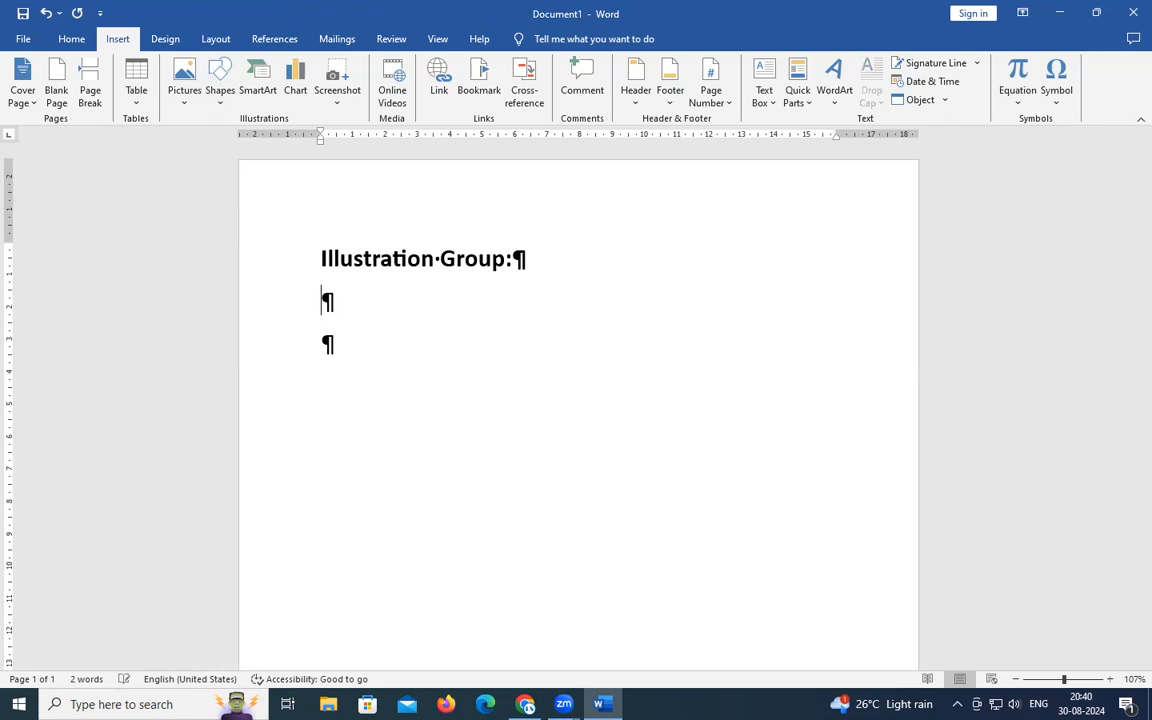
pyautogui.write('Pictures')
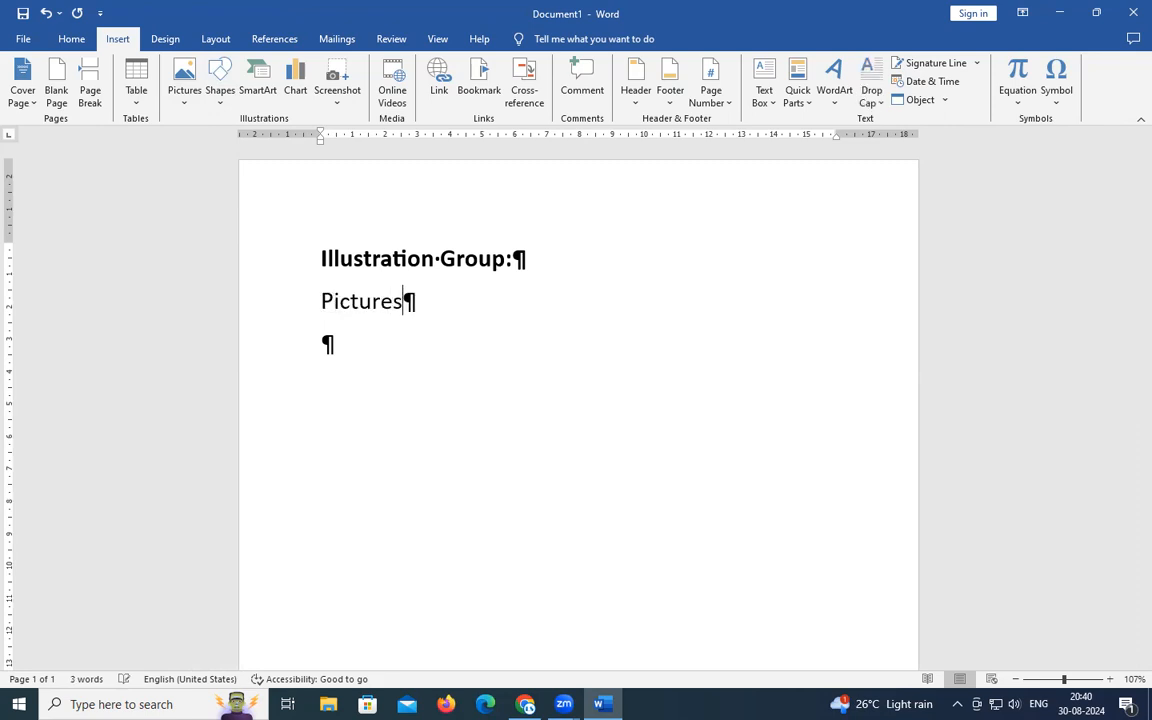
pyautogui.press('Return')
pyautogui.write('Shapes')
pyautogui.press('Return')
pyautogui.write('SmartArt')
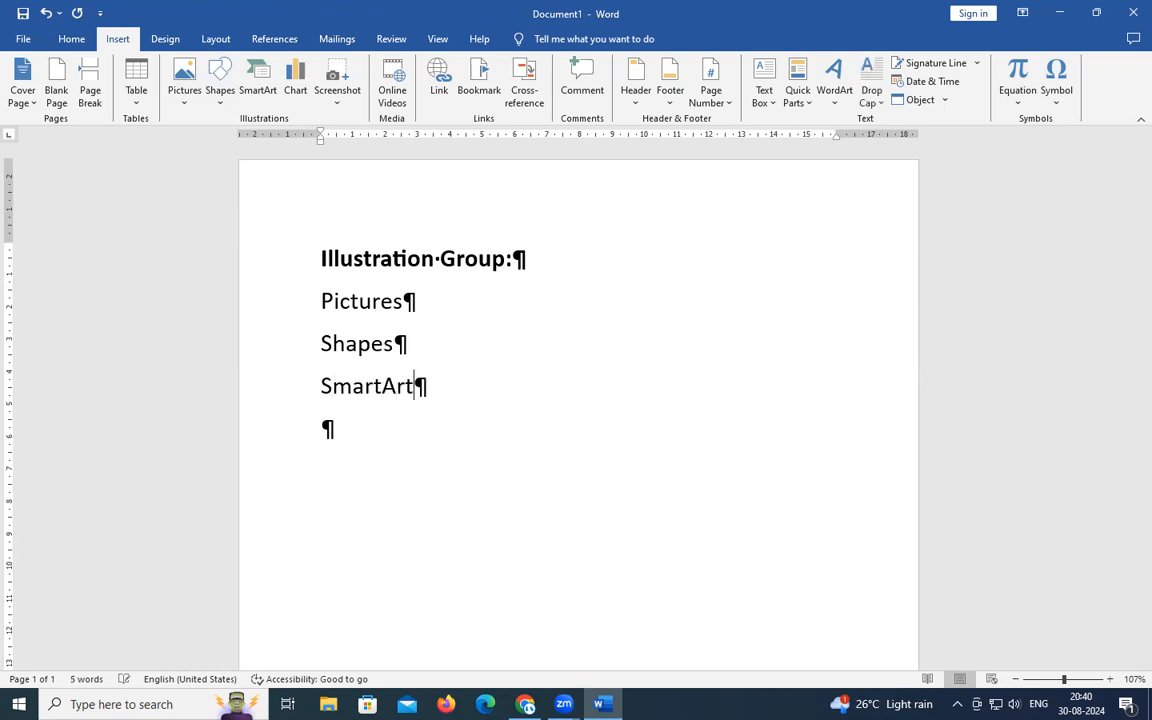
pyautogui.press('Return')
pyautogui.write('Cha')
pyautogui.write('rt')
pyautogui.press('Return')
pyautogui.write('Screenshot')
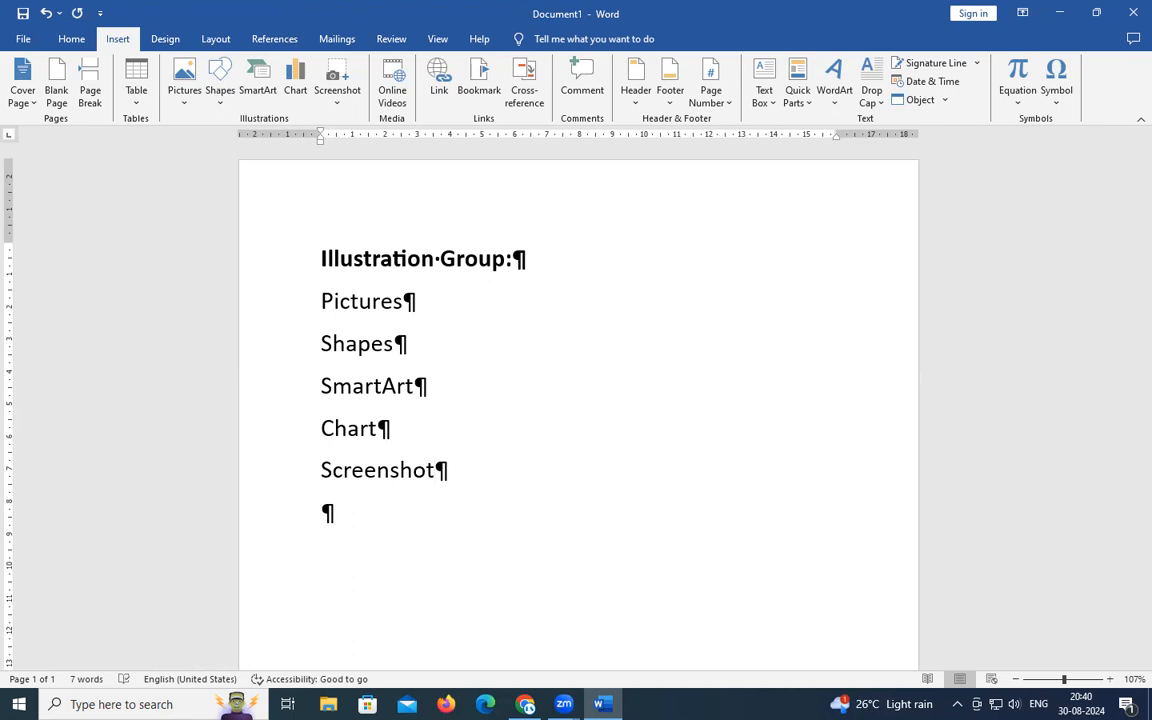
pyautogui.click(356, 506)
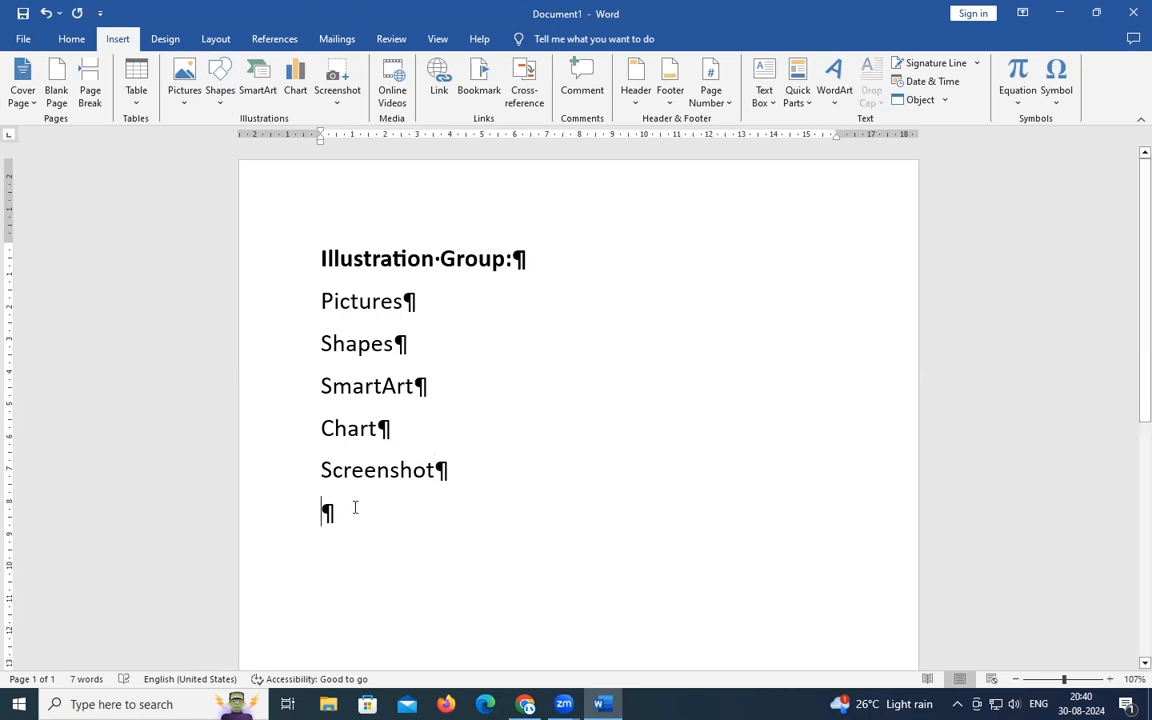